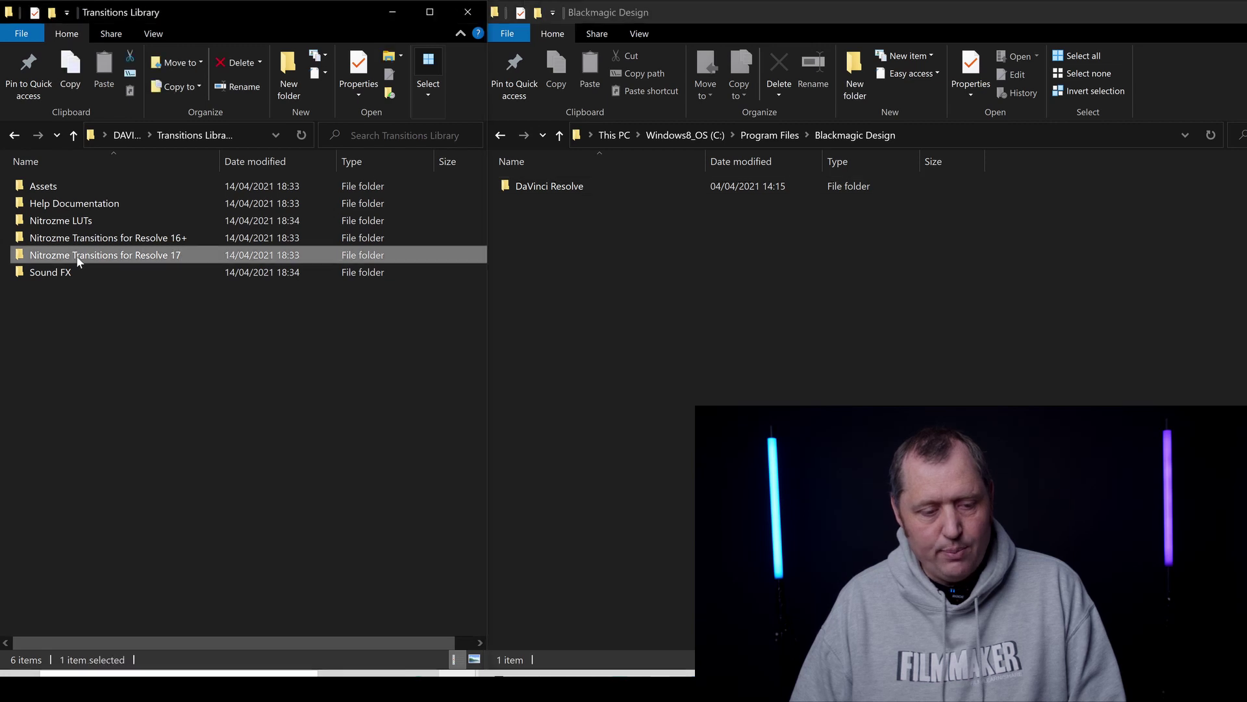
Step: Open the Nitrozme Transitions for Resolve 17 folder and, in the other window, DaVinci Resolve's Fusion > Templates > Edit > Titles folder
double_click(76, 255)
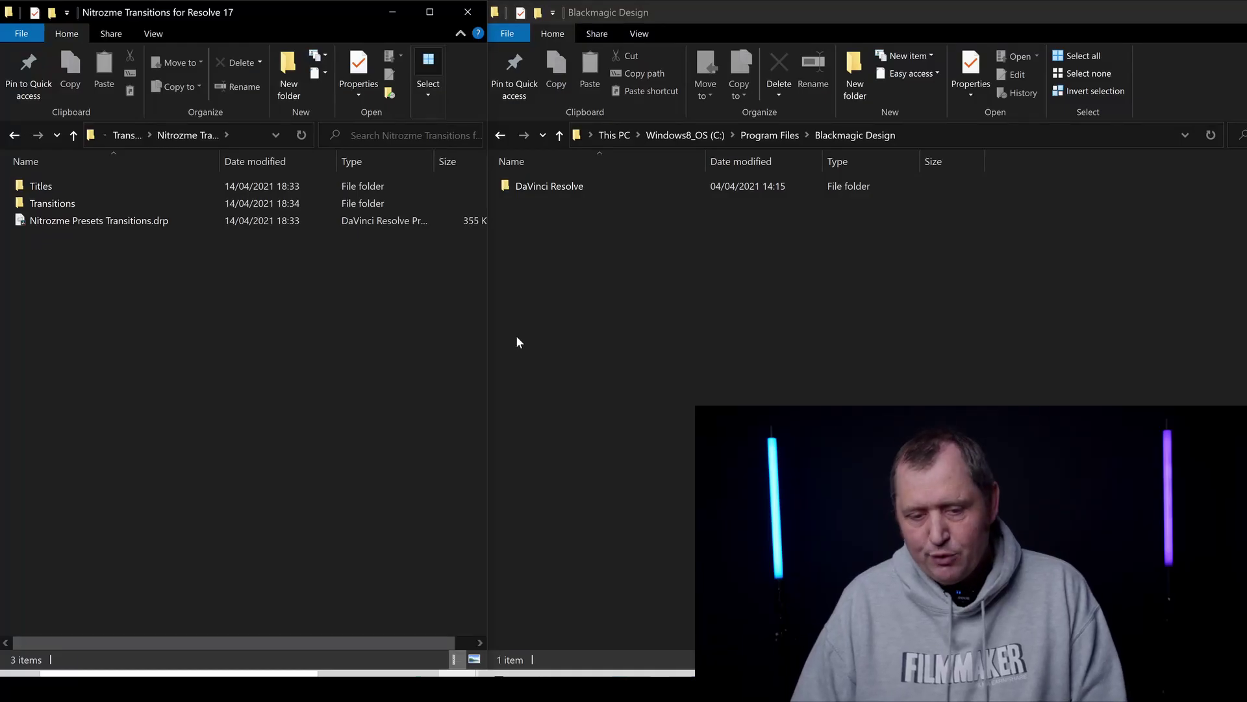
click(566, 182)
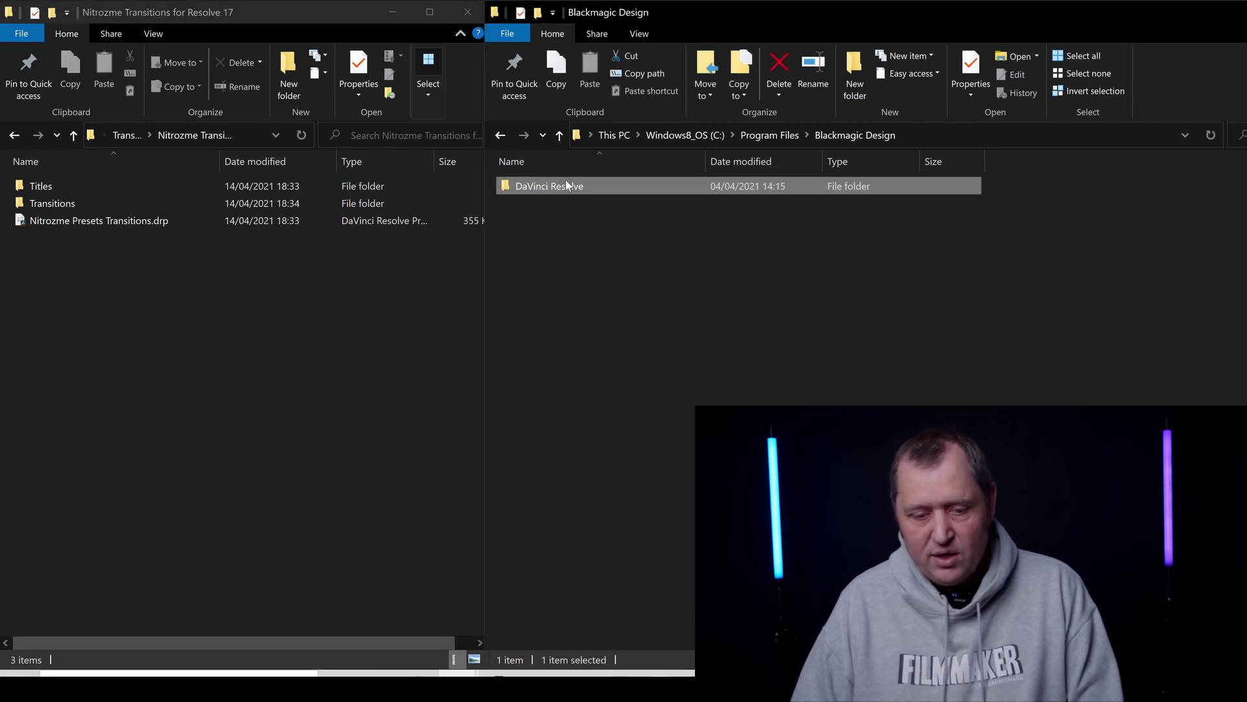
double_click(566, 185)
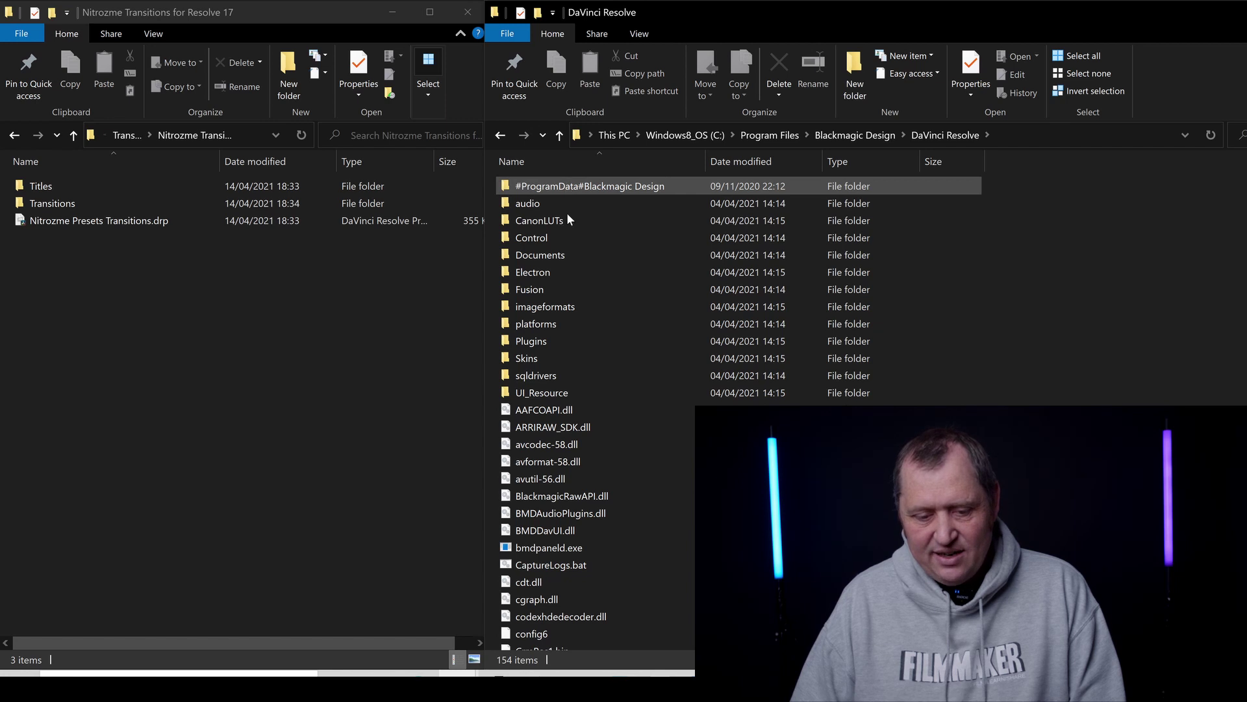
double_click(570, 292)
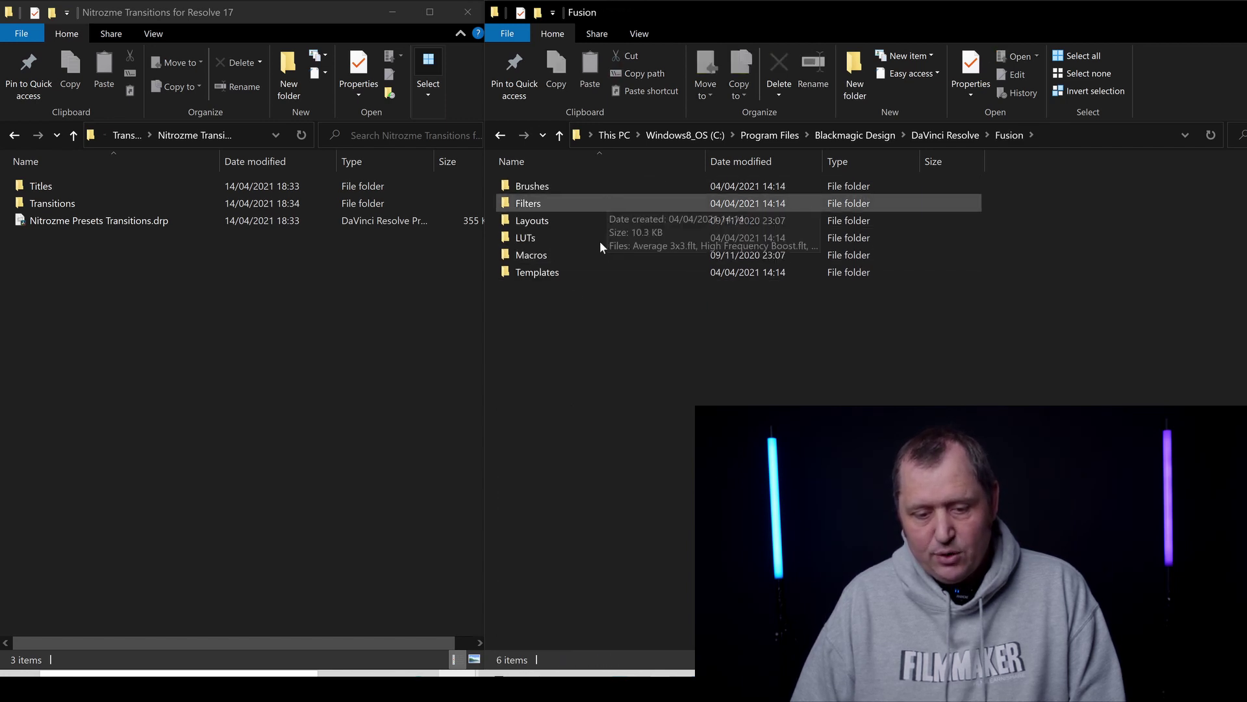
double_click(598, 271)
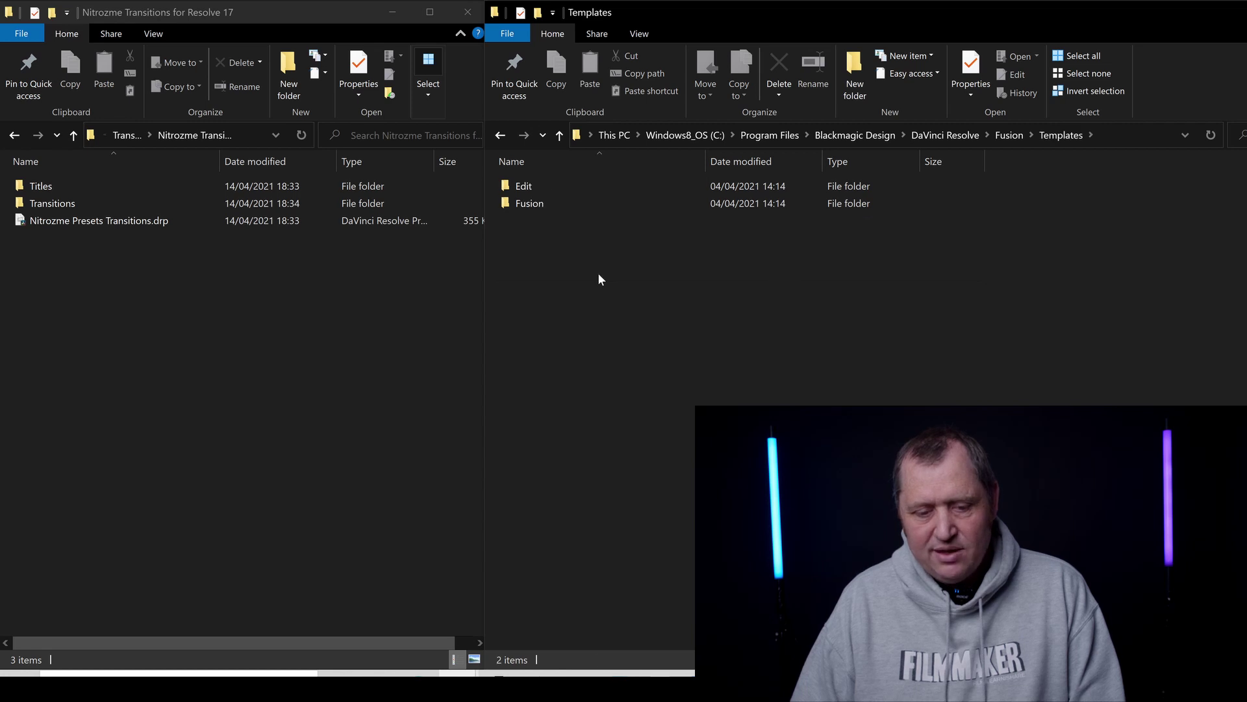
double_click(569, 185)
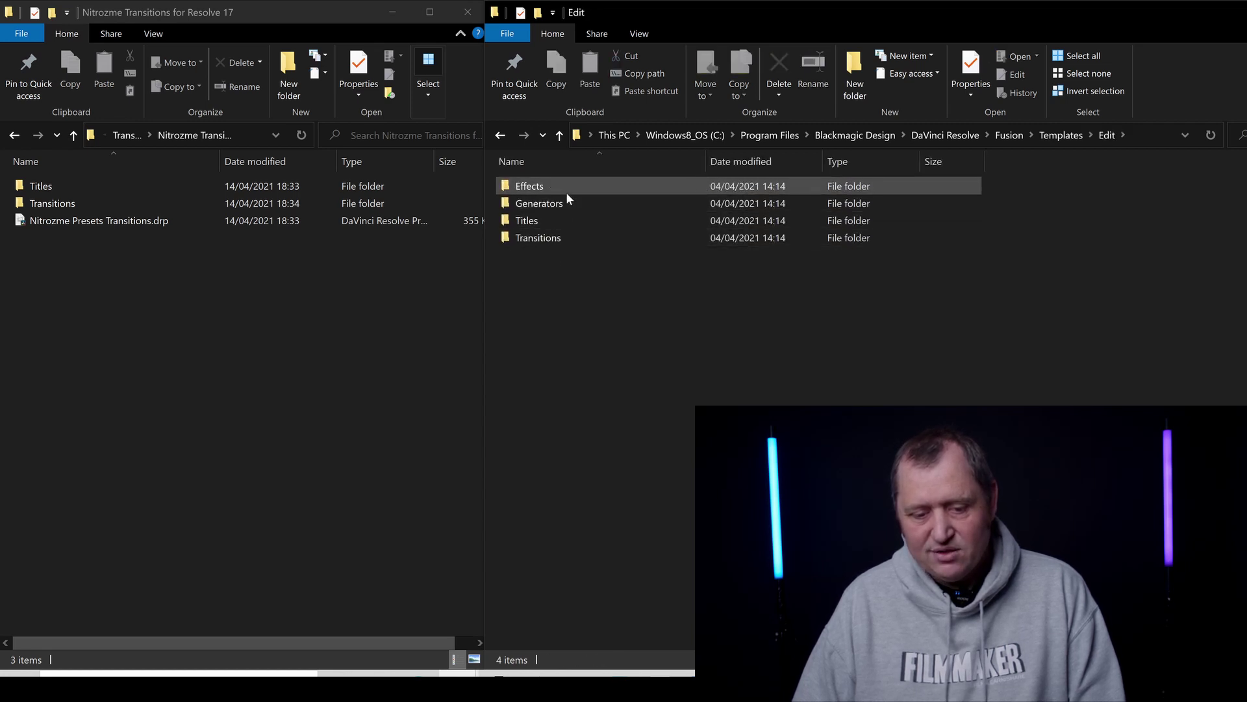
click(569, 221)
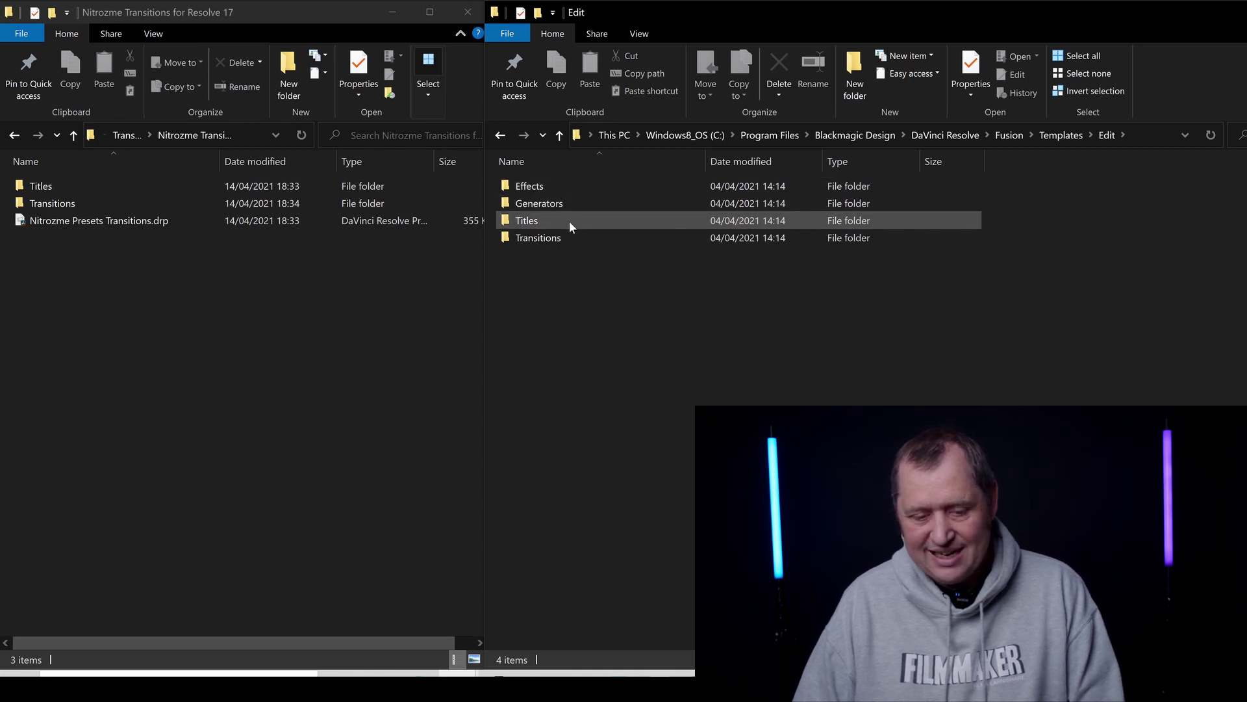
double_click(569, 221)
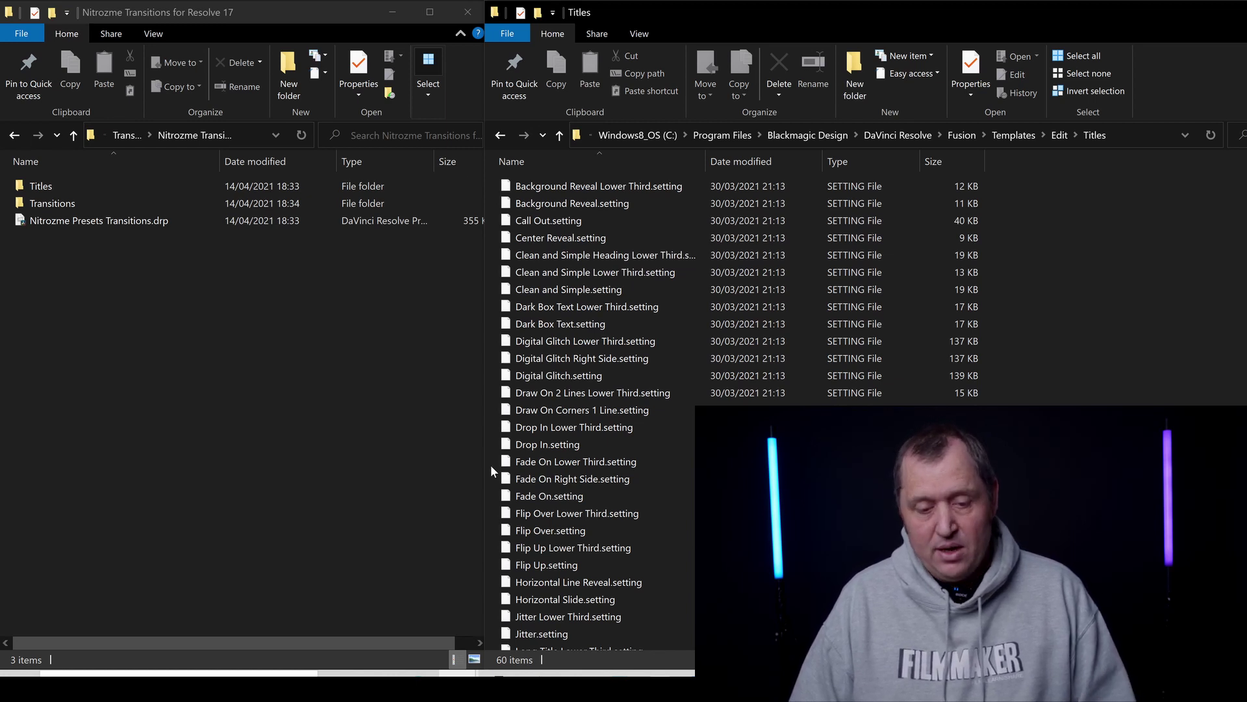
Step: Move all setting files from the Nitrozme Titles folder into Resolve's Titles folder, granting administrator permission for all current items
double_click(44, 187)
click(48, 190)
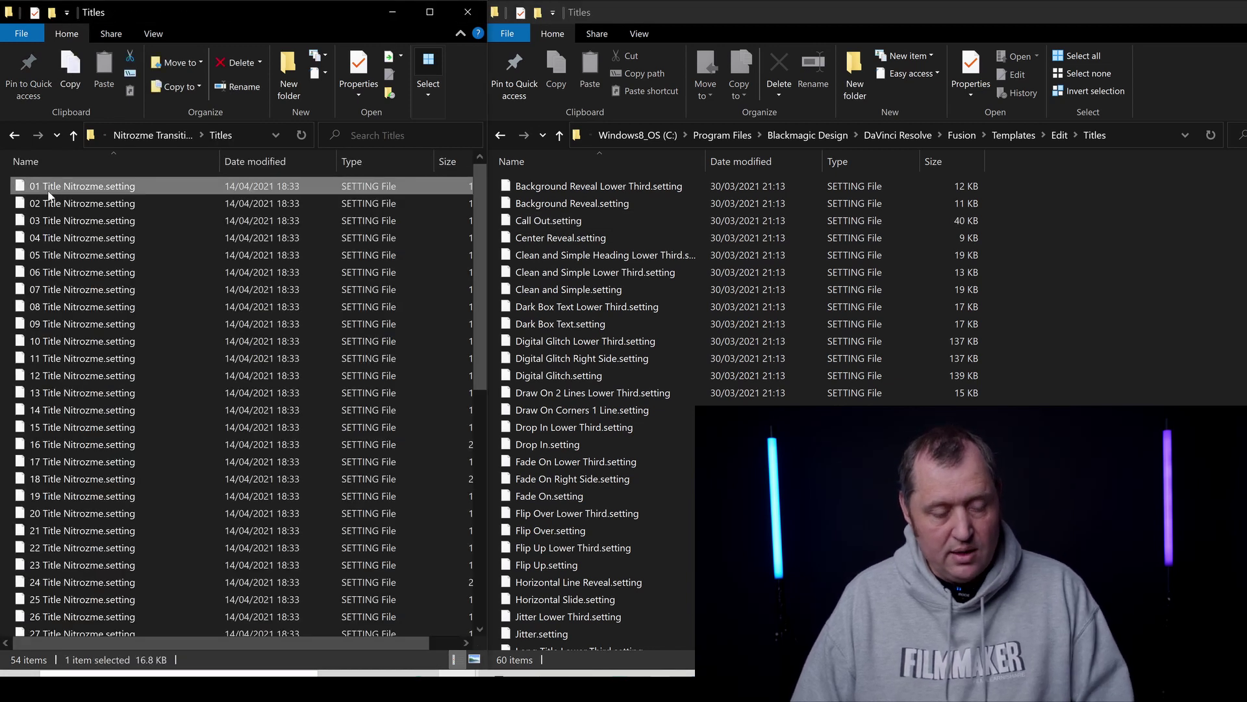
scroll(97, 284, down, 9)
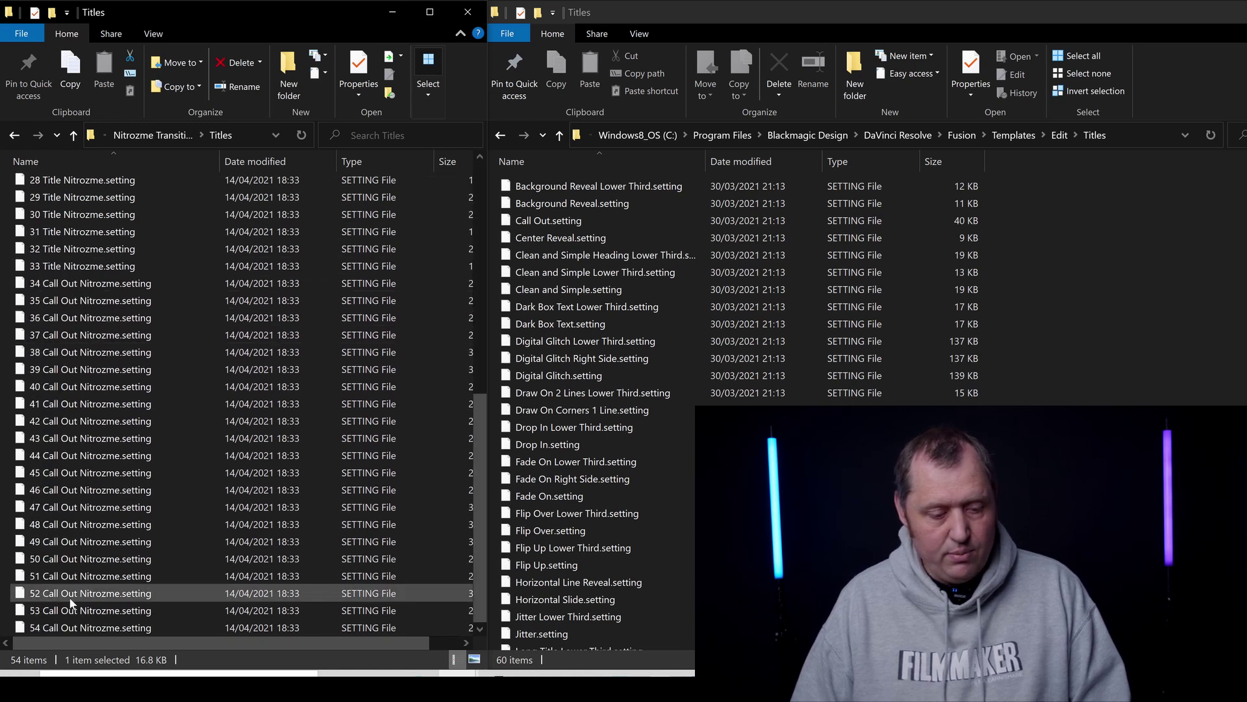
shift+click(115, 632)
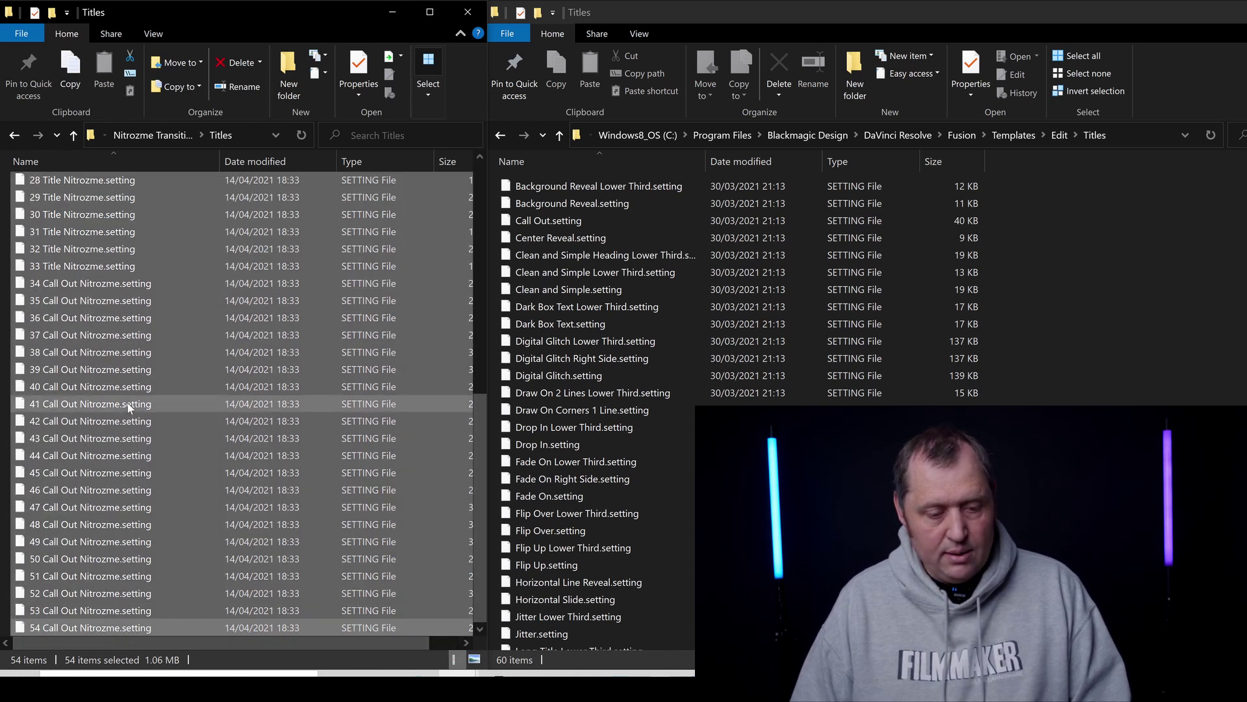
drag(114, 408, 1052, 384)
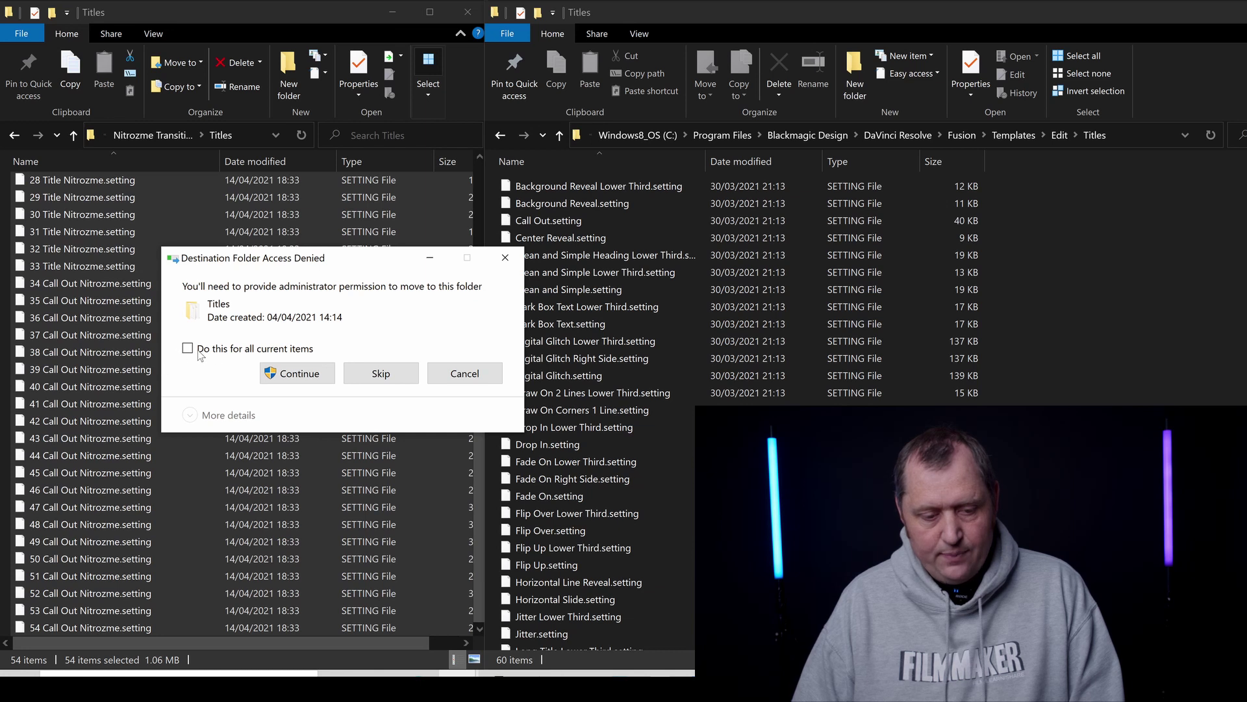
click(188, 349)
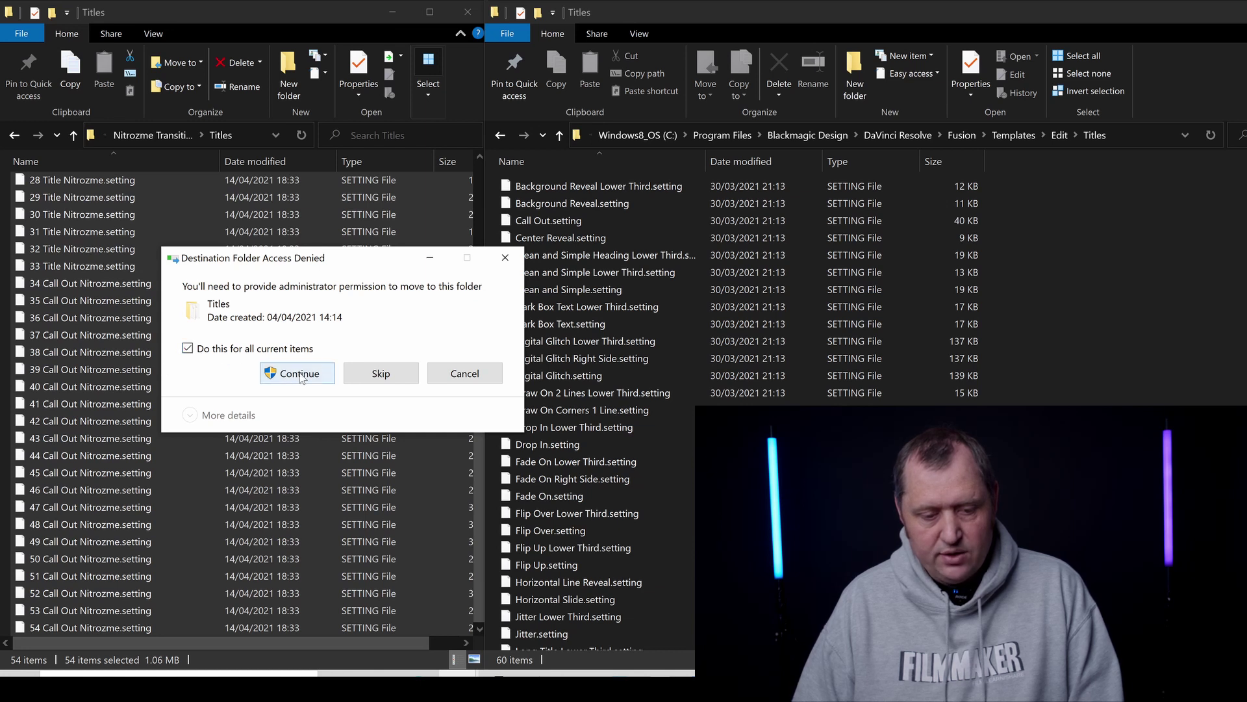
click(300, 375)
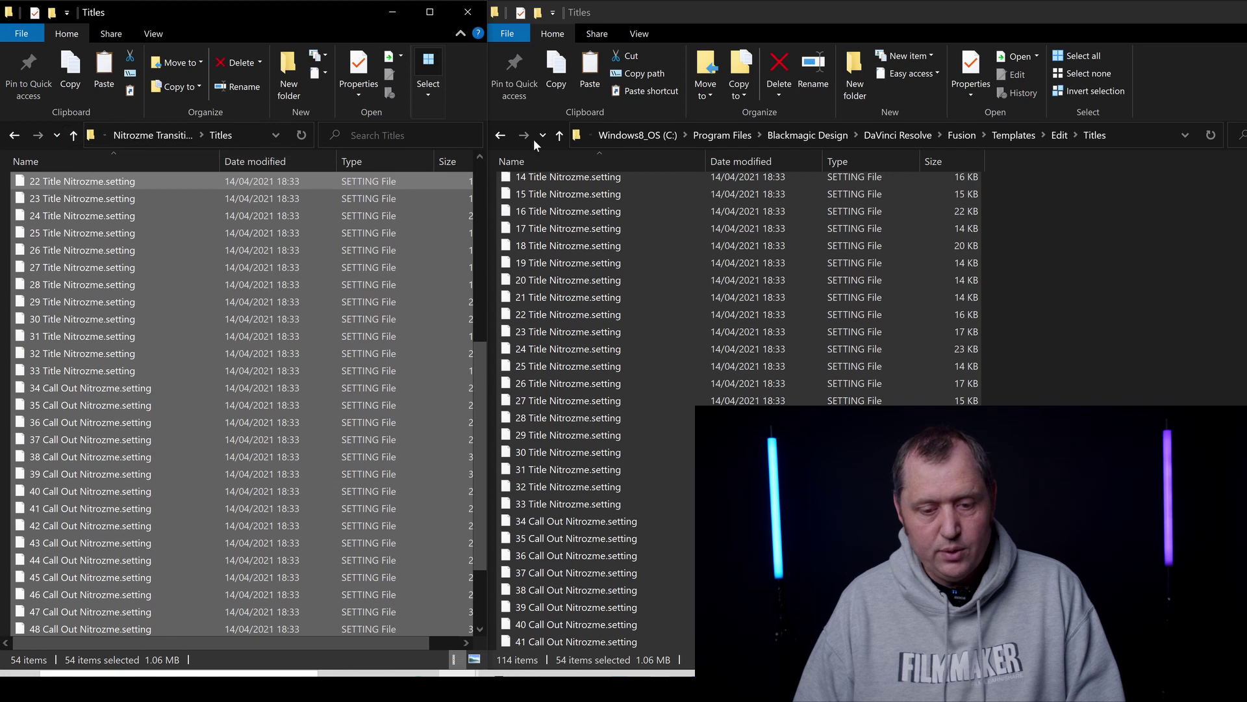
Step: Open the Transitions folder in both Resolve's Edit templates and the Nitrozme Transitions for Resolve 17 package
click(557, 138)
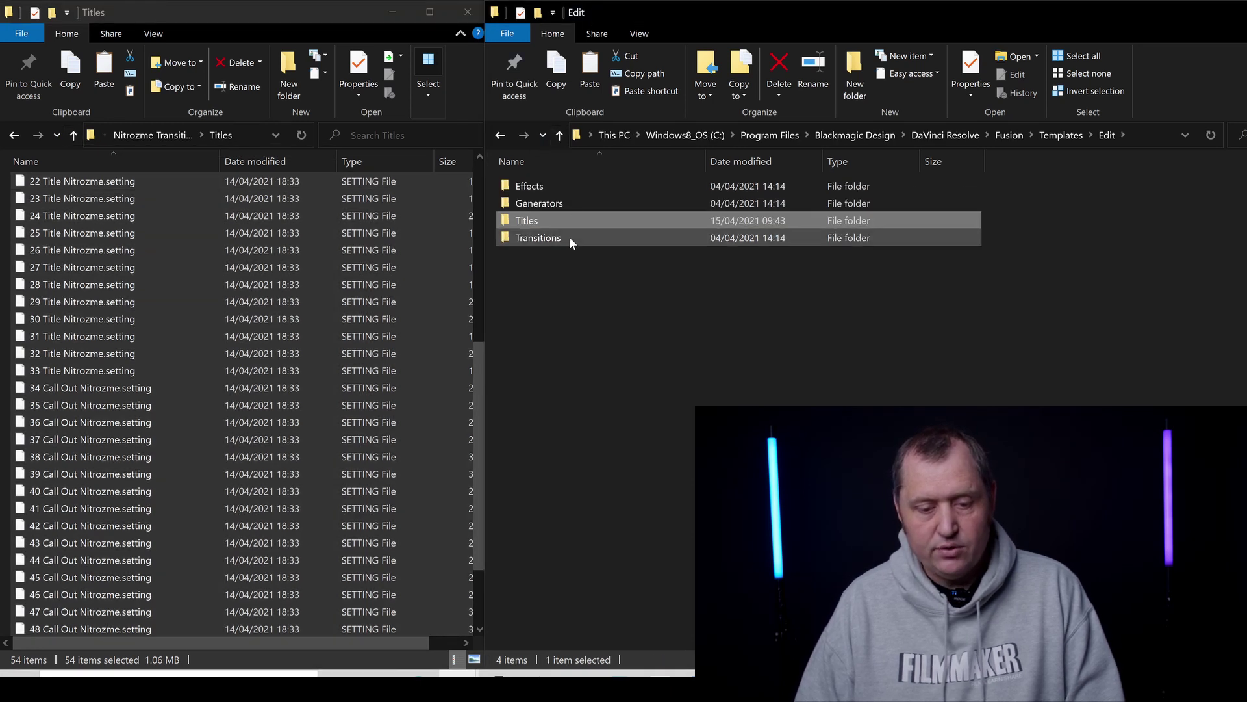
double_click(570, 238)
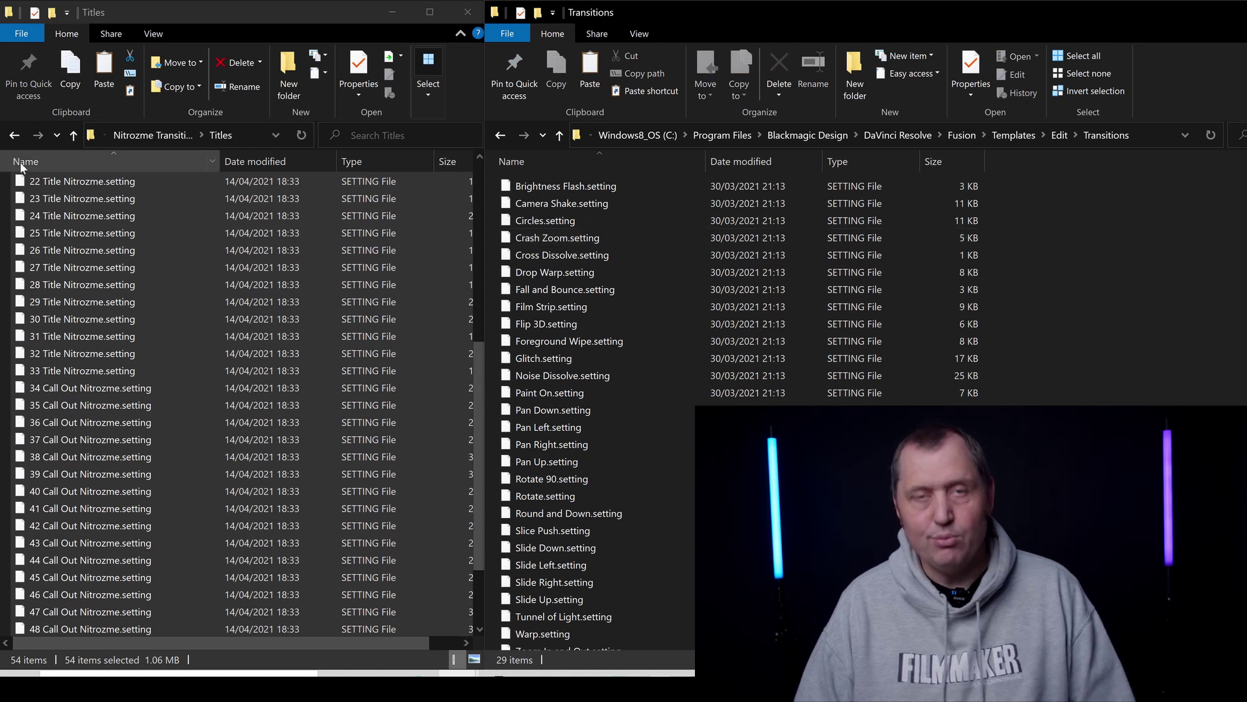
click(74, 135)
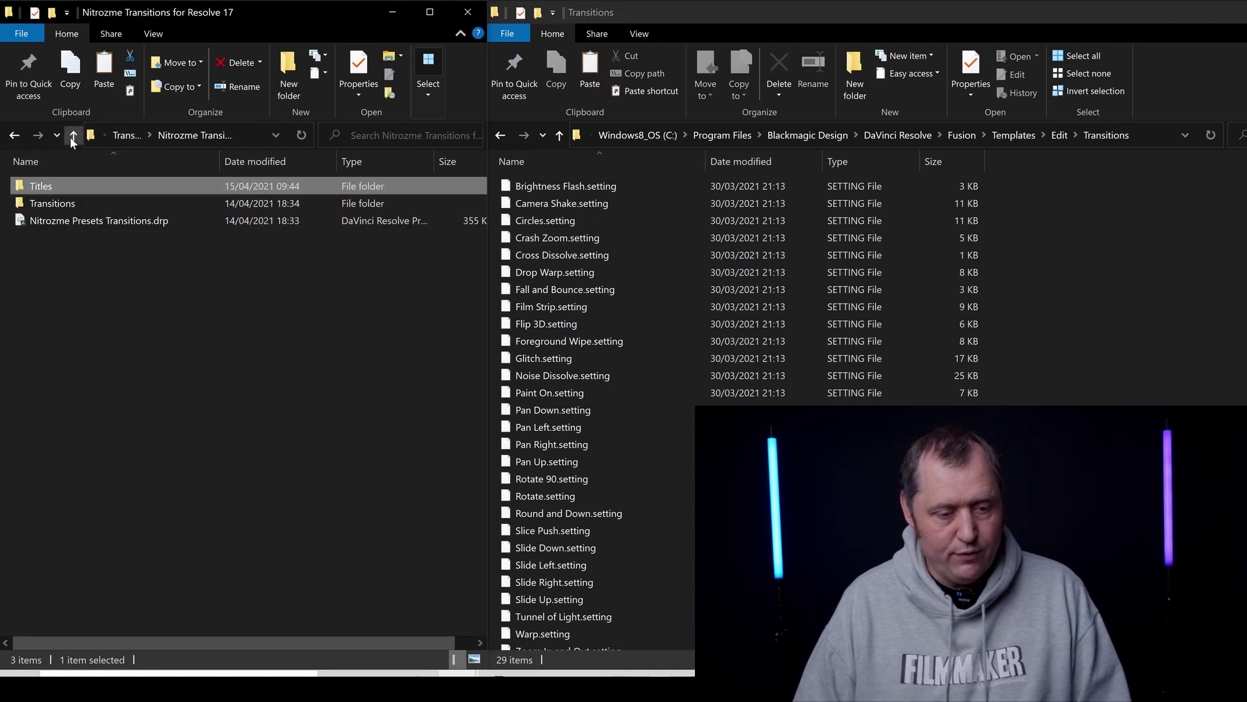
double_click(63, 203)
Step: Copy all Nitrozme transition setting files into Resolve's Transitions folder, granting administrator permission for all current items
click(64, 187)
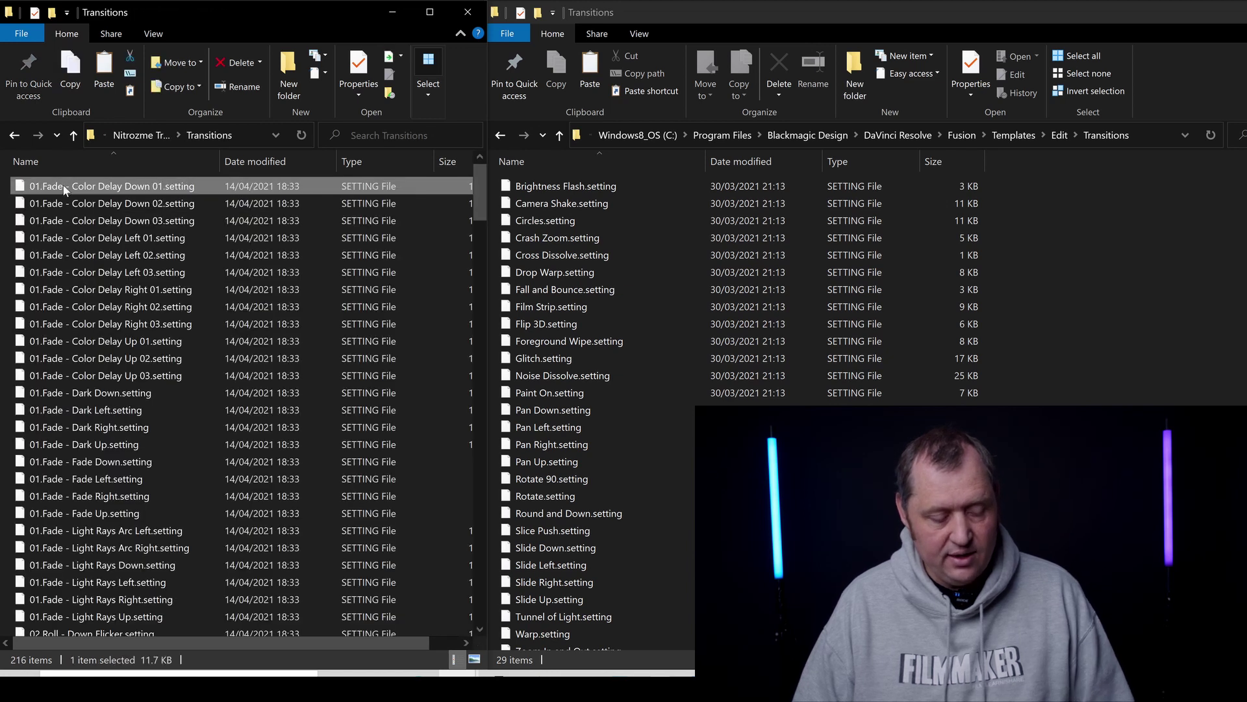
scroll(63, 204, down, 20)
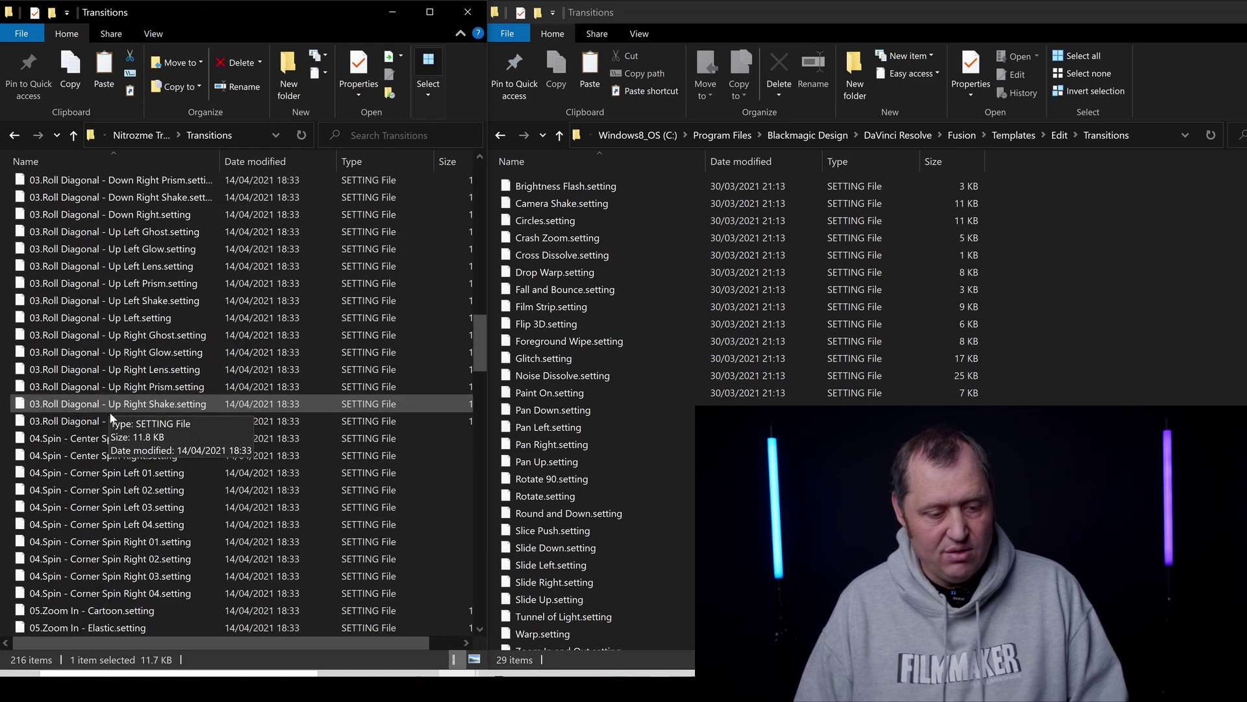
scroll(115, 457, down, 7)
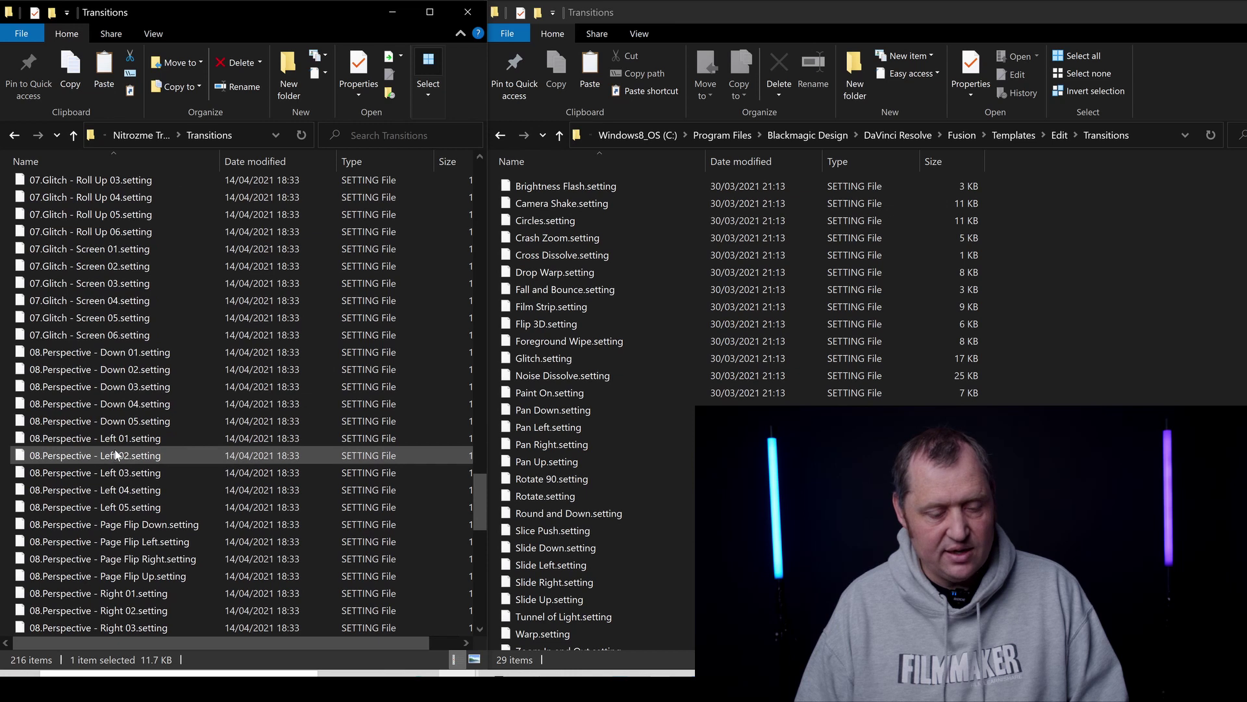
scroll(116, 452, down, 16)
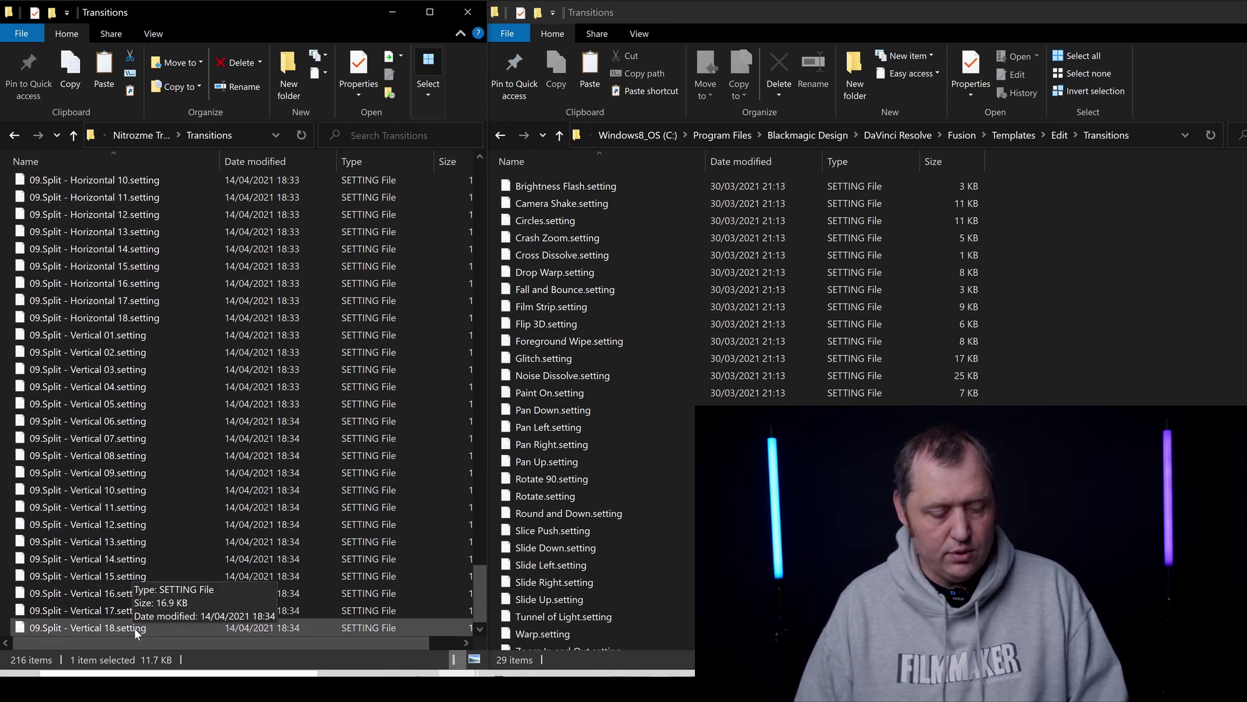
key(ctrl+a)
right_click(146, 536)
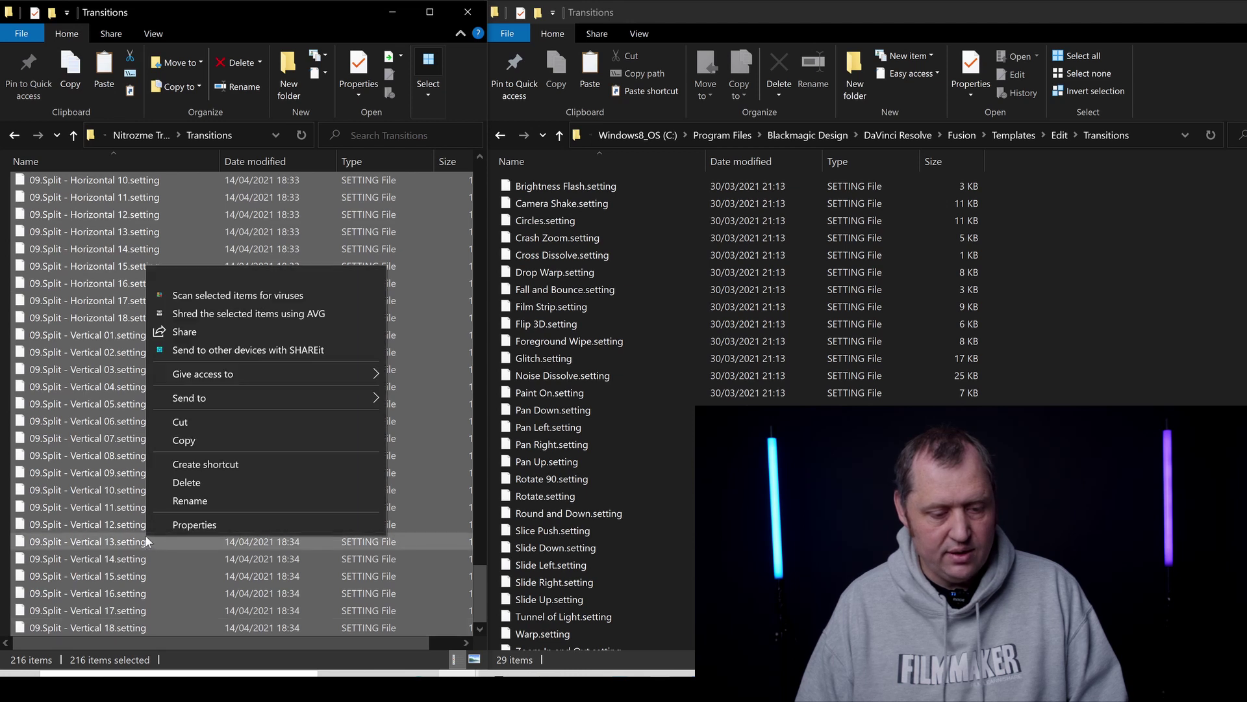
click(216, 439)
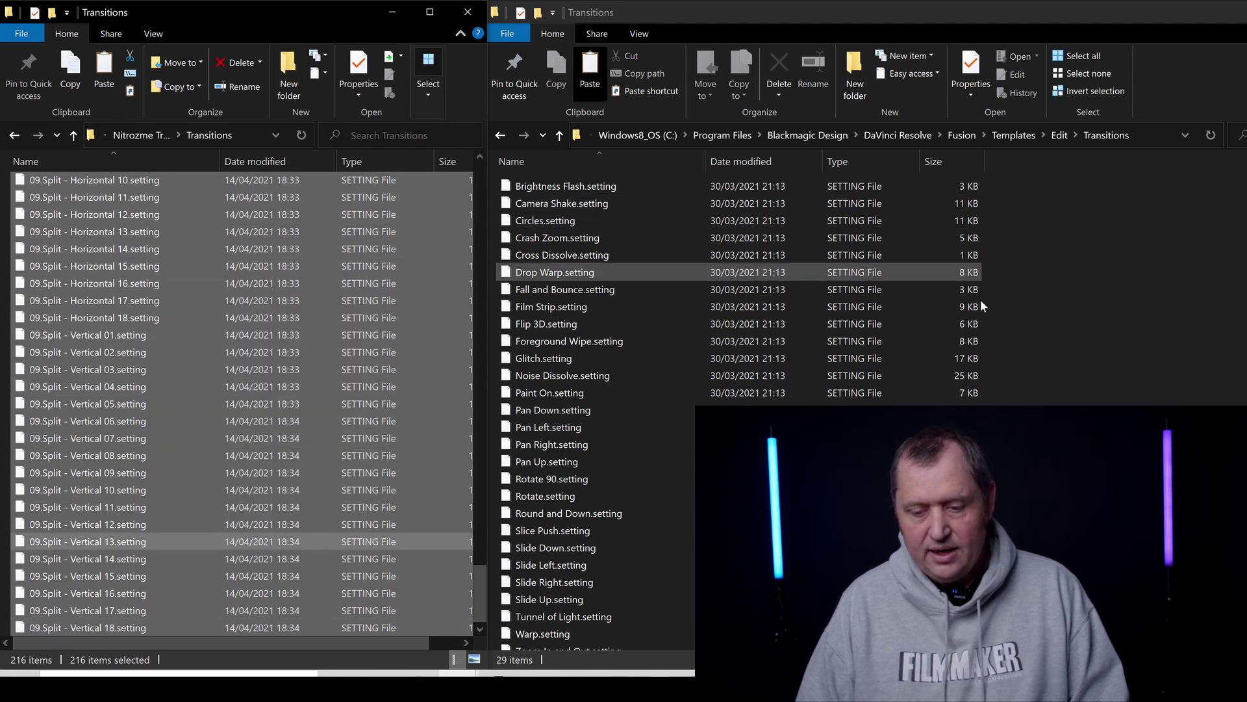
click(1038, 376)
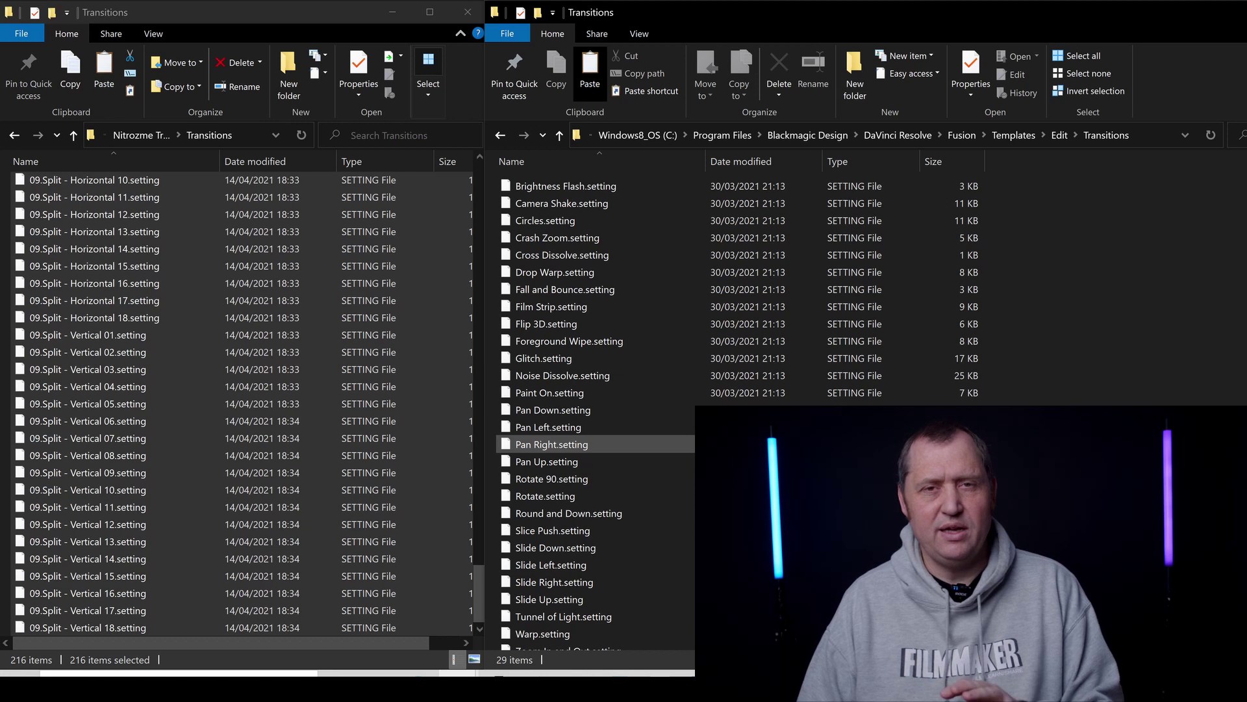
right_click(1061, 356)
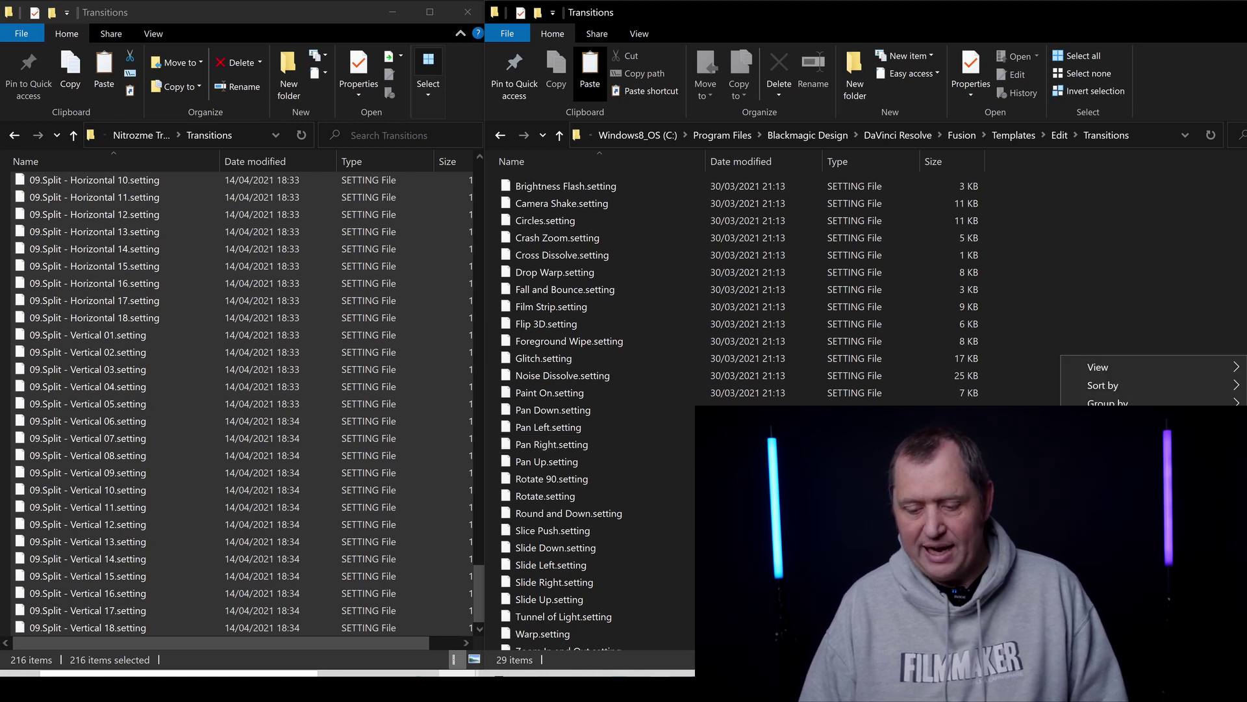
click(1103, 470)
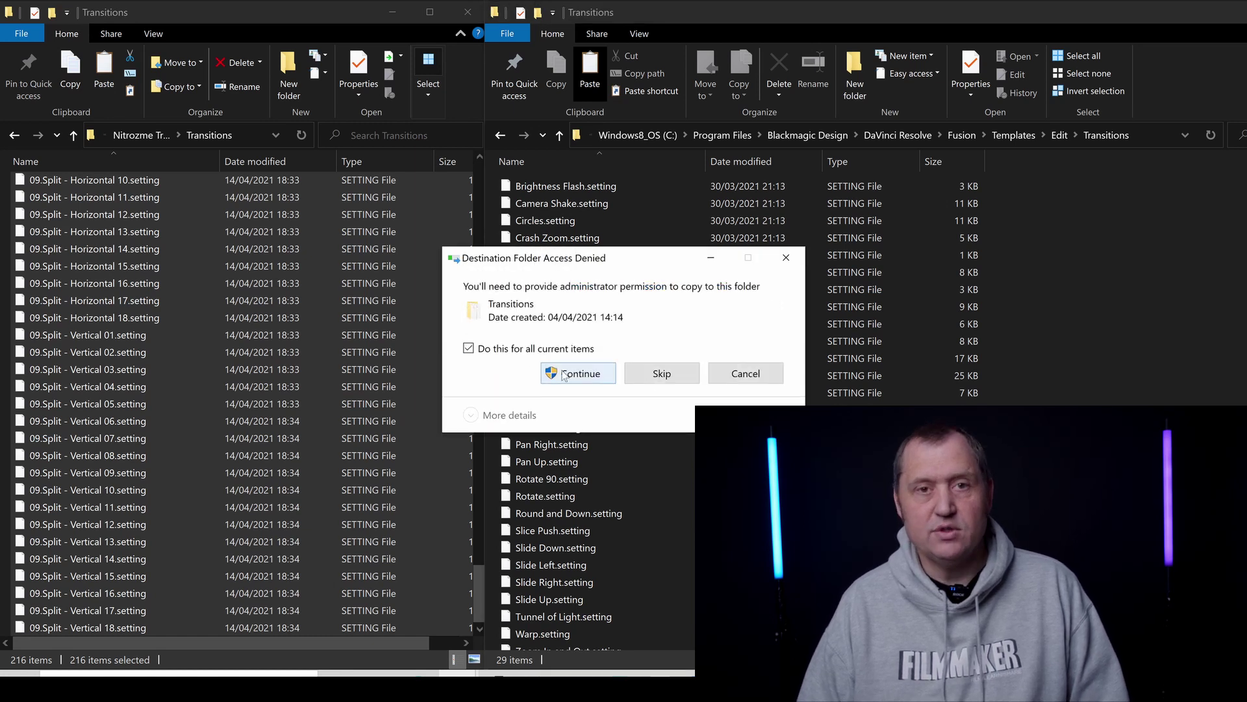
click(563, 373)
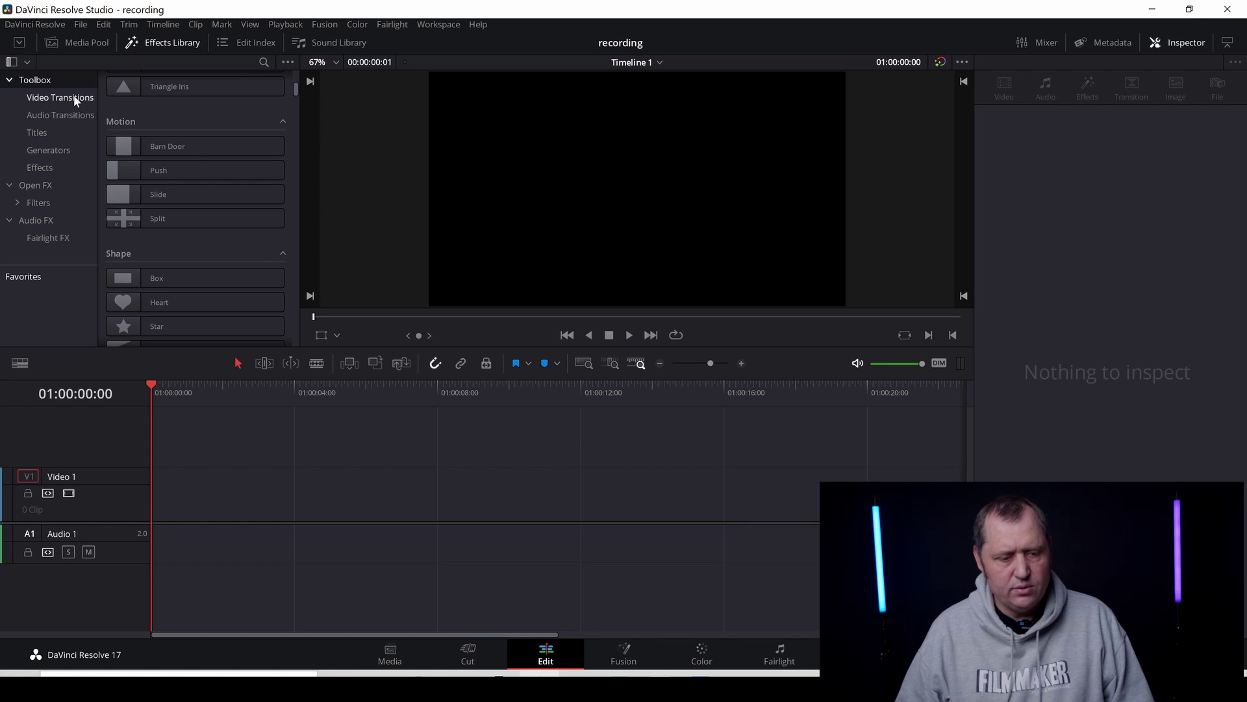
Step: Switch to DaVinci Resolve and check the Effects Library's video transitions and titles for the Nitrozme items
click(74, 98)
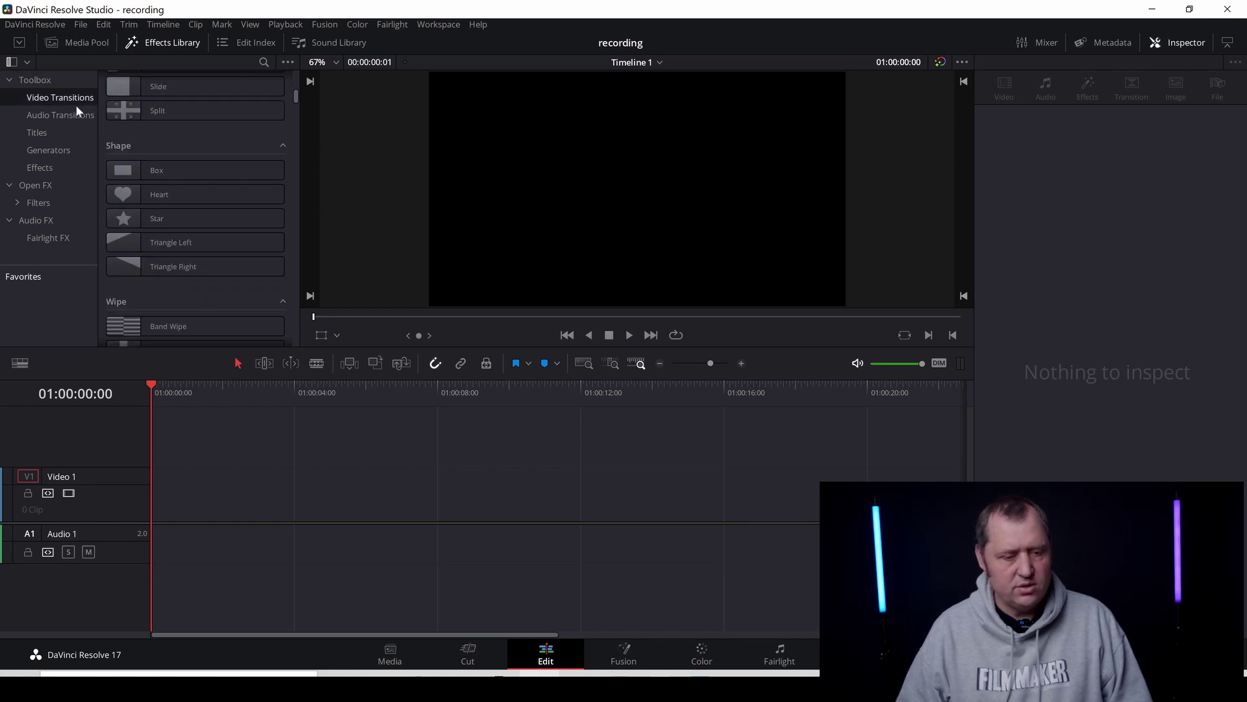
scroll(173, 275, down, 10)
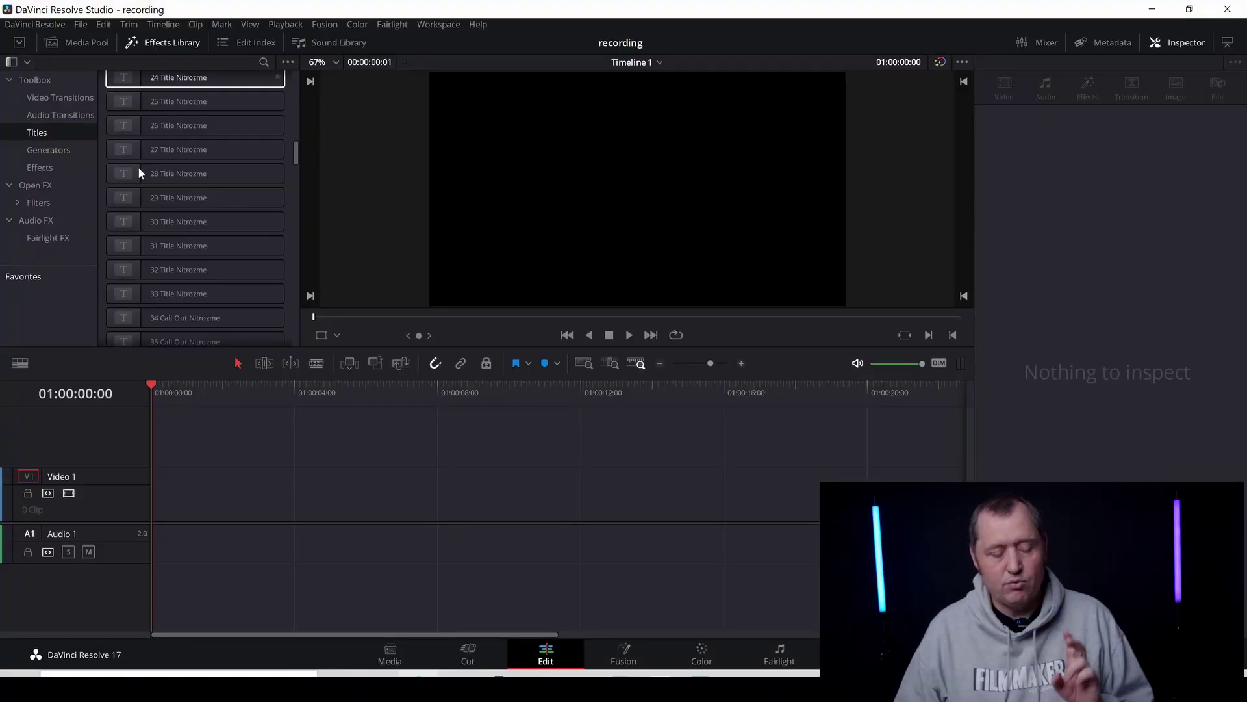
click(111, 325)
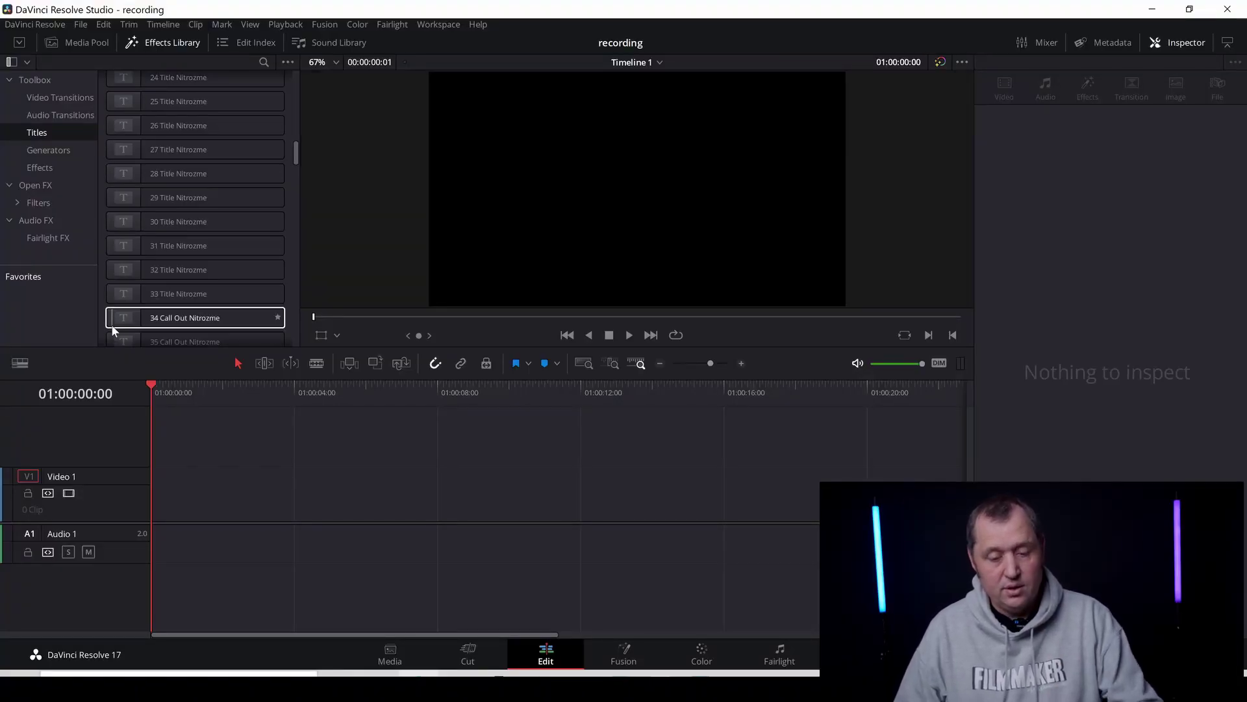
Step: Import the project file Nitrozme Presets Transitions.drp from the Nitrozme Transitions for Resolve 17 folder into the Project Manager
key(shift+1)
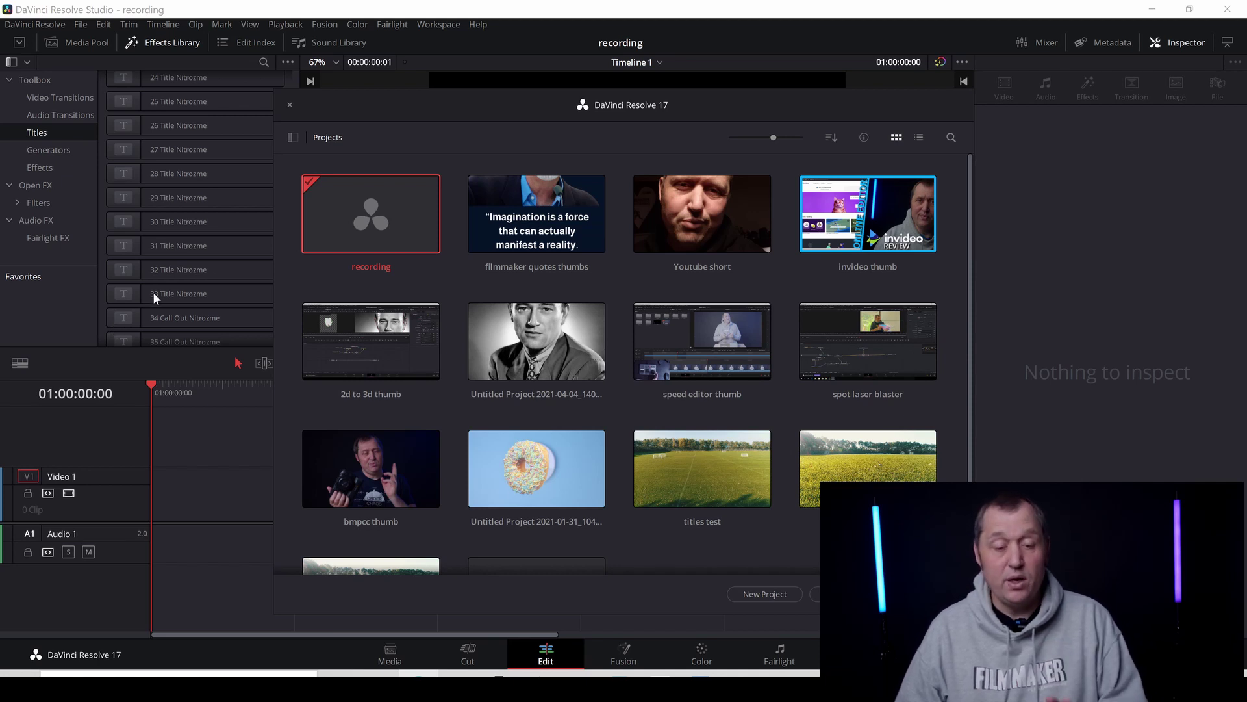
right_click(423, 266)
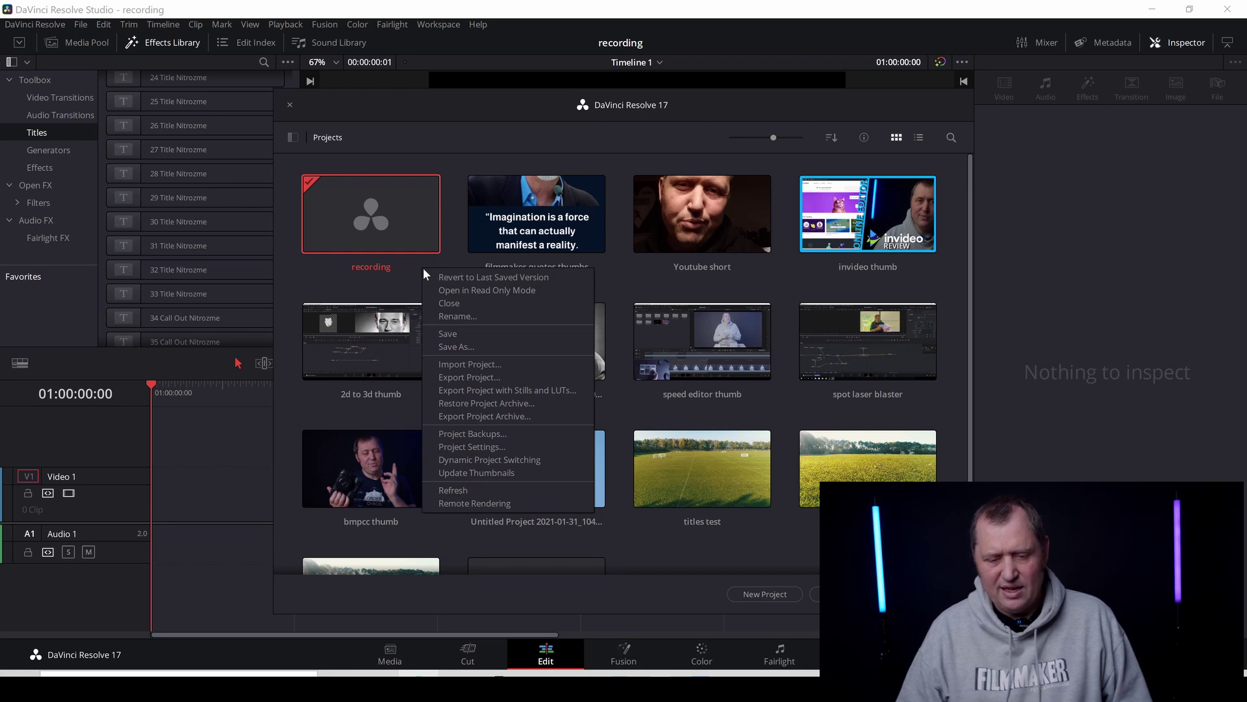
click(495, 368)
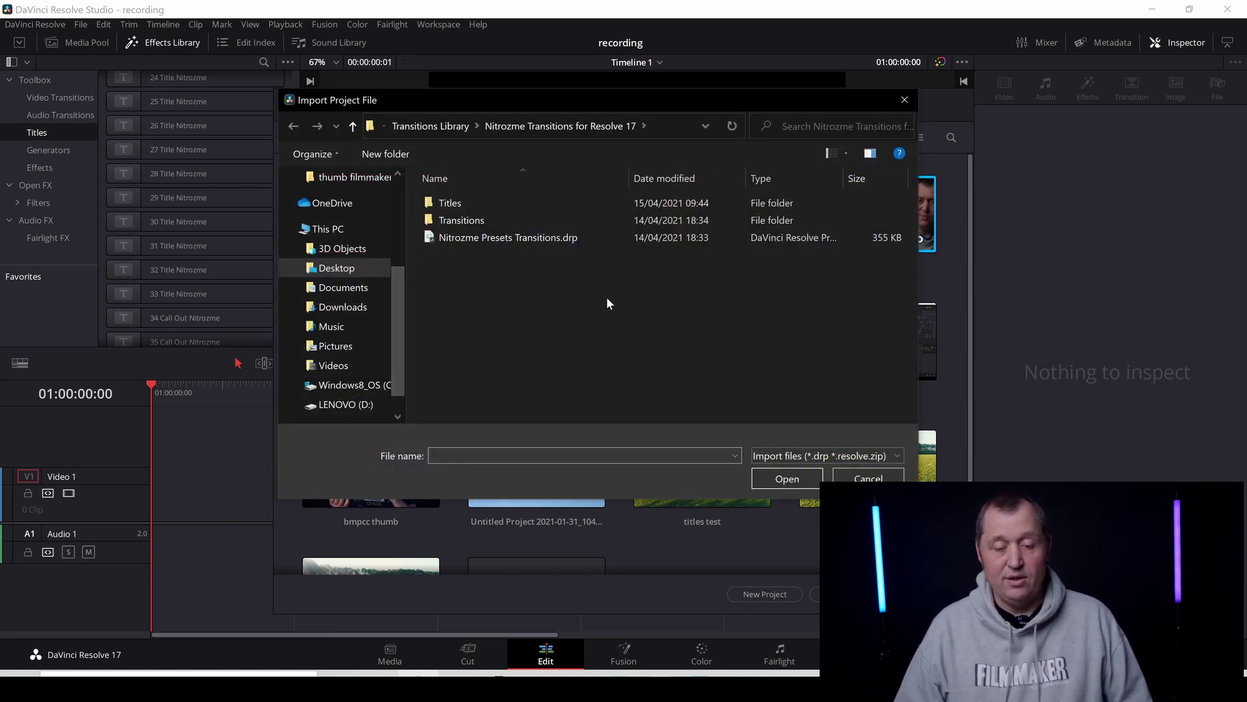
click(543, 239)
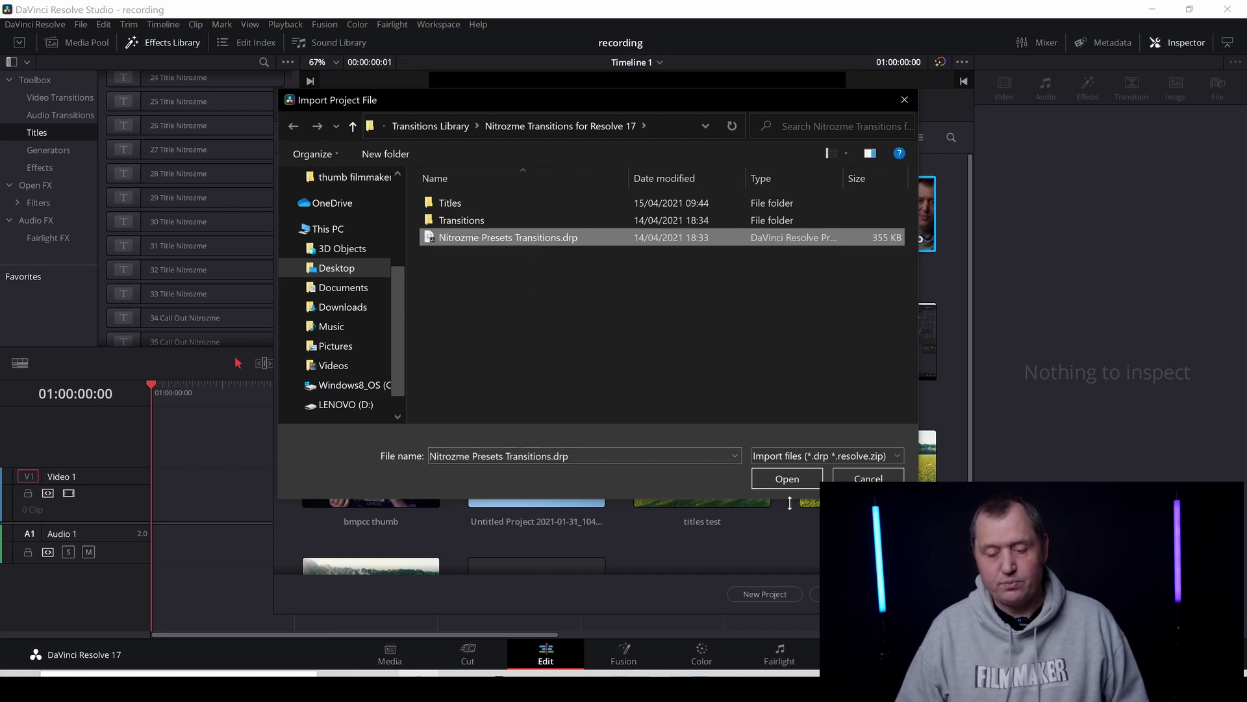
click(787, 479)
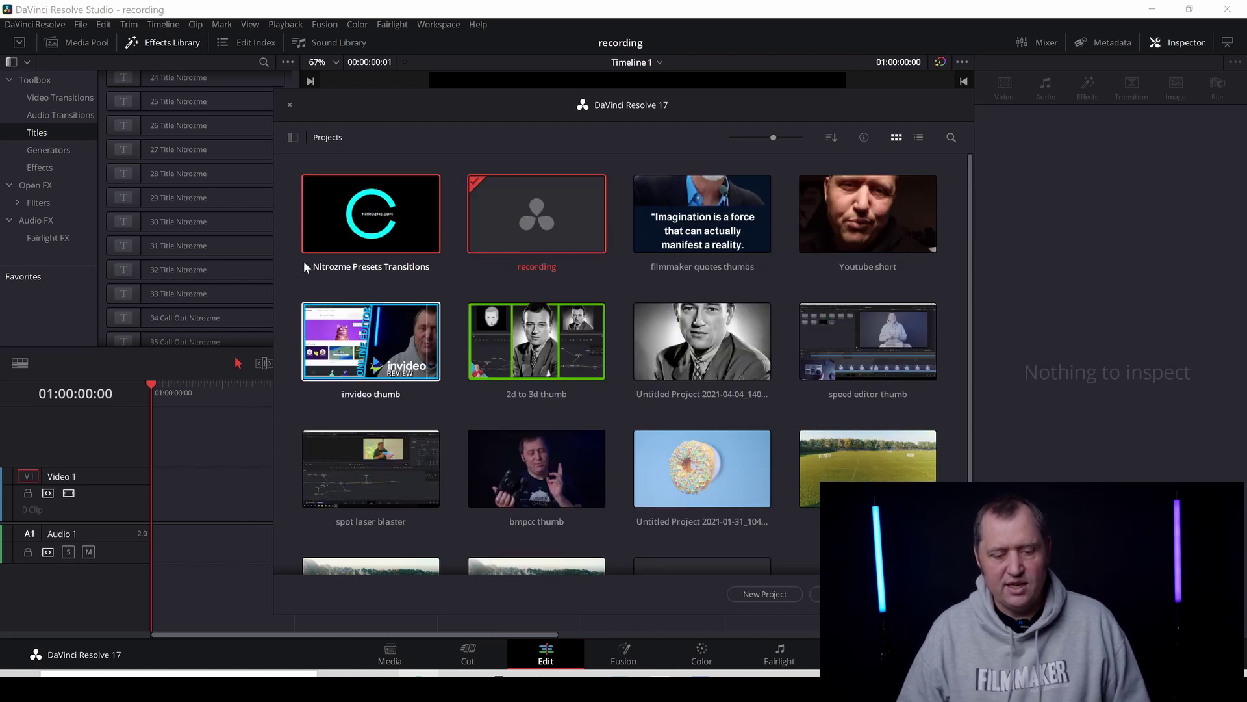
Step: Open the Nitrozme Presets Transitions project and turn on the display of Power Bins
double_click(344, 227)
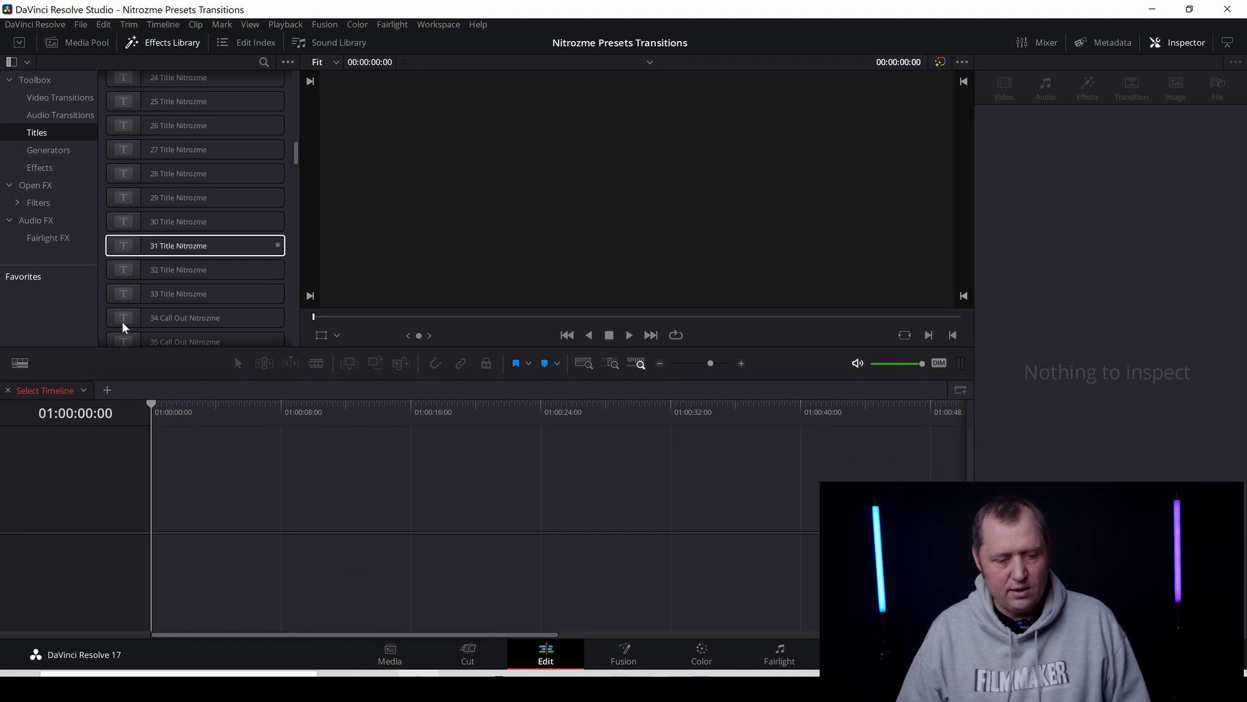
click(249, 24)
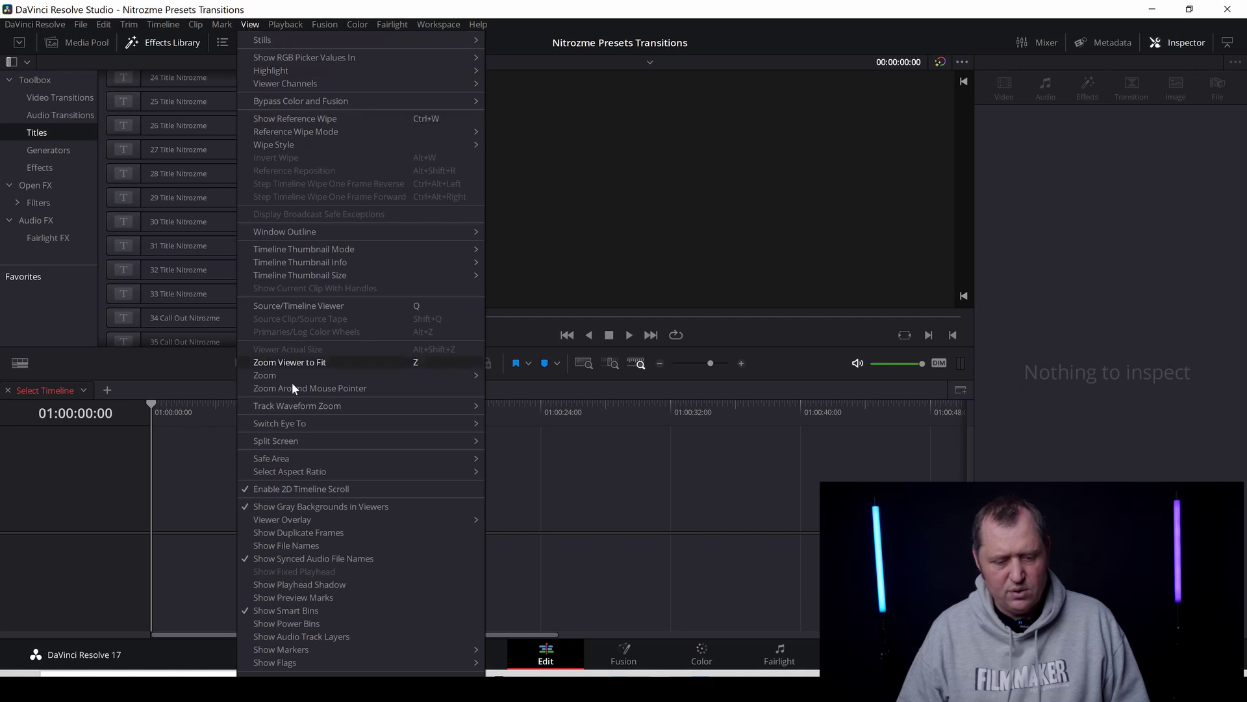
click(322, 624)
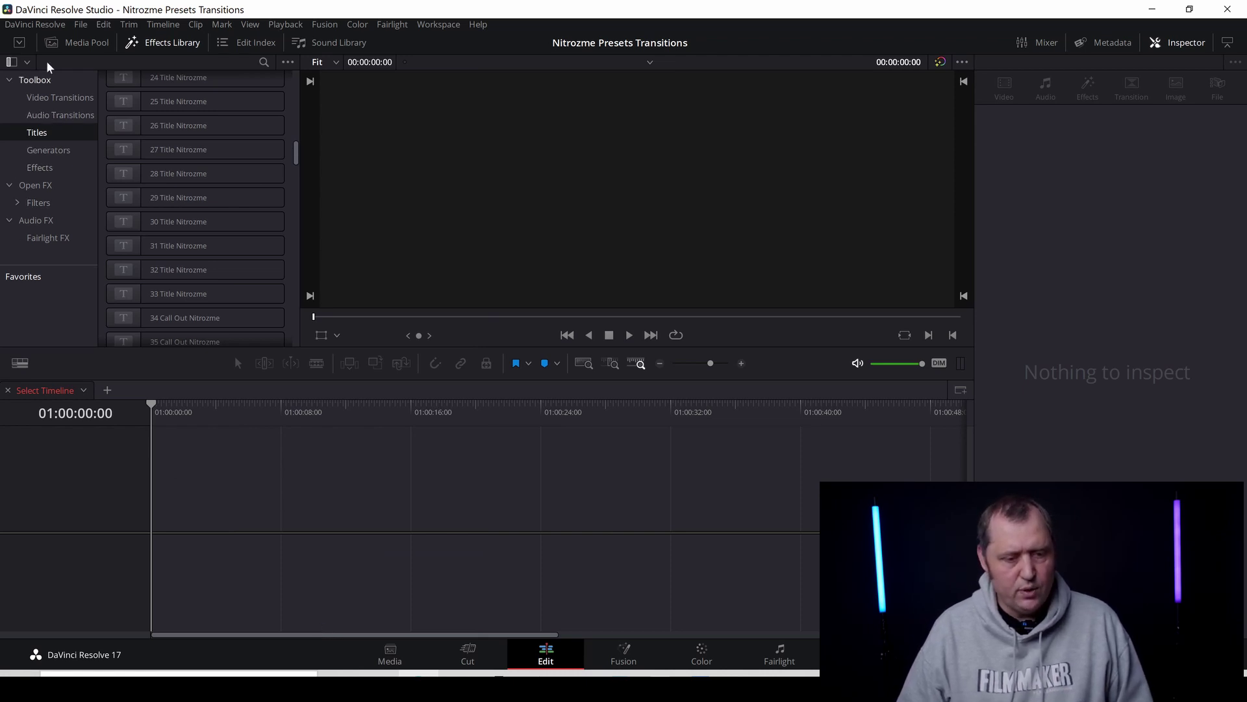
Step: Copy the Nitrozme Transitions bin from the Media Pool into the Master power bin and expand that power bin
click(95, 45)
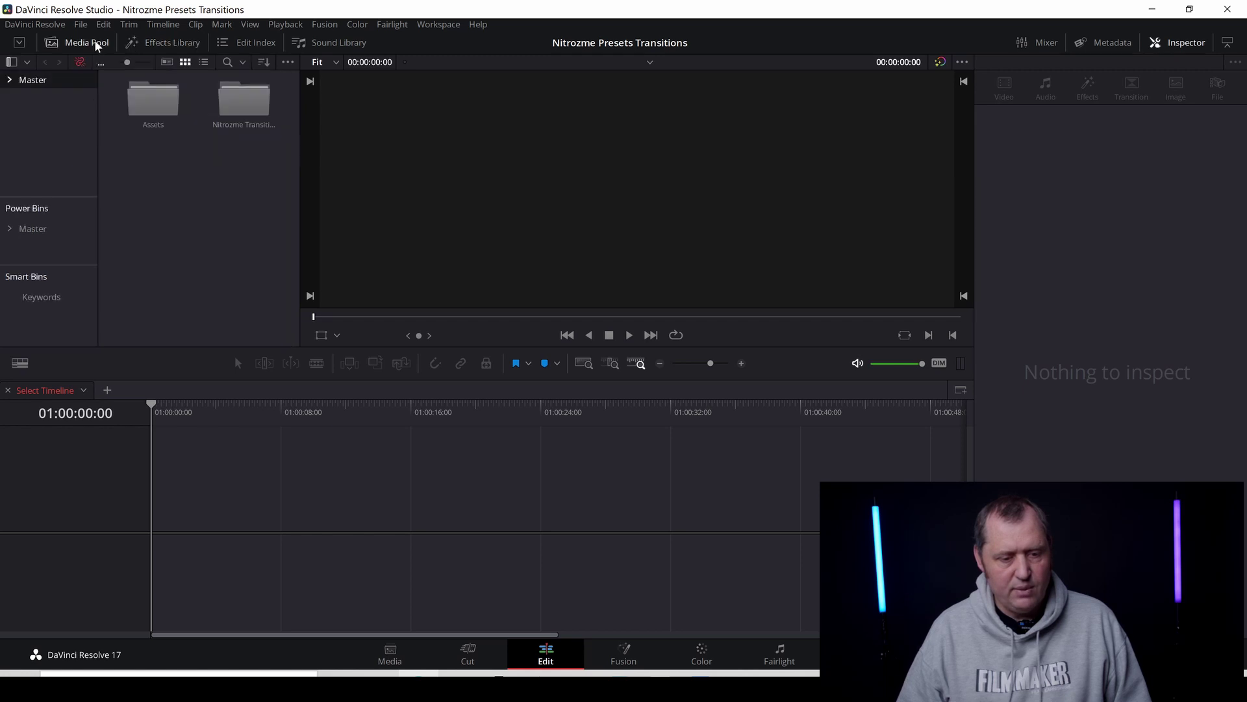
click(245, 113)
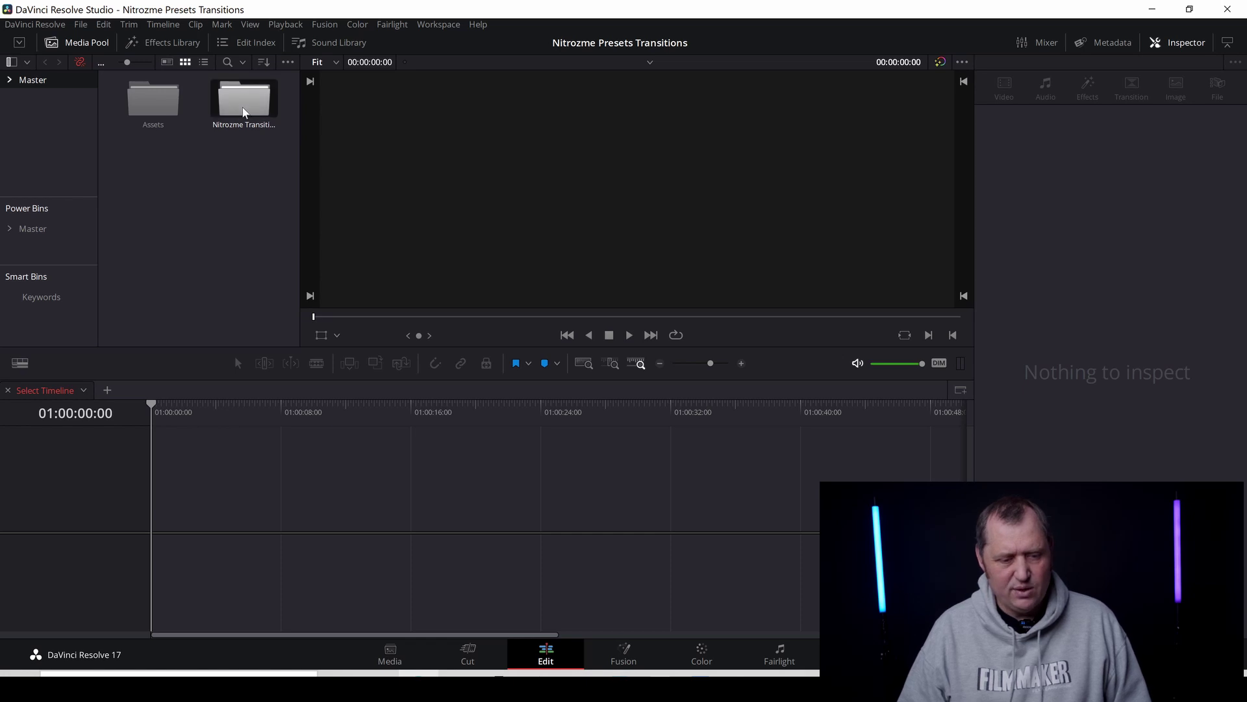
drag(245, 113, 40, 241)
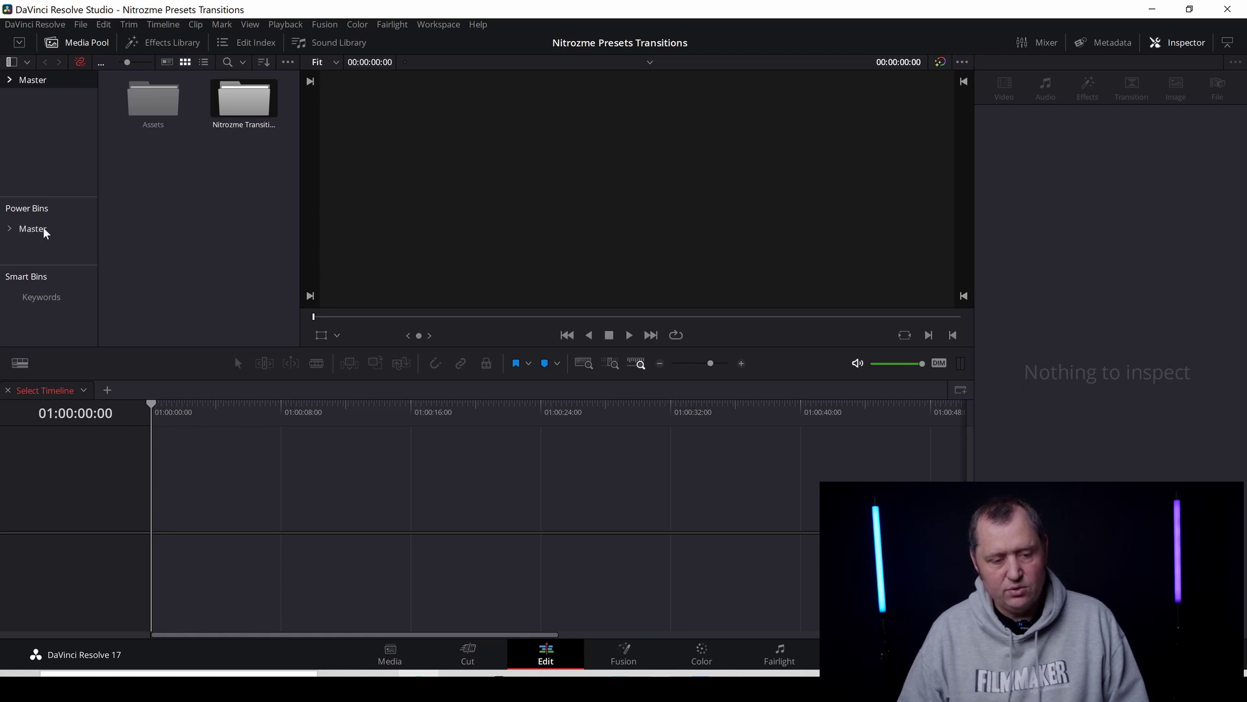
click(14, 231)
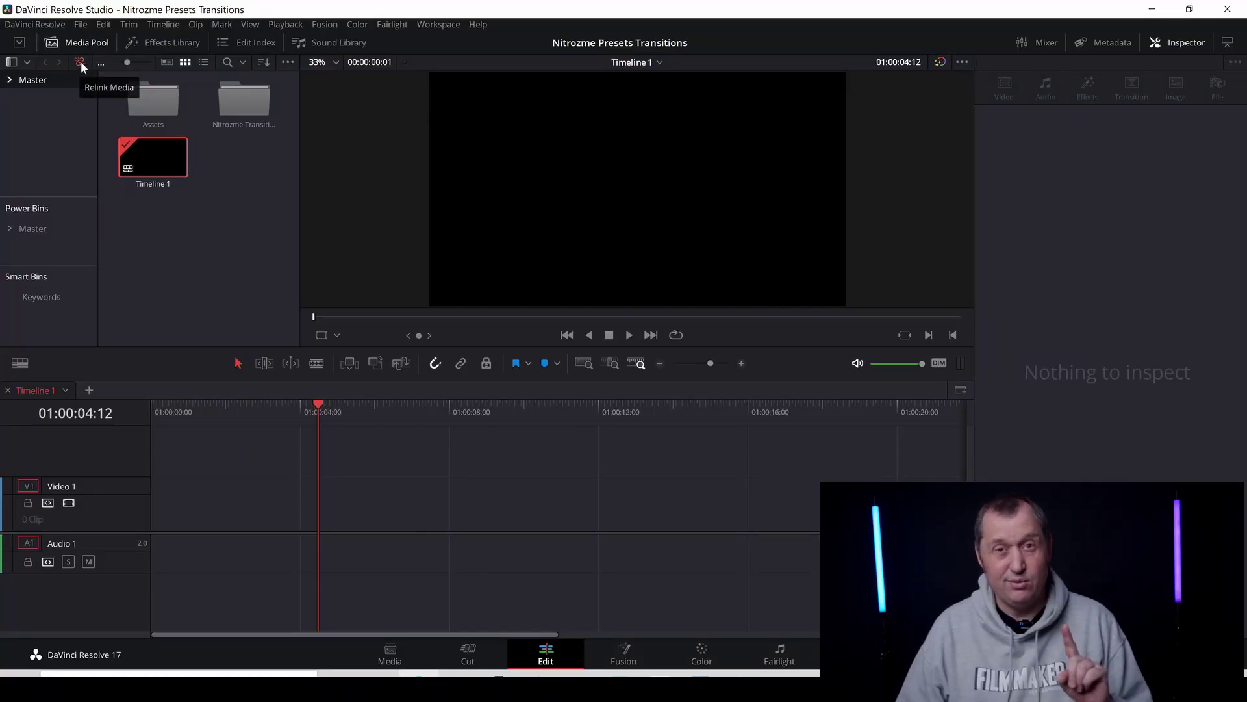
Step: Relink the project's missing clips to the Transitions Library folder inside DAVINCI_Transitions_NFR on the Desktop
click(81, 65)
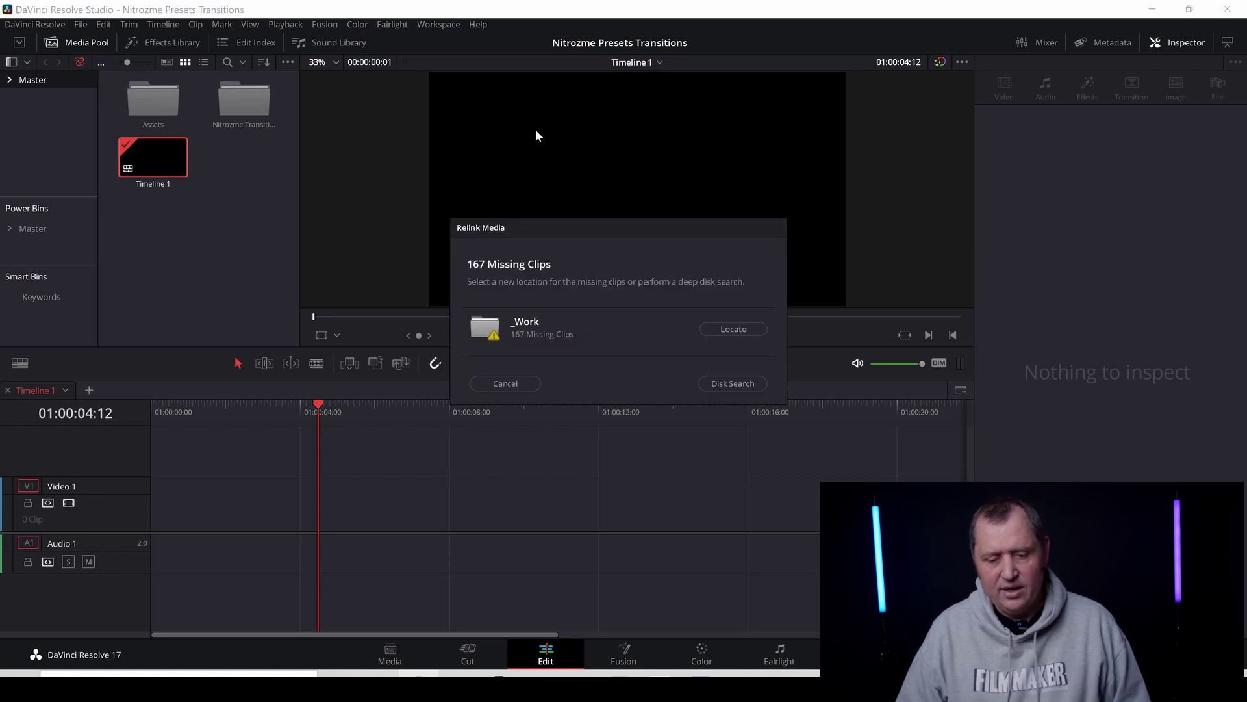
click(728, 330)
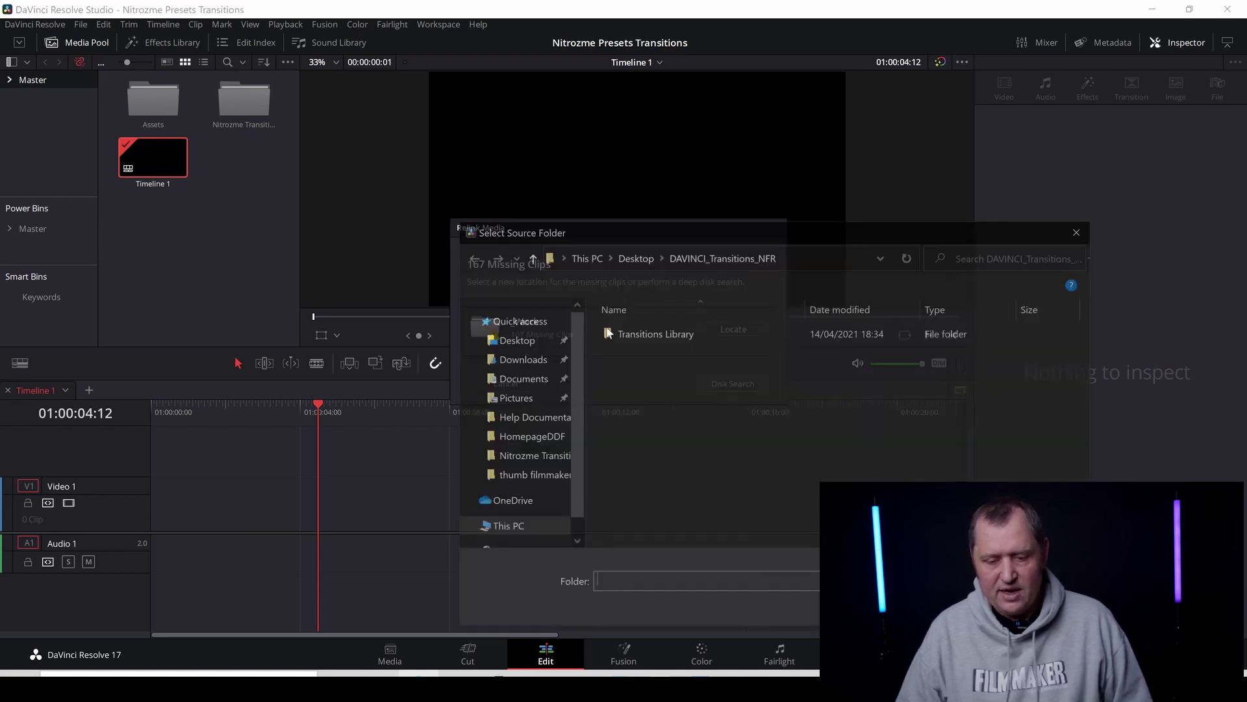
click(660, 332)
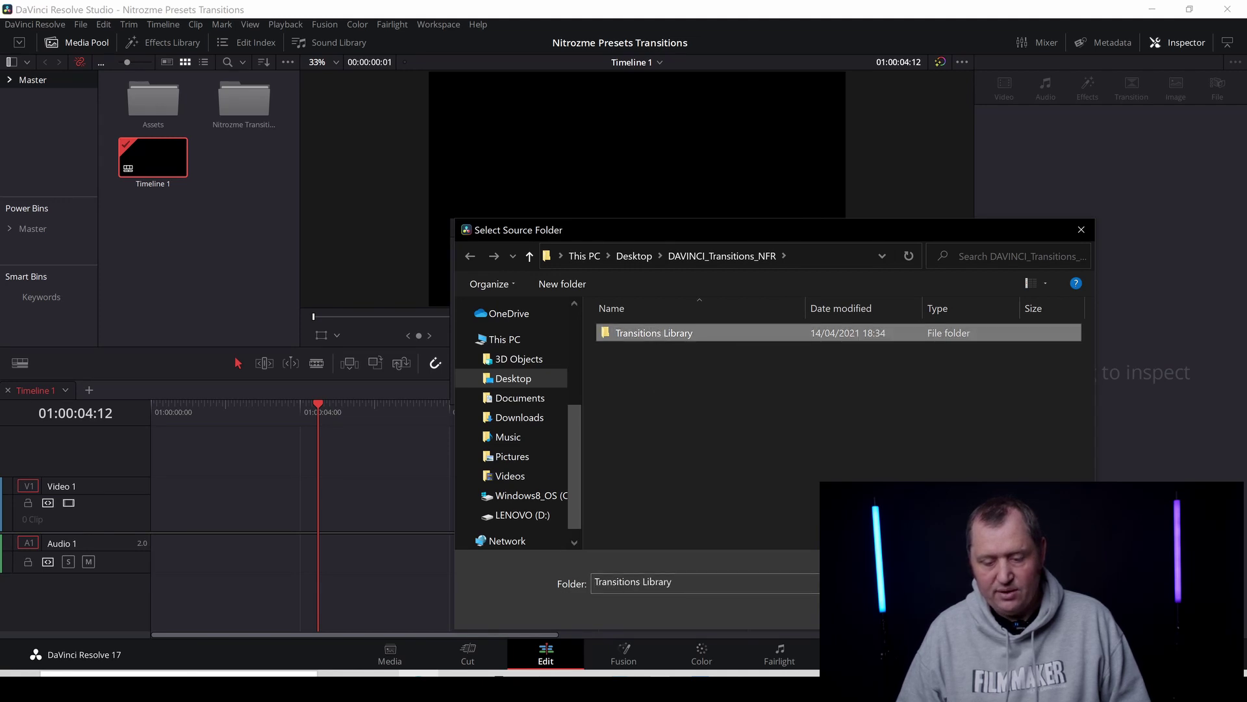
click(947, 609)
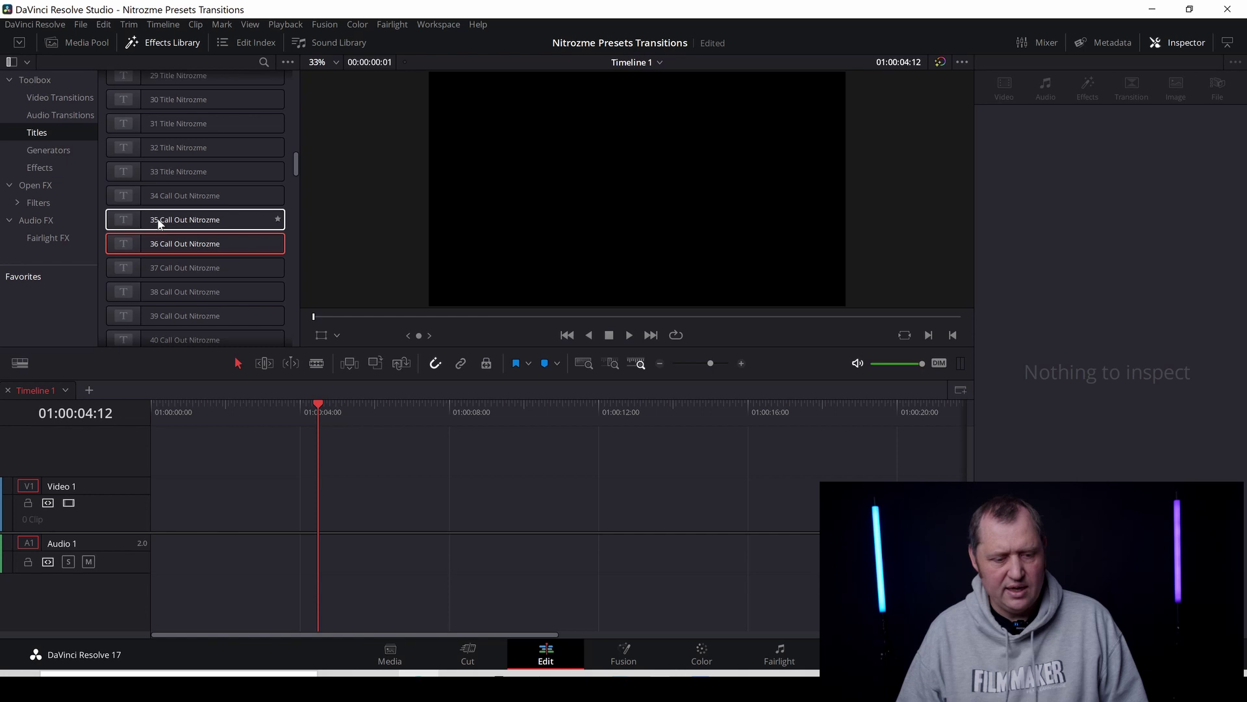
Step: Place the 35 Call Out Nitrozme title on Video 1 of Timeline 1 and play it back from its start
drag(160, 226, 425, 513)
click(425, 417)
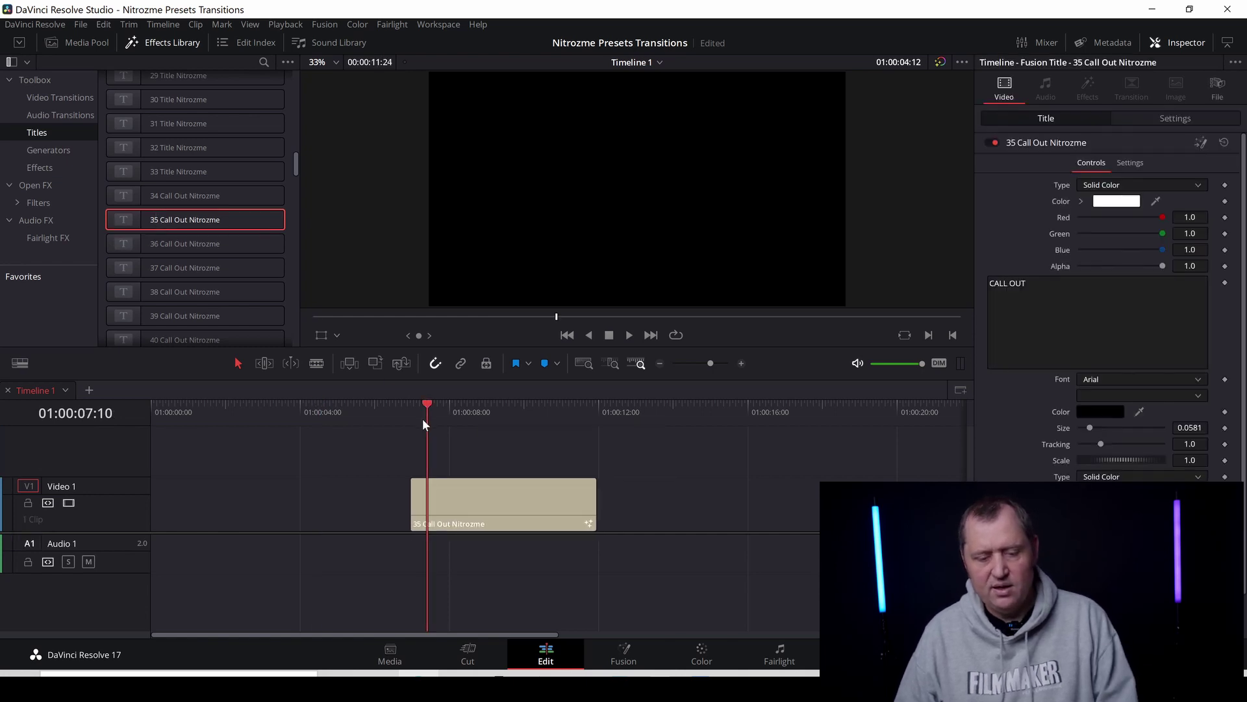
key(space)
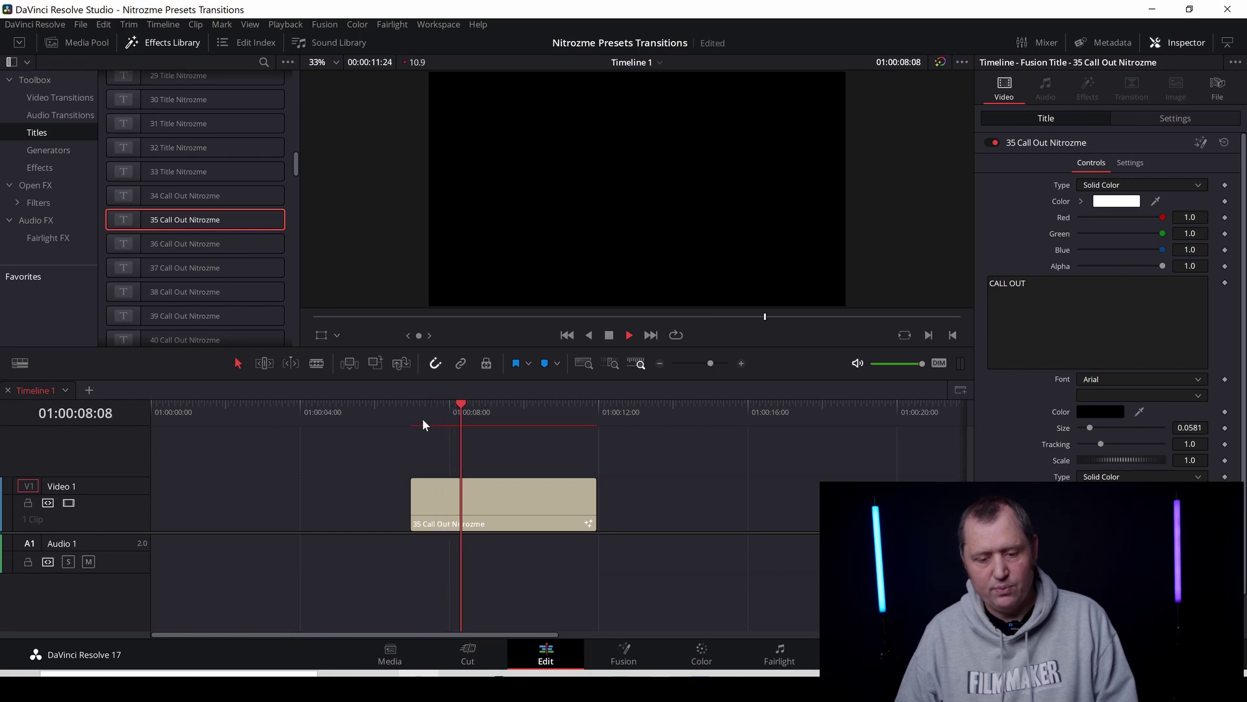
click(416, 415)
key(space)
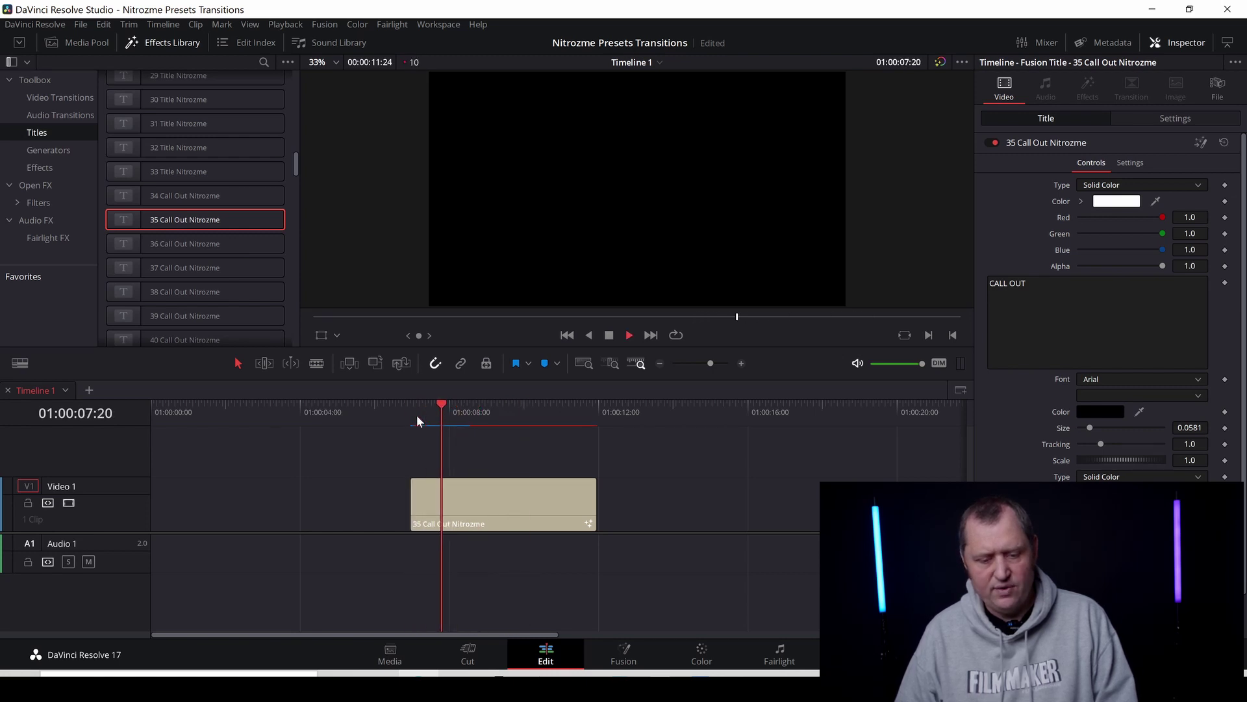
click(416, 416)
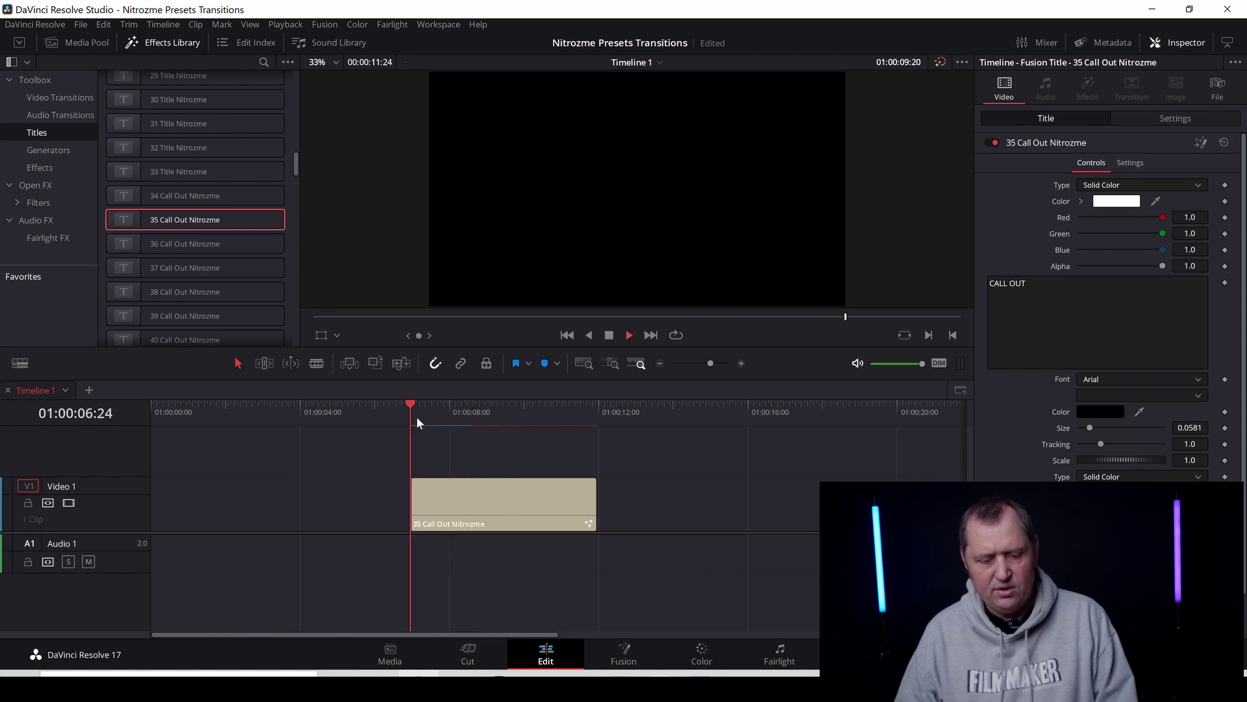
key(space)
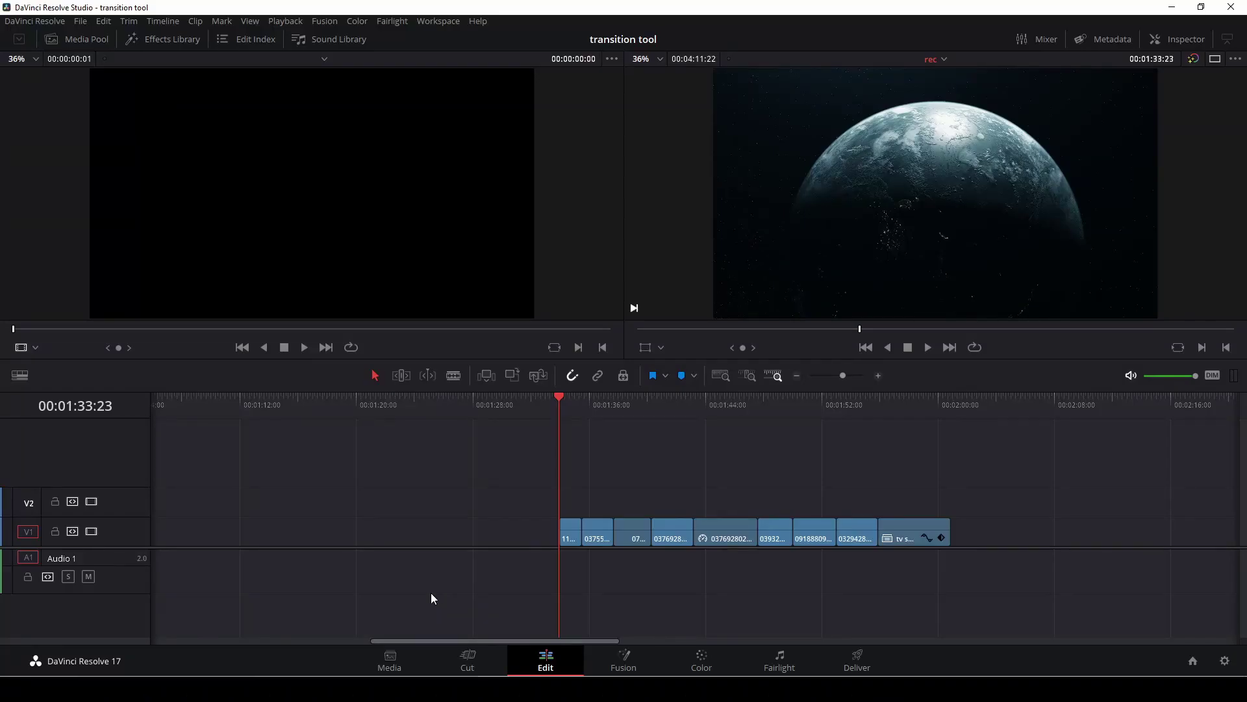
Step: In the transition tool project, place 04 Title Nitrozme on V2 above the first clips and move the playhead to 00:01:35:12
click(162, 39)
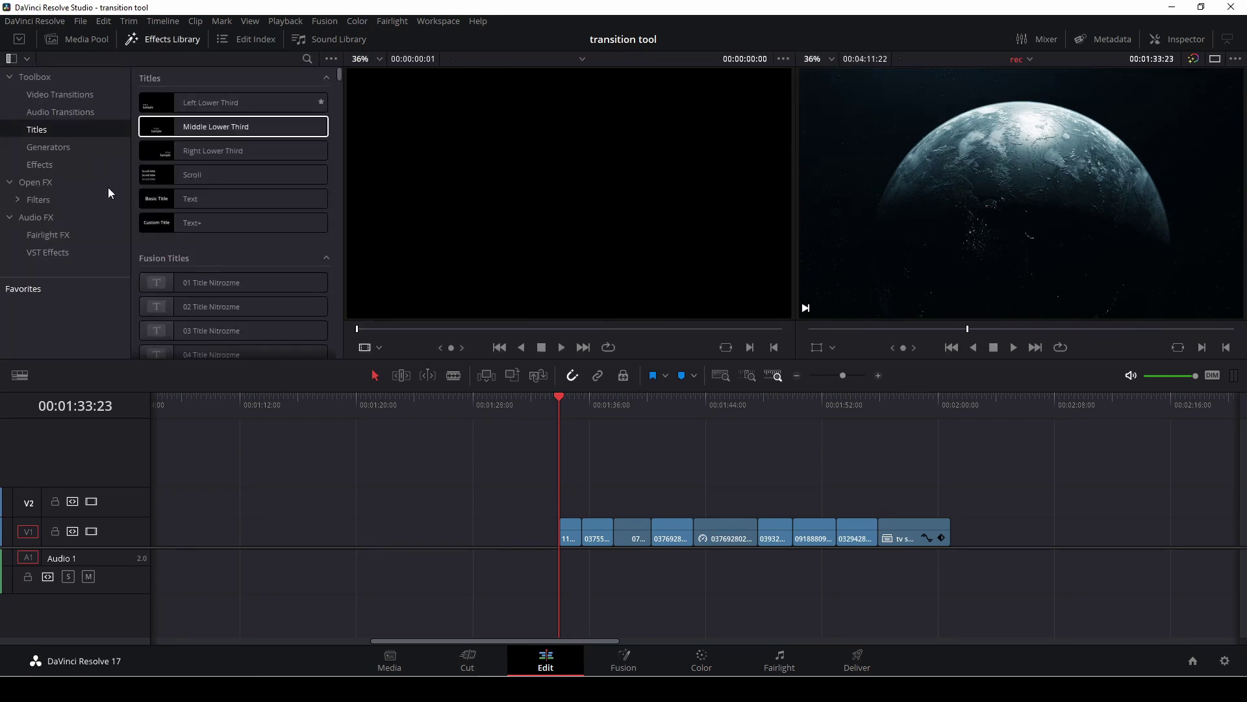
scroll(173, 270, down, 3)
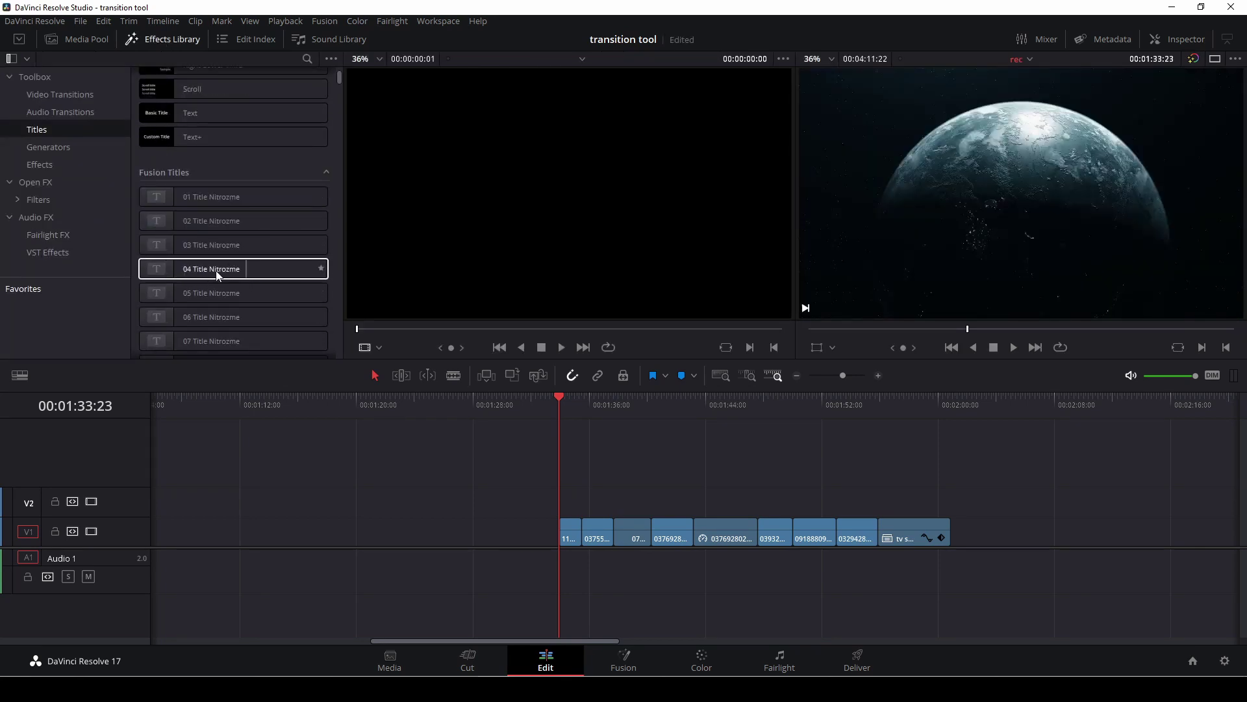
drag(154, 273, 563, 492)
click(582, 404)
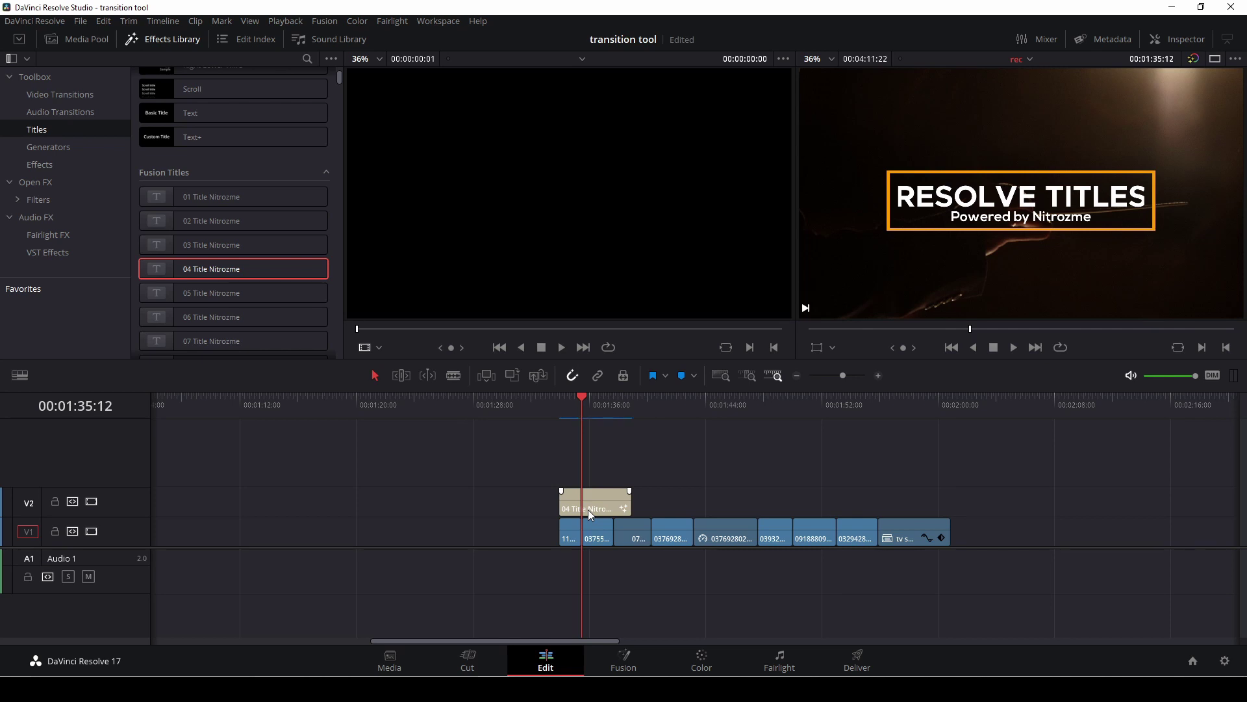
Step: Read the title font notes in Font for Titles and Call Outs.txt in Notepad and return to DaVinci Resolve
click(493, 688)
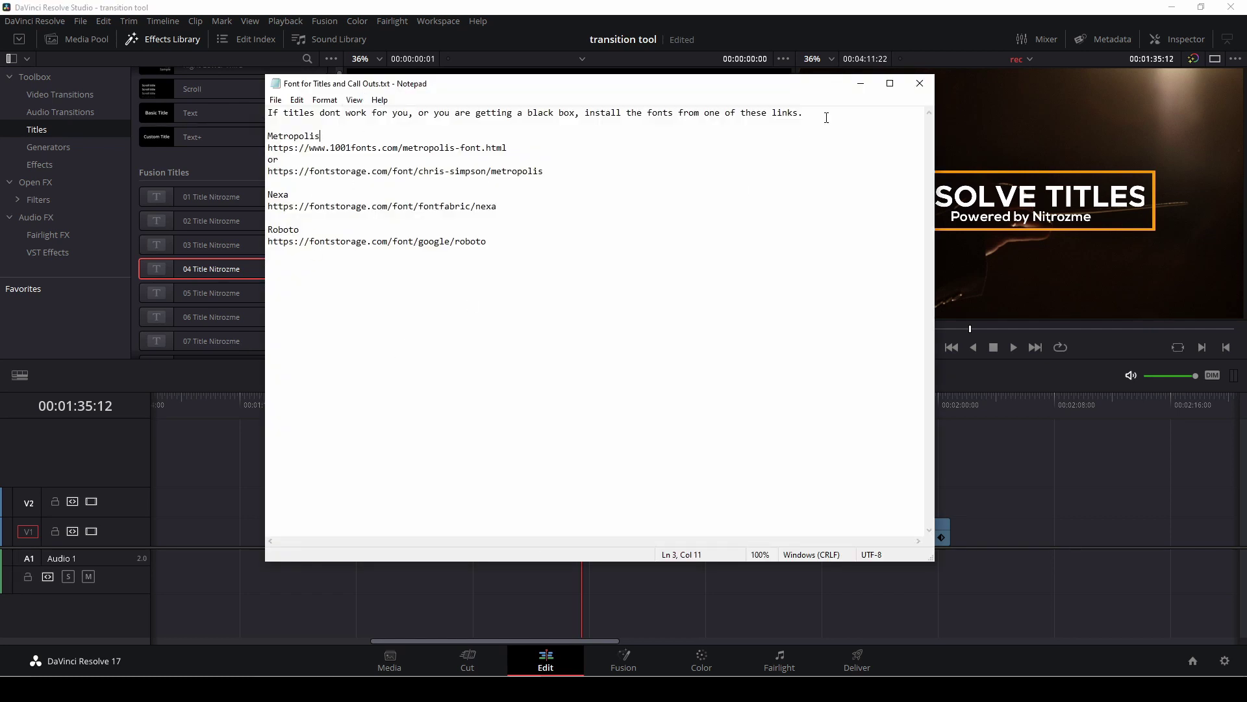
click(861, 83)
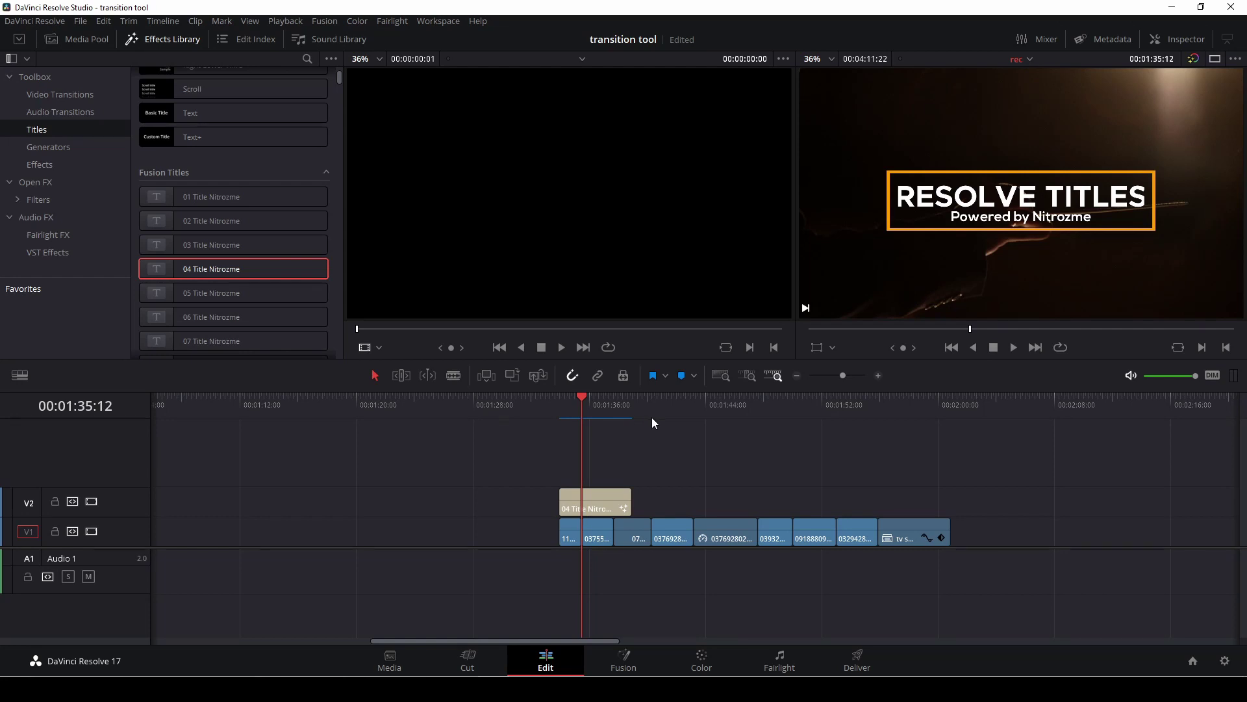
Step: Set the 04 Title Nitrozme frame colour to #00aaff and its two text lines to "COOL TITLES" and "Made by you"
click(597, 512)
click(1178, 39)
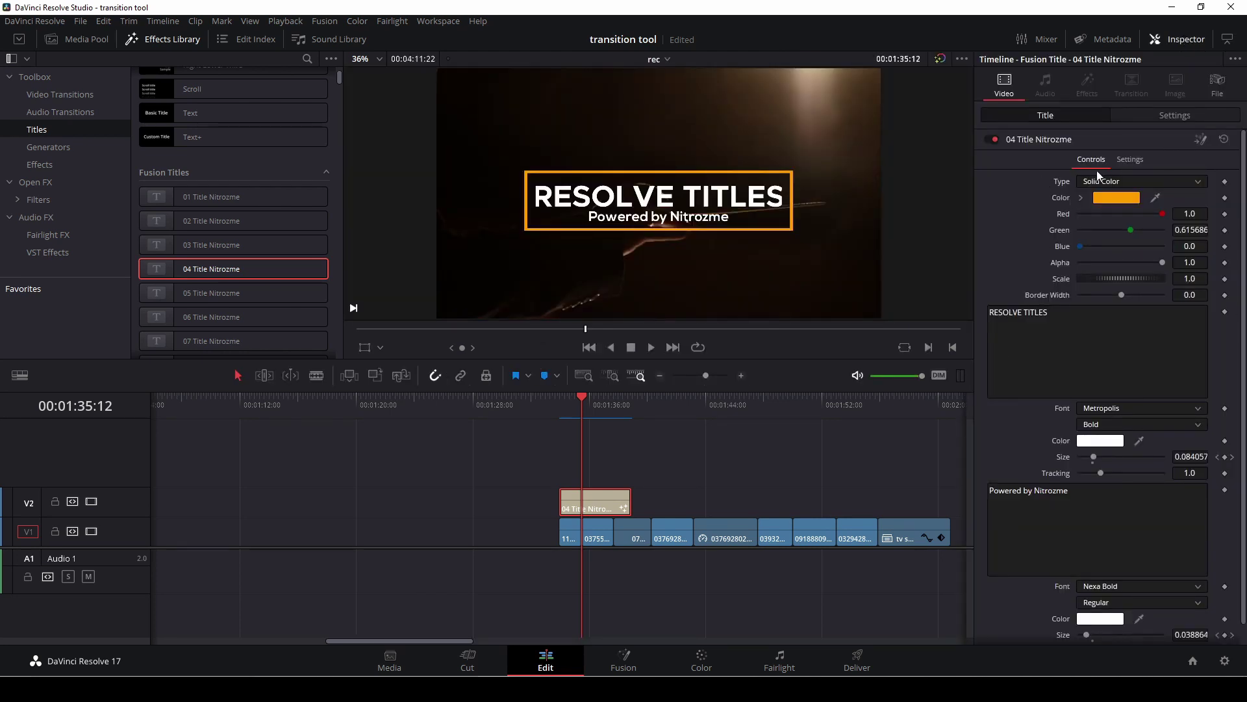
click(1124, 198)
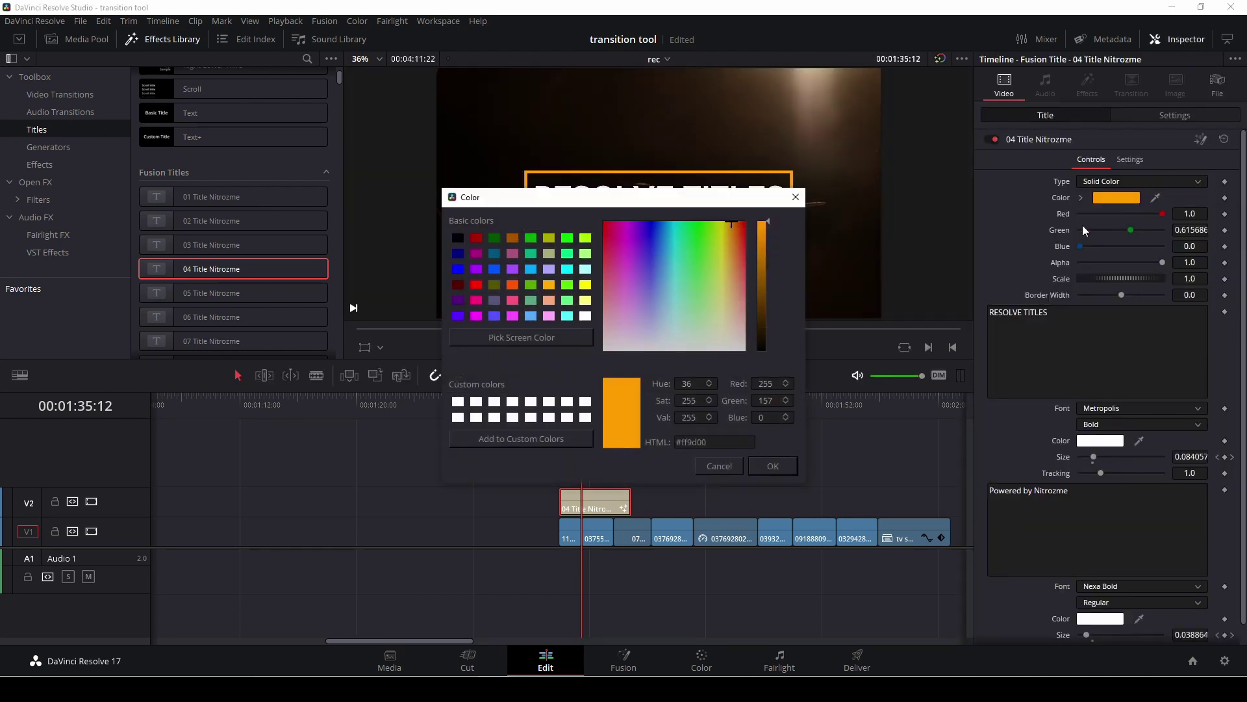
drag(630, 201, 256, 88)
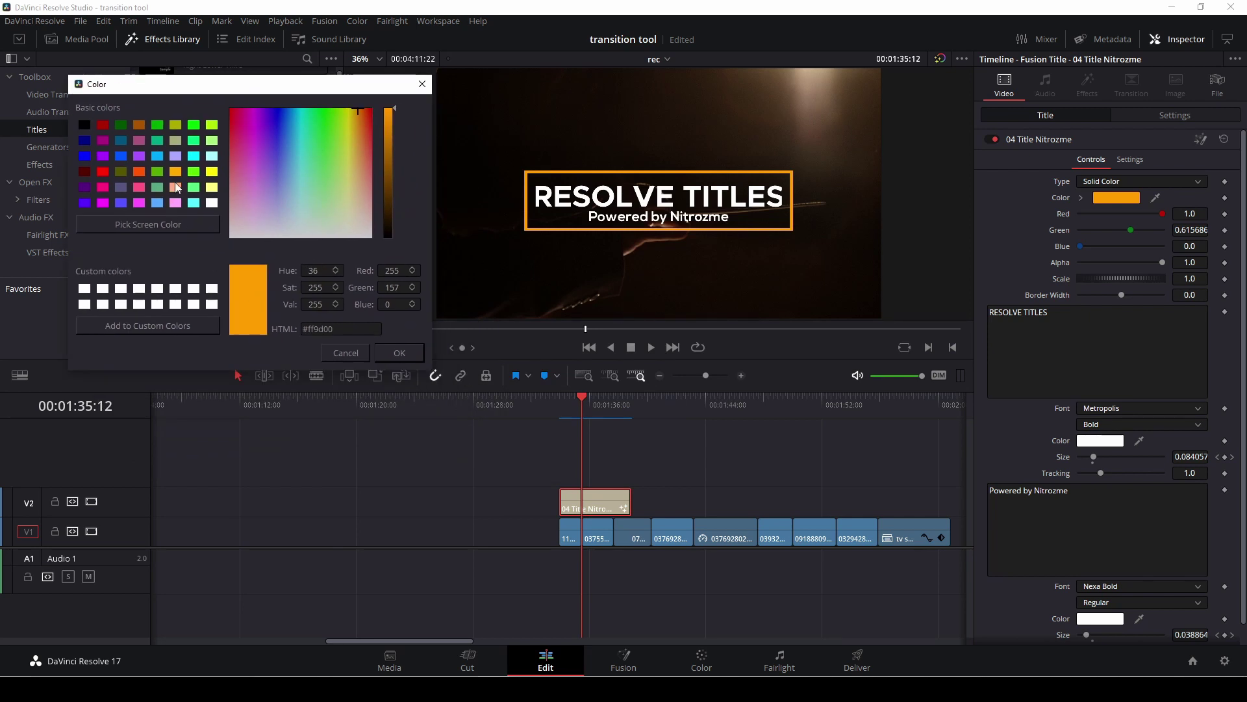
click(157, 158)
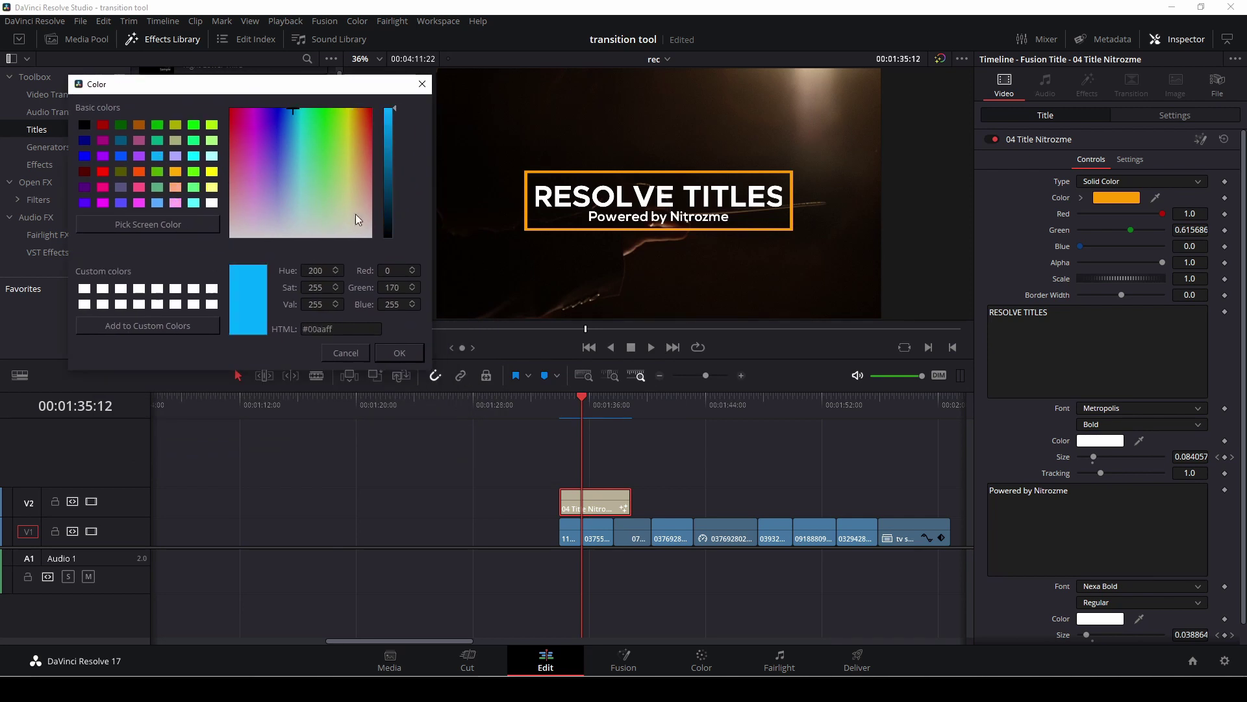
click(401, 351)
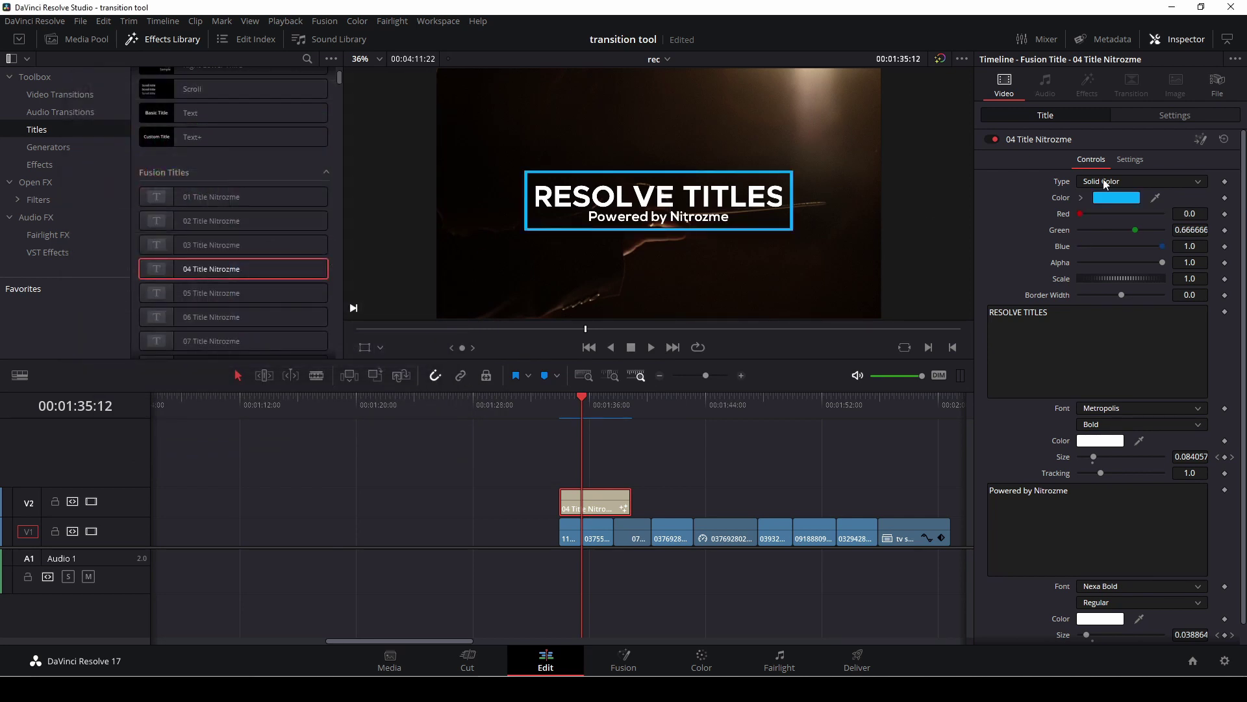
click(1081, 317)
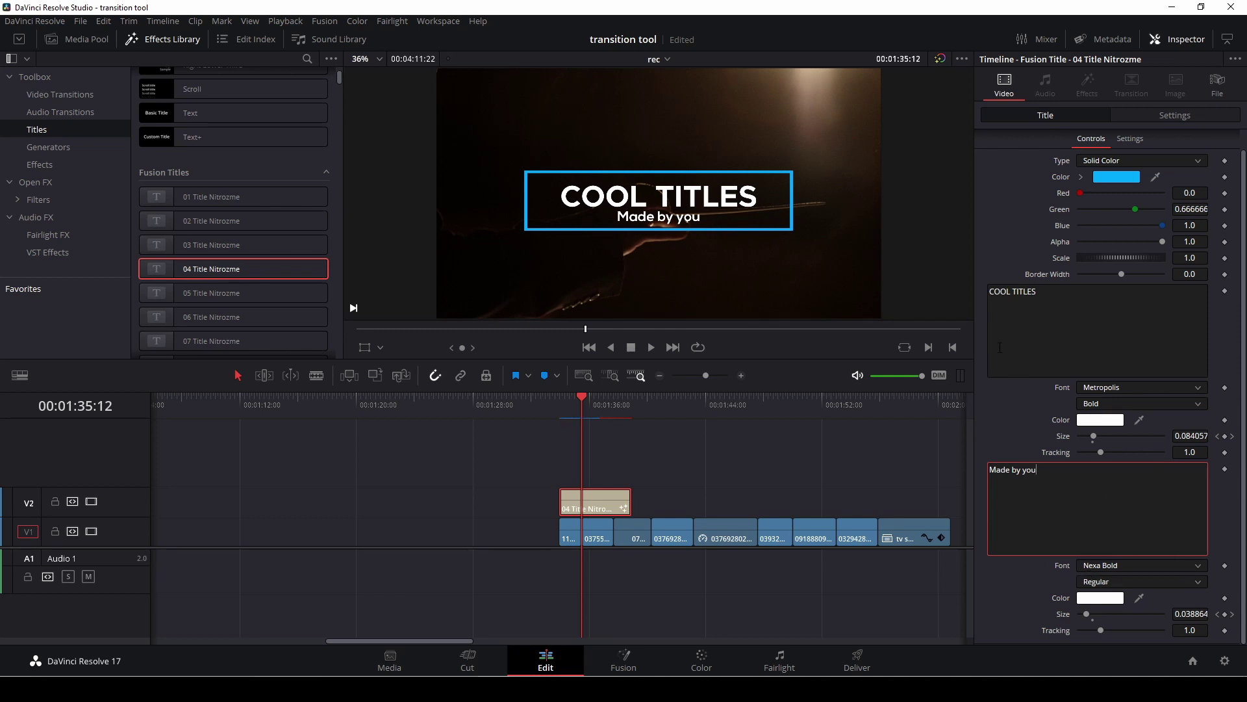
click(1063, 395)
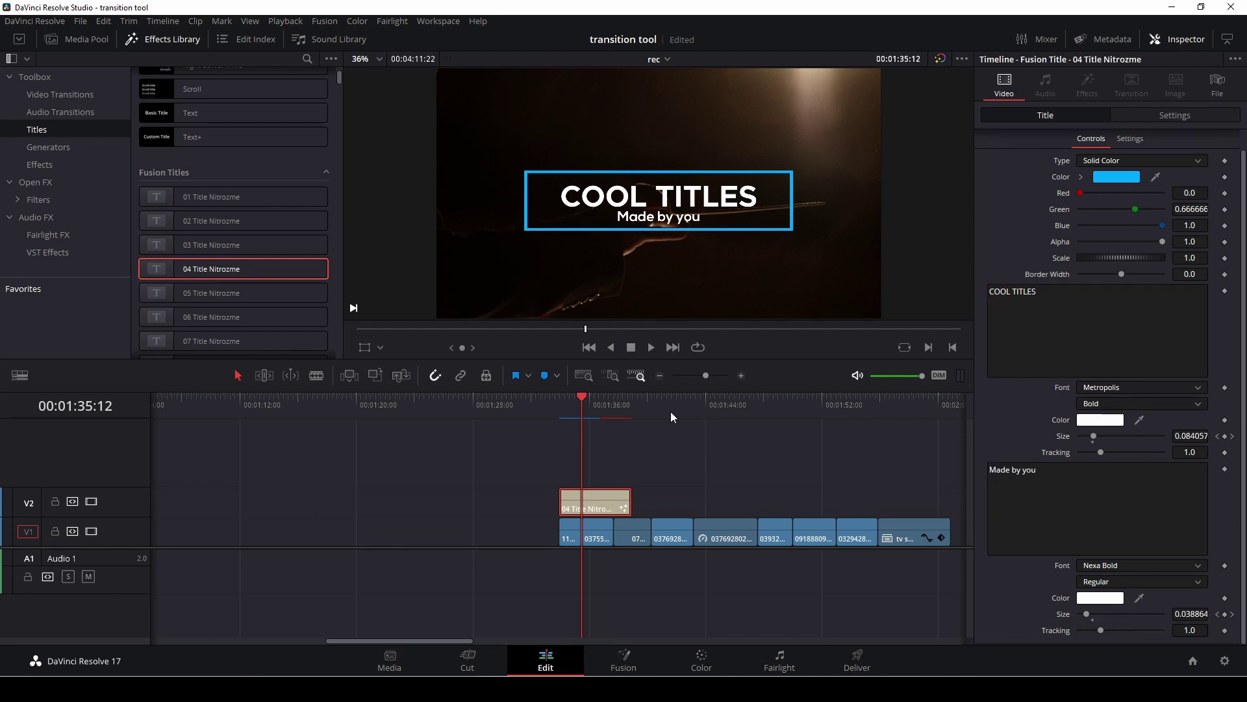
Step: Play the customised 04 title from 00:01:33:23, scrub back over it, and delete it from V2
drag(589, 402, 565, 403)
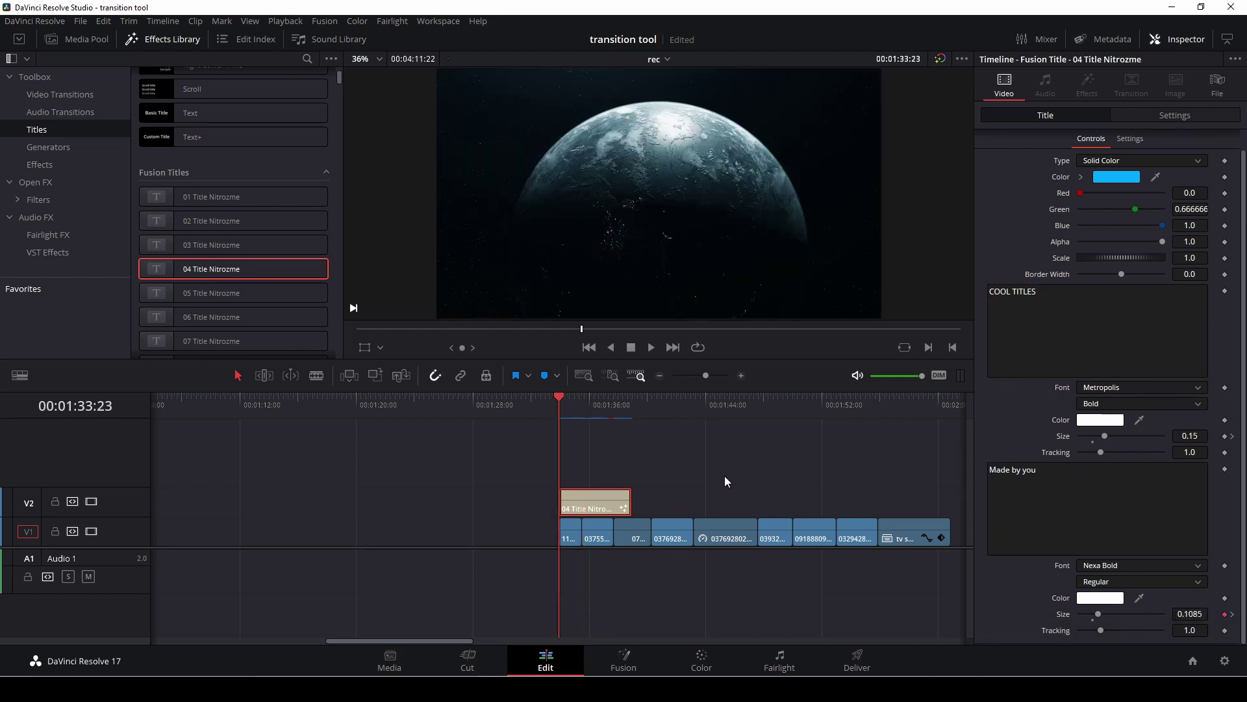
key(space)
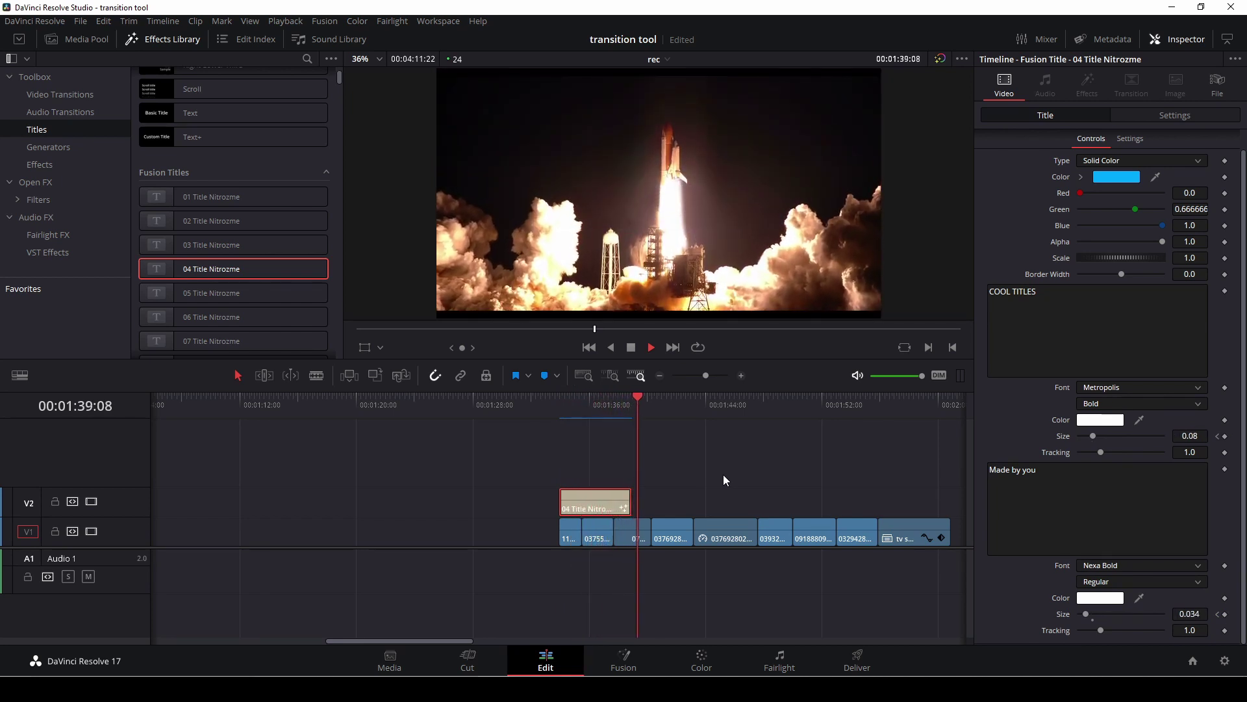
key(space)
drag(646, 398, 615, 396)
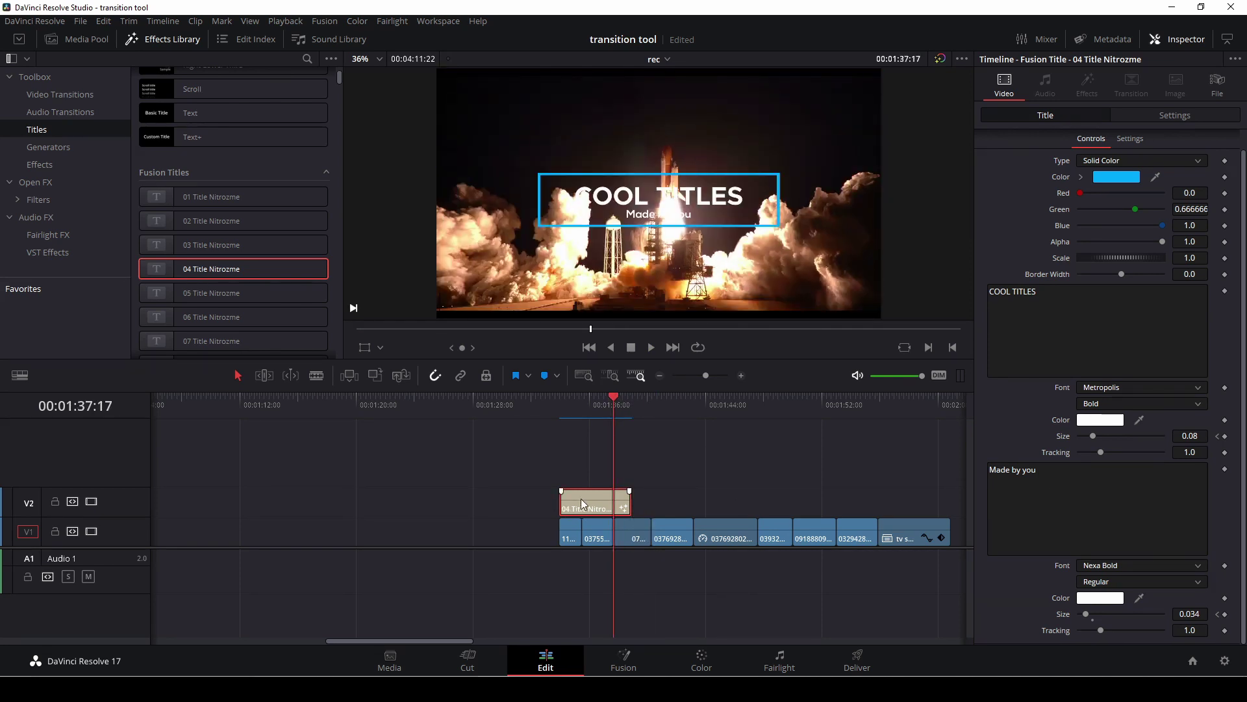
key(Delete)
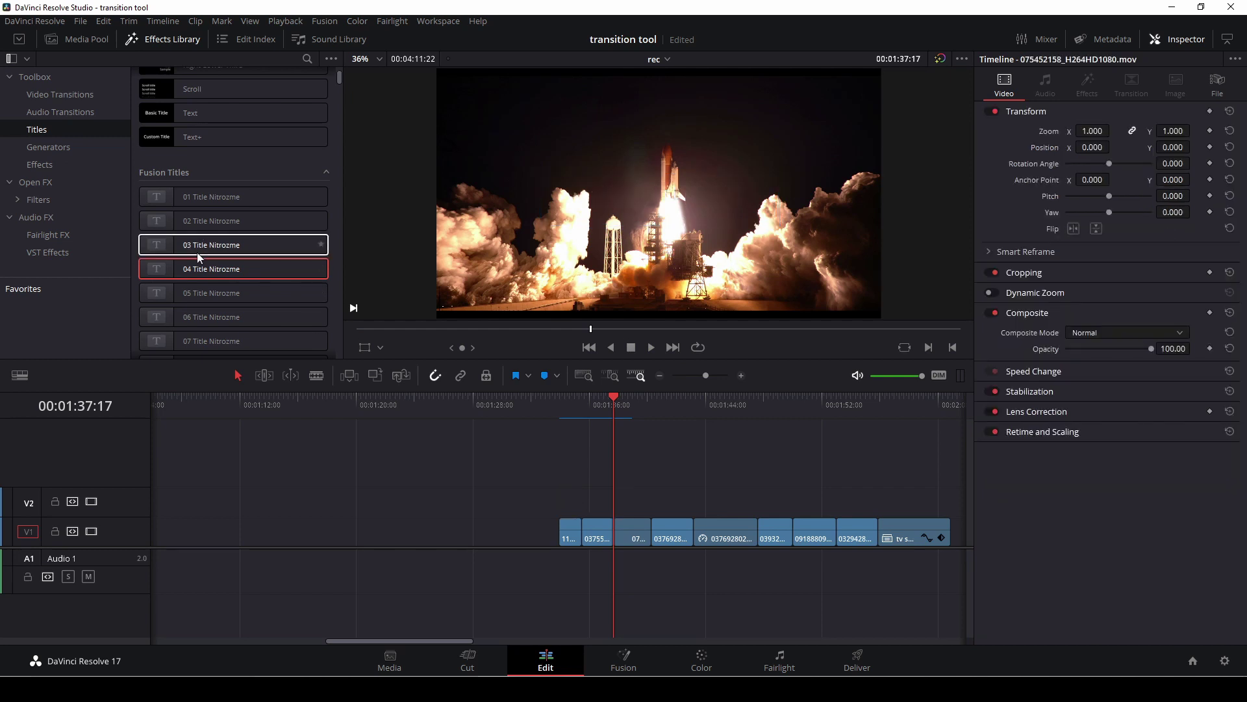
Step: Place 34 Call Out Nitrozme on V2 above the first clips and preview it at 00:01:33:23 and 00:01:35:12
scroll(205, 256, down, 10)
scroll(205, 259, down, 4)
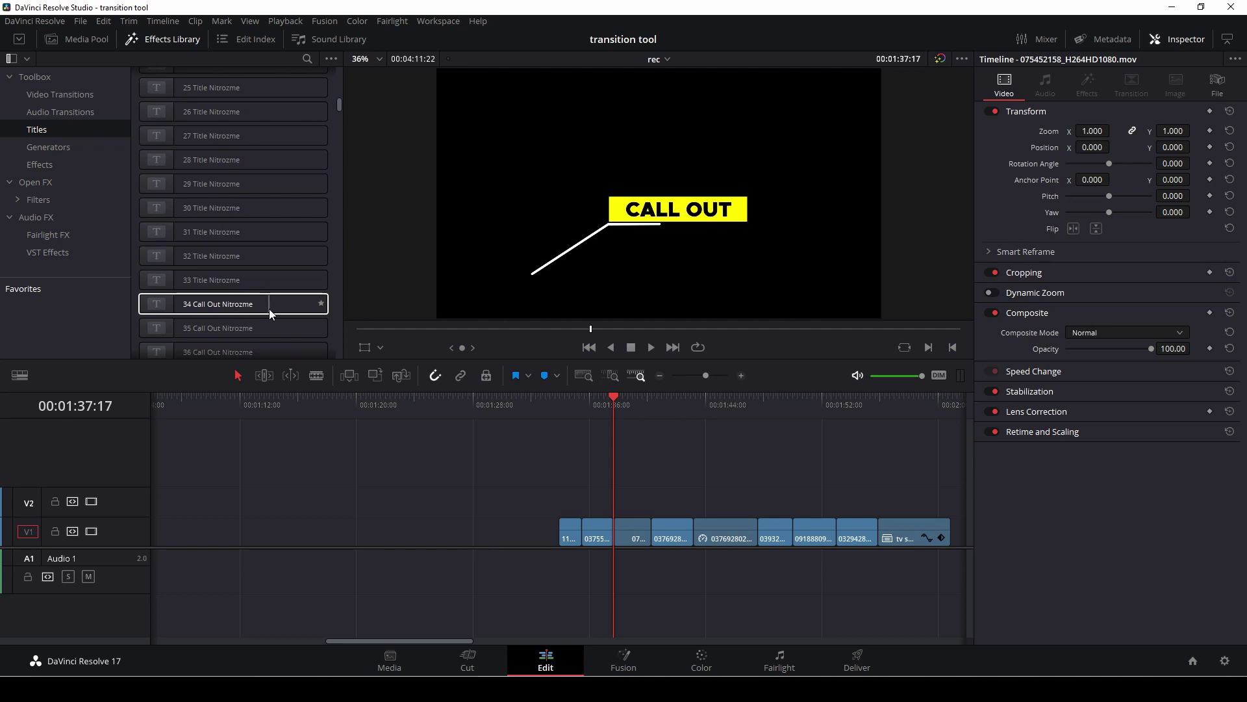
drag(269, 309, 568, 496)
drag(611, 400, 560, 404)
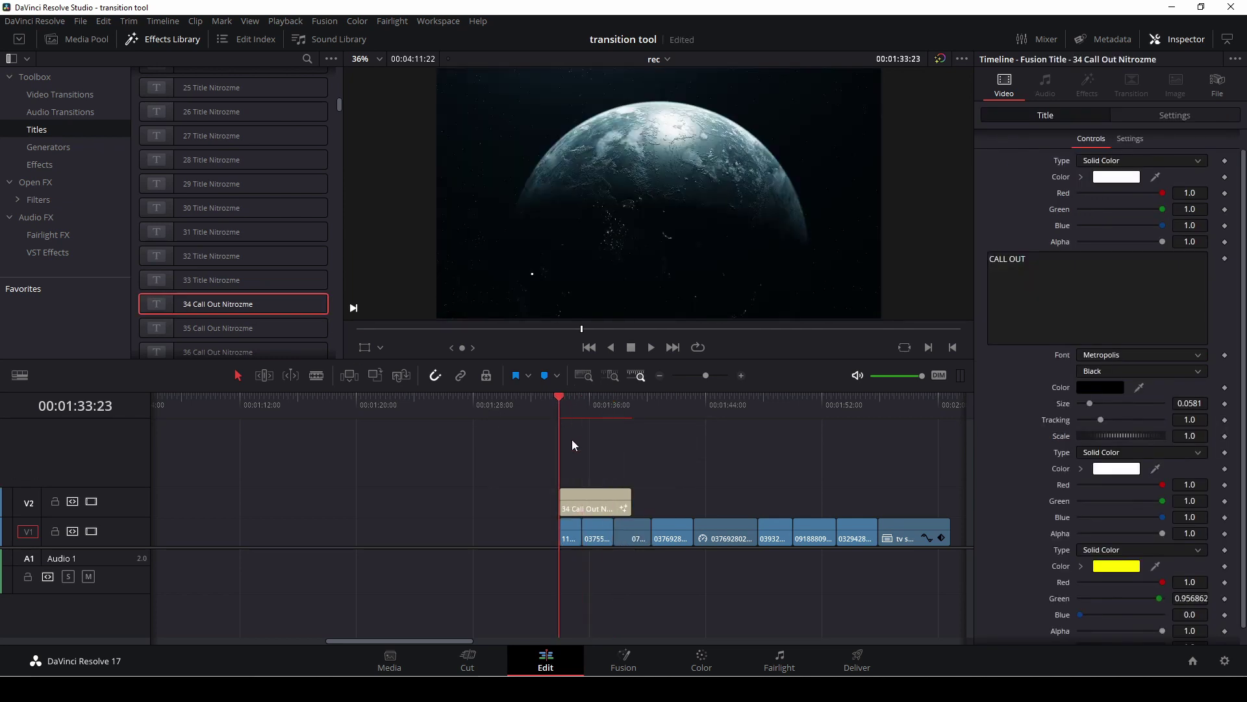
click(583, 404)
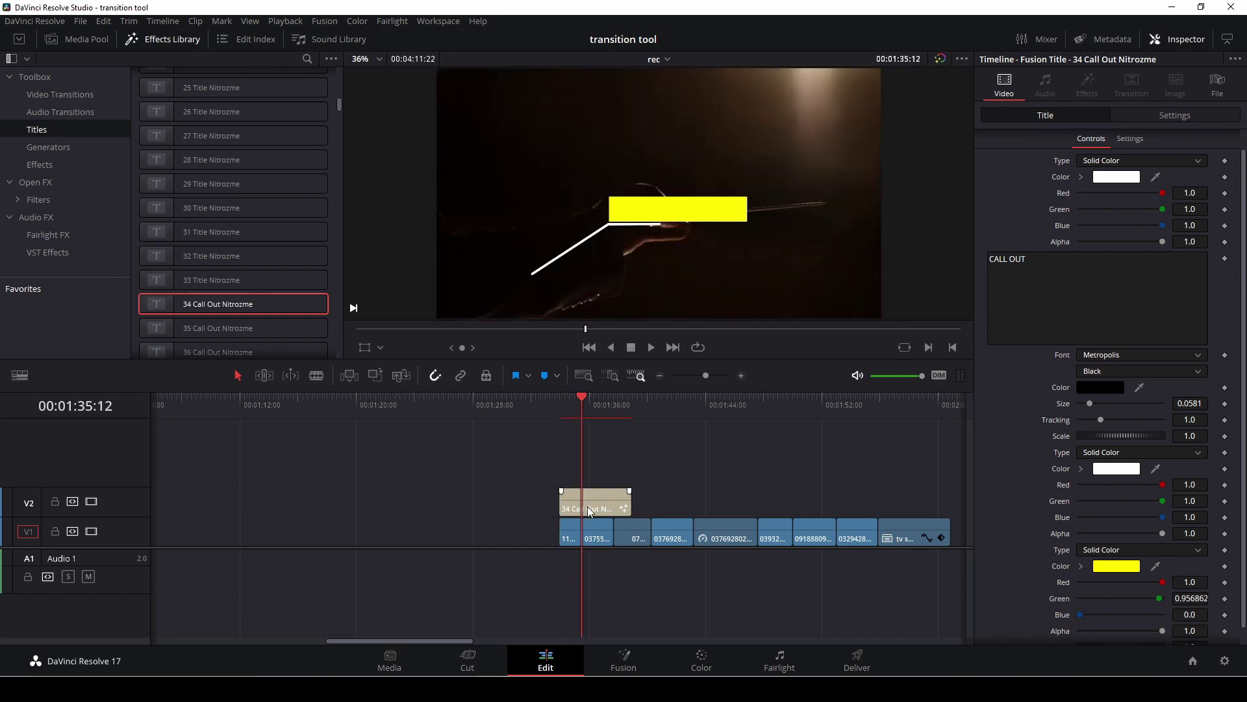
Step: Move 34 Call Out Nitrozme along V2 to start at 00:01:37:17 over the rocket launch clip and play it
drag(587, 506, 611, 508)
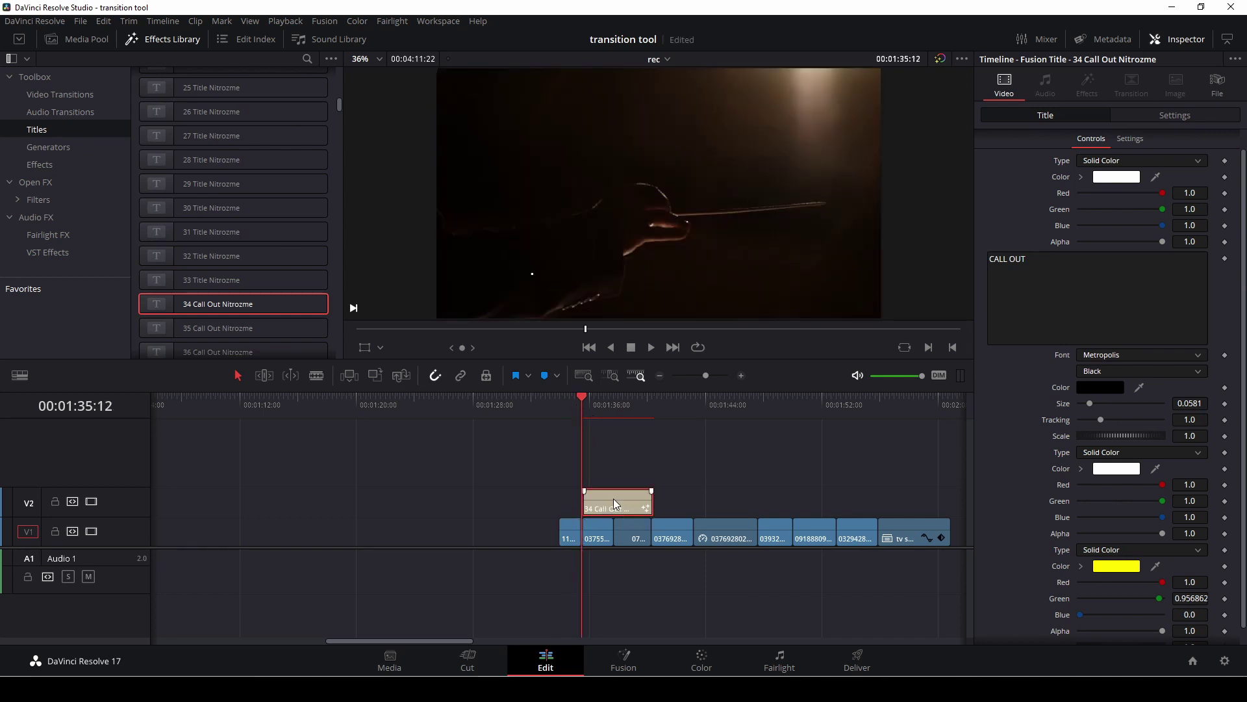
drag(583, 401, 613, 403)
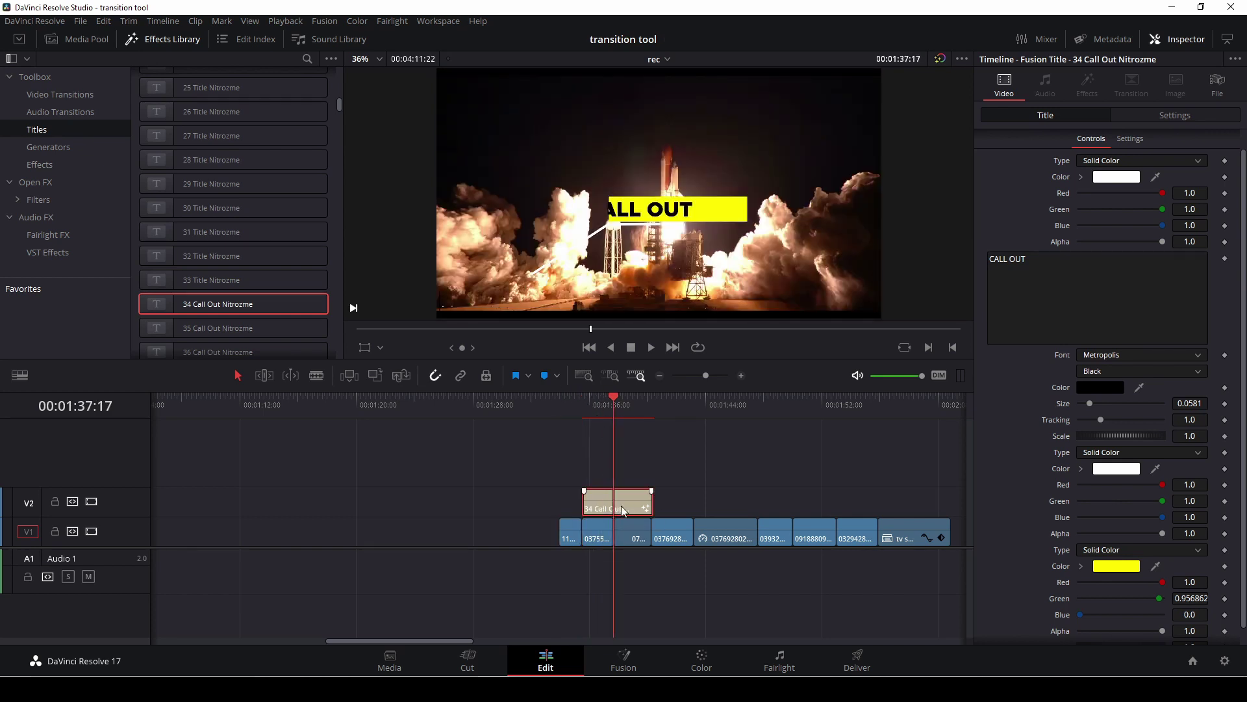
drag(621, 505, 654, 509)
key(space)
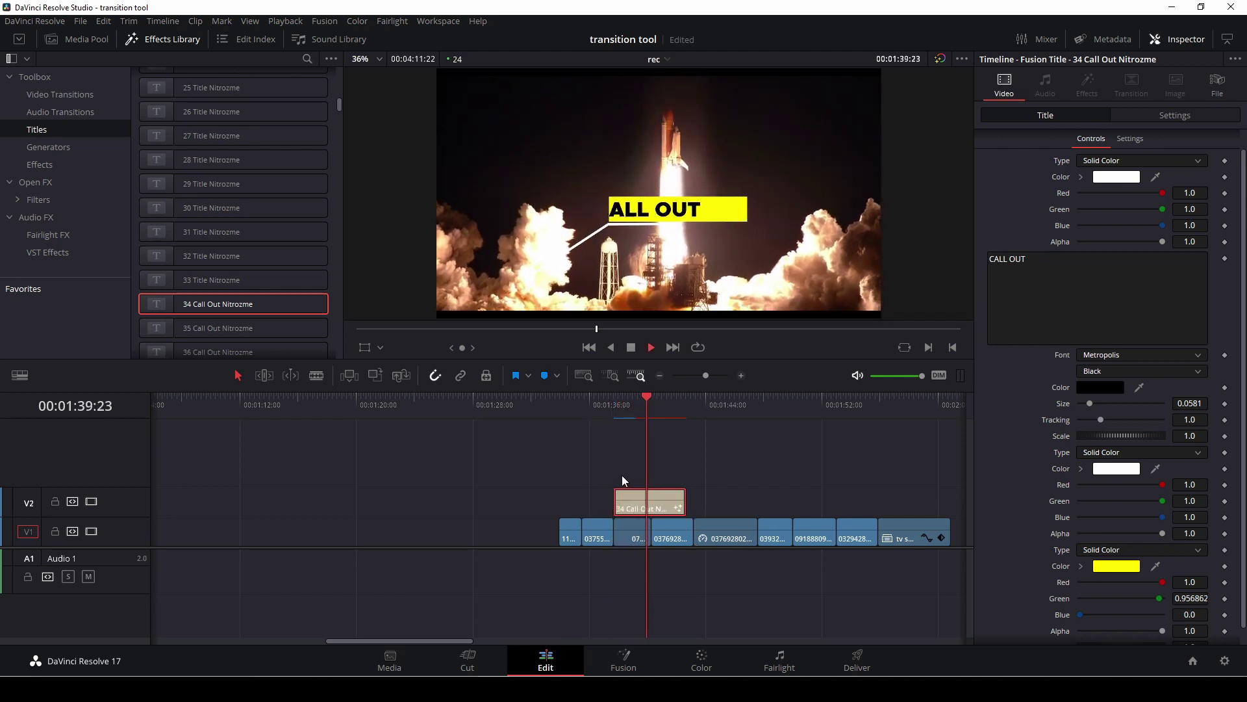
key(space)
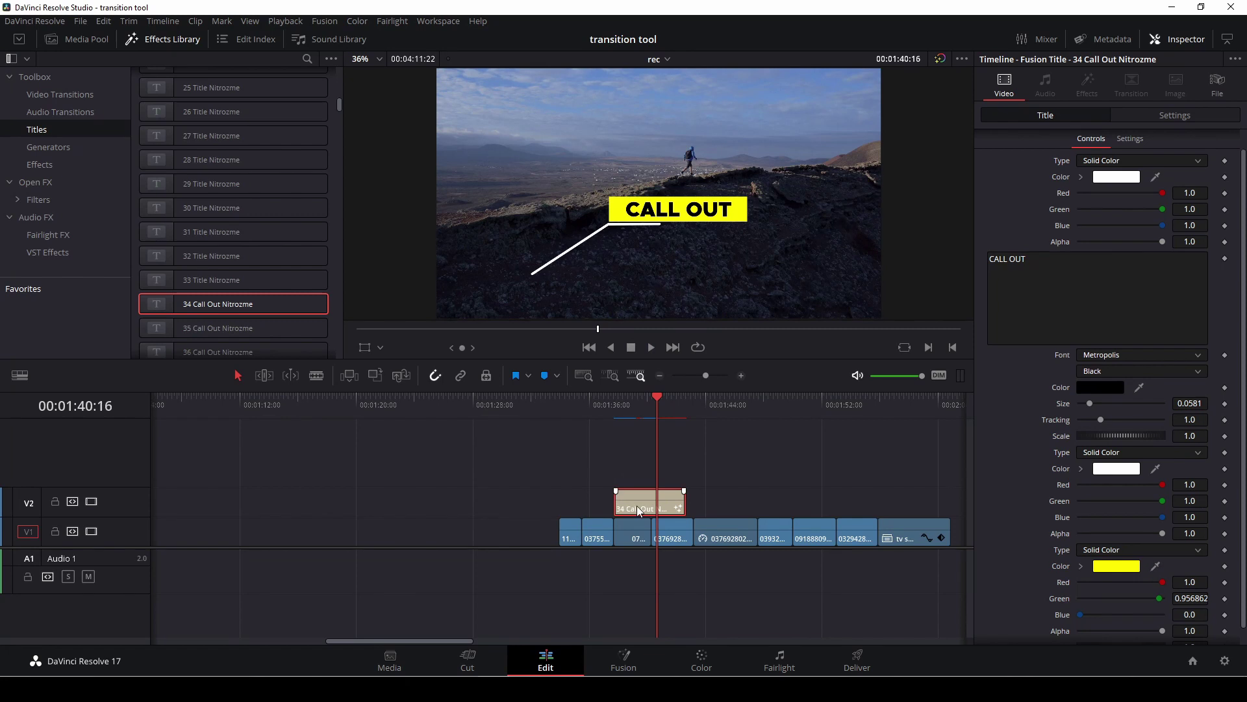
Step: Move the call out on V2 to start at 00:01:43:05 above the retimed hiker clip and preview it up to 00:01:45:23
drag(639, 506, 719, 506)
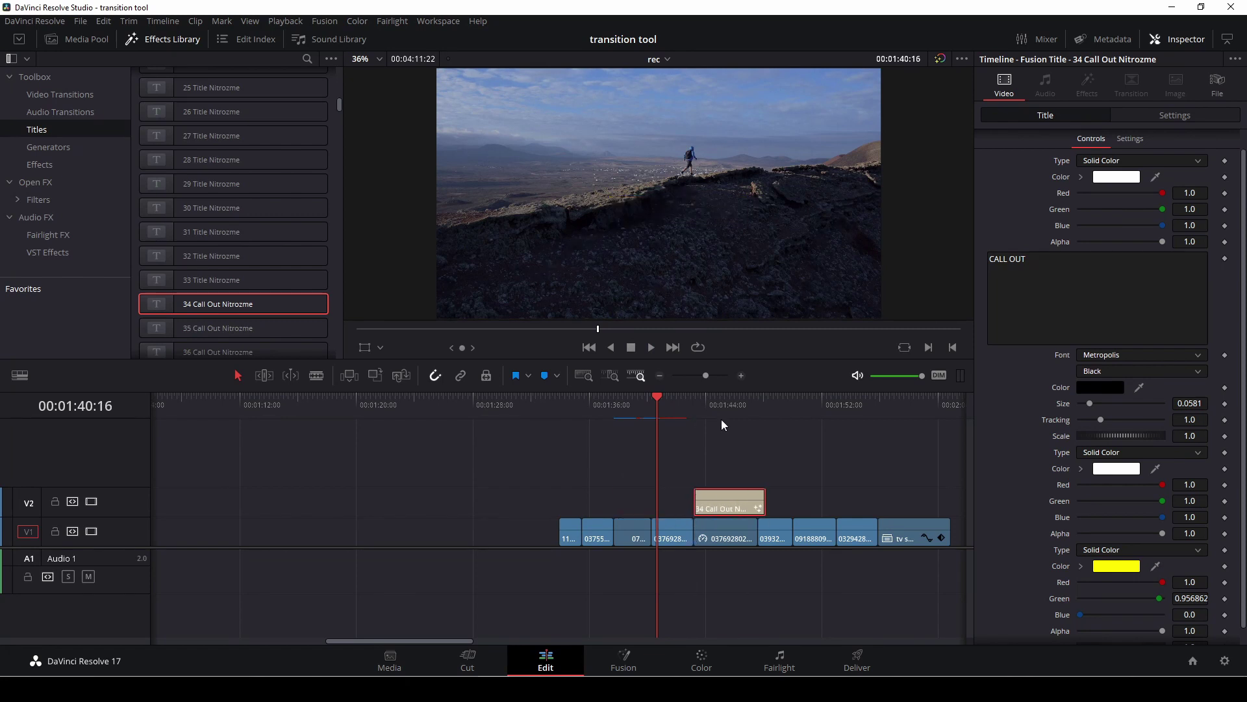
click(687, 404)
key(space)
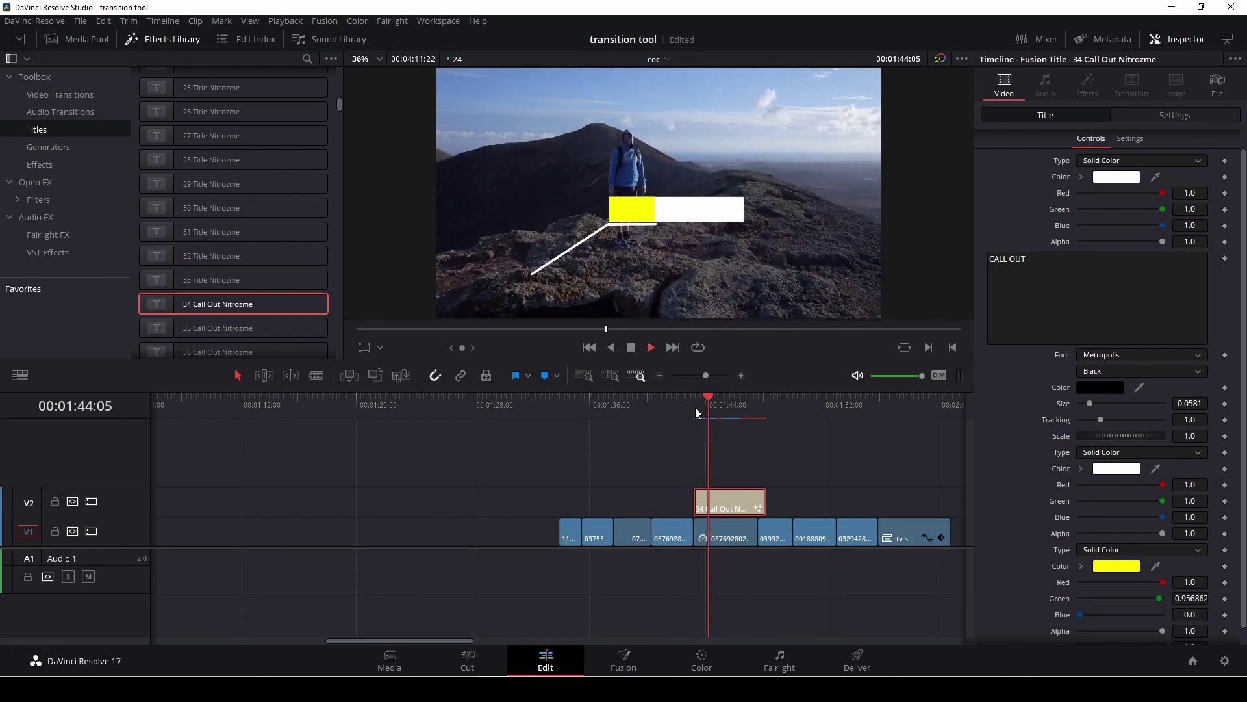
key(space)
click(694, 400)
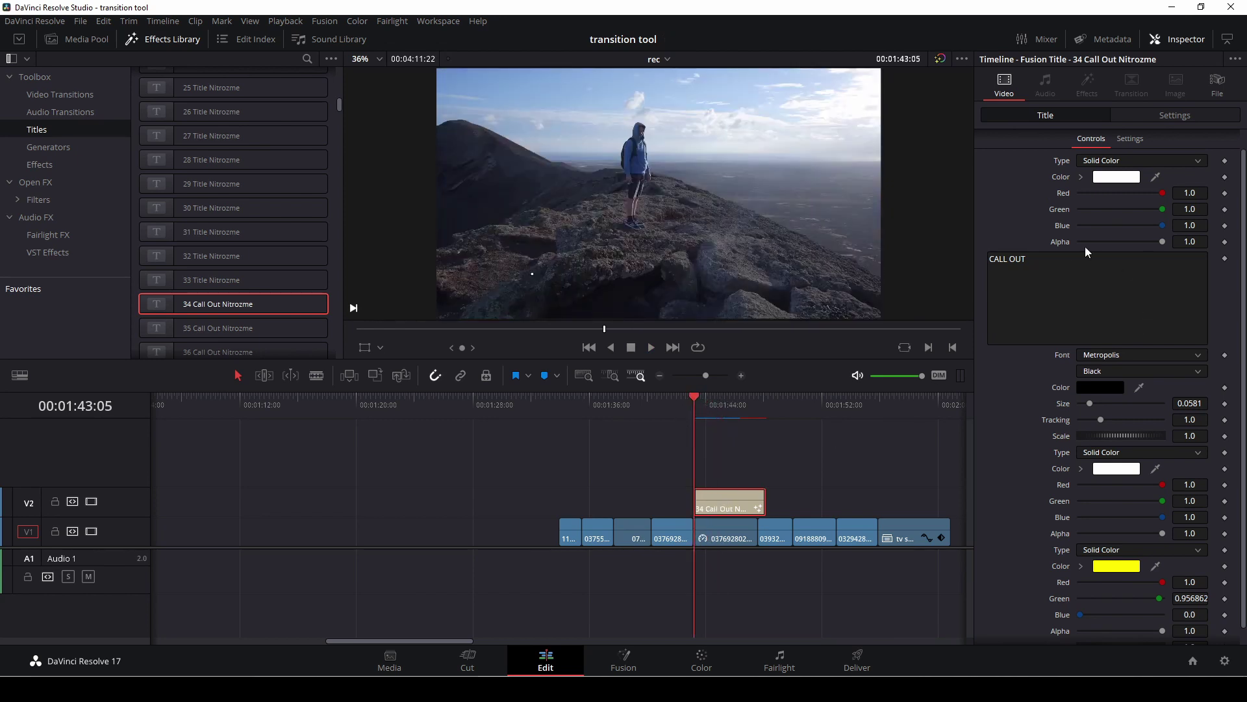
drag(696, 397, 734, 402)
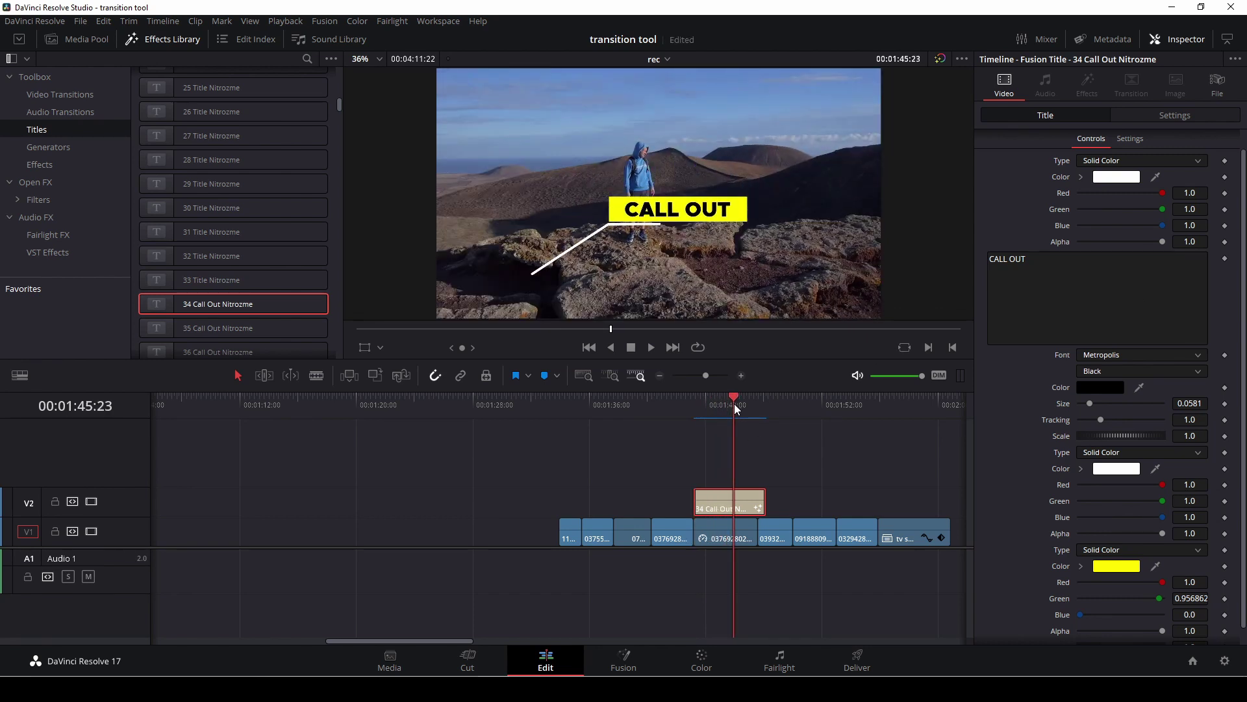
Step: At 00:01:44:02, reposition the call out with the on-screen transform to X 502.130, Y 521.766 so its line points at the hiker
click(1200, 115)
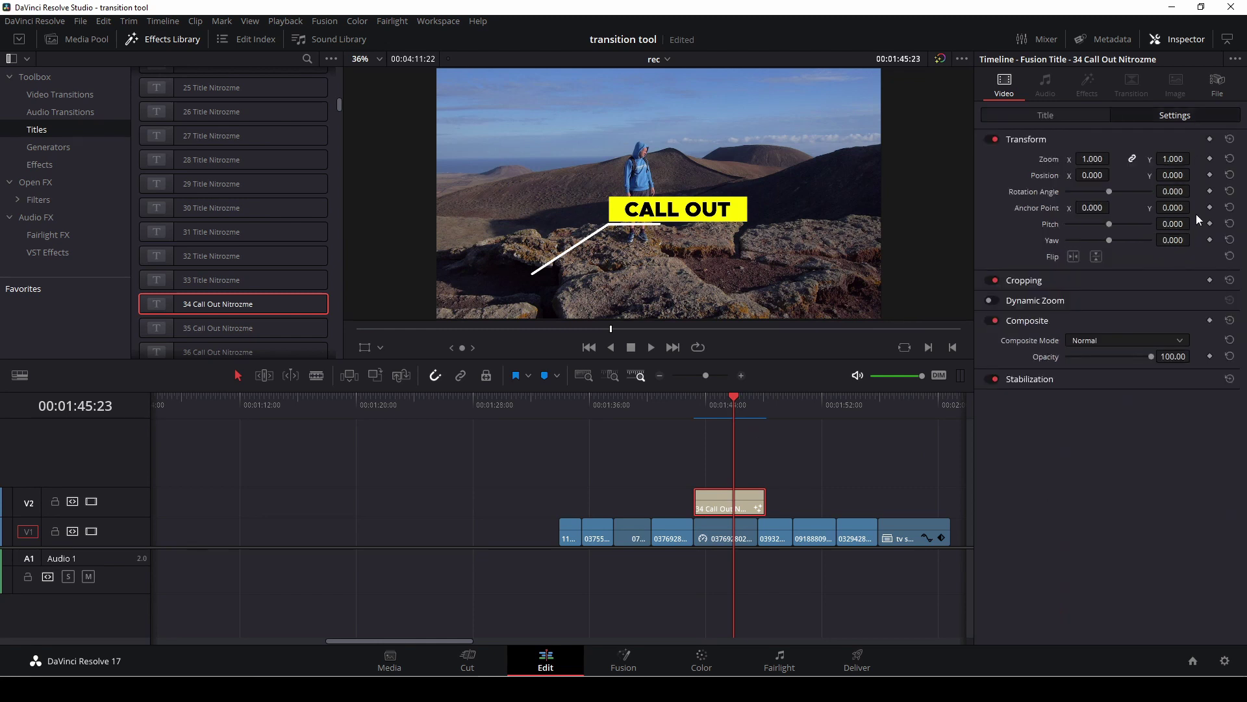
click(707, 399)
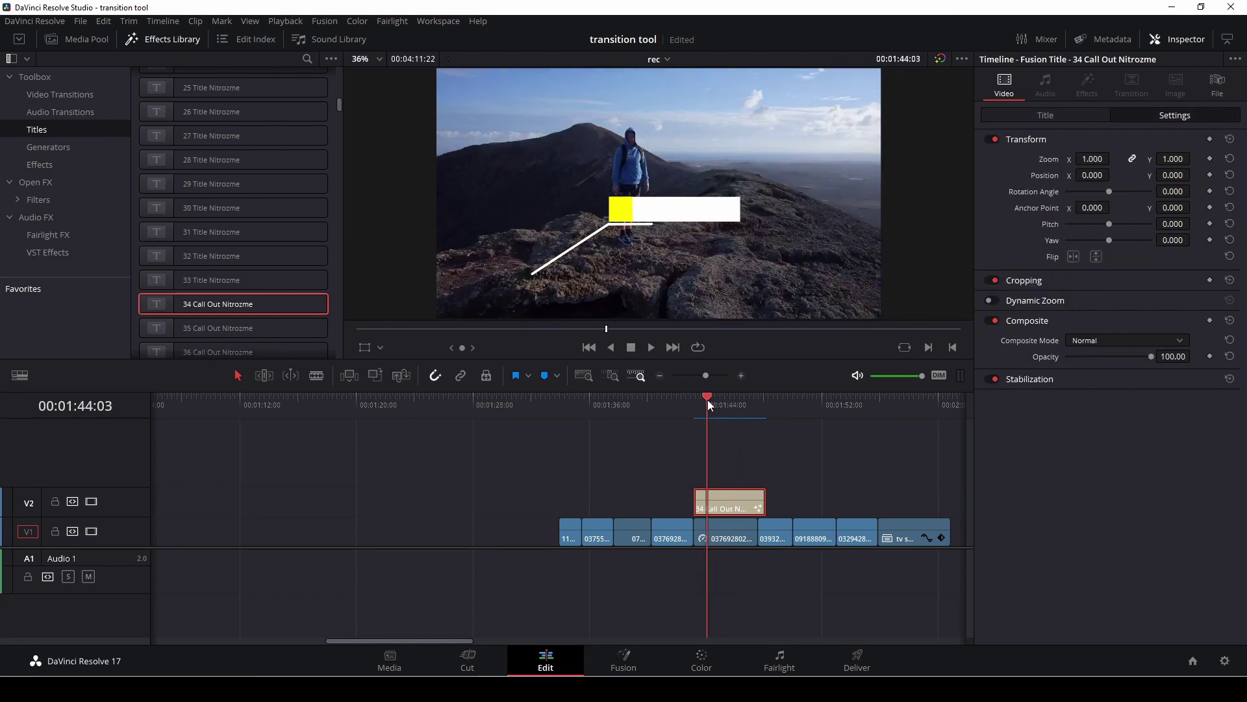
click(364, 348)
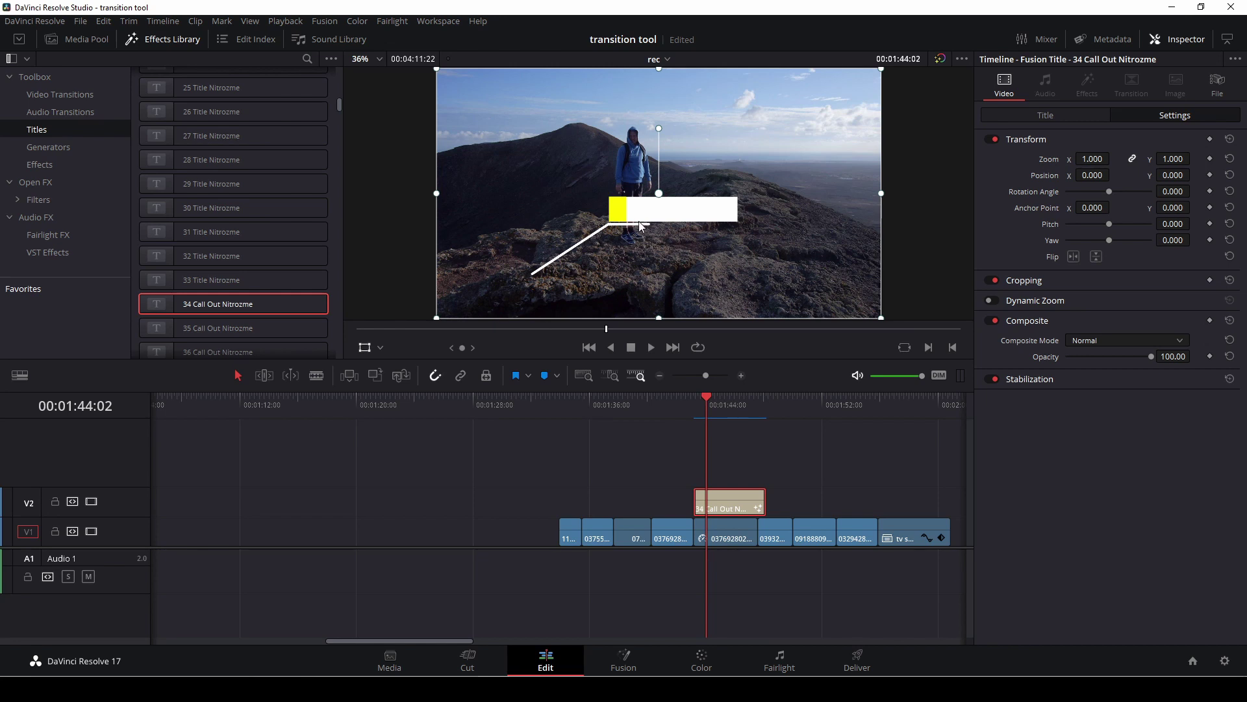
drag(642, 212, 757, 105)
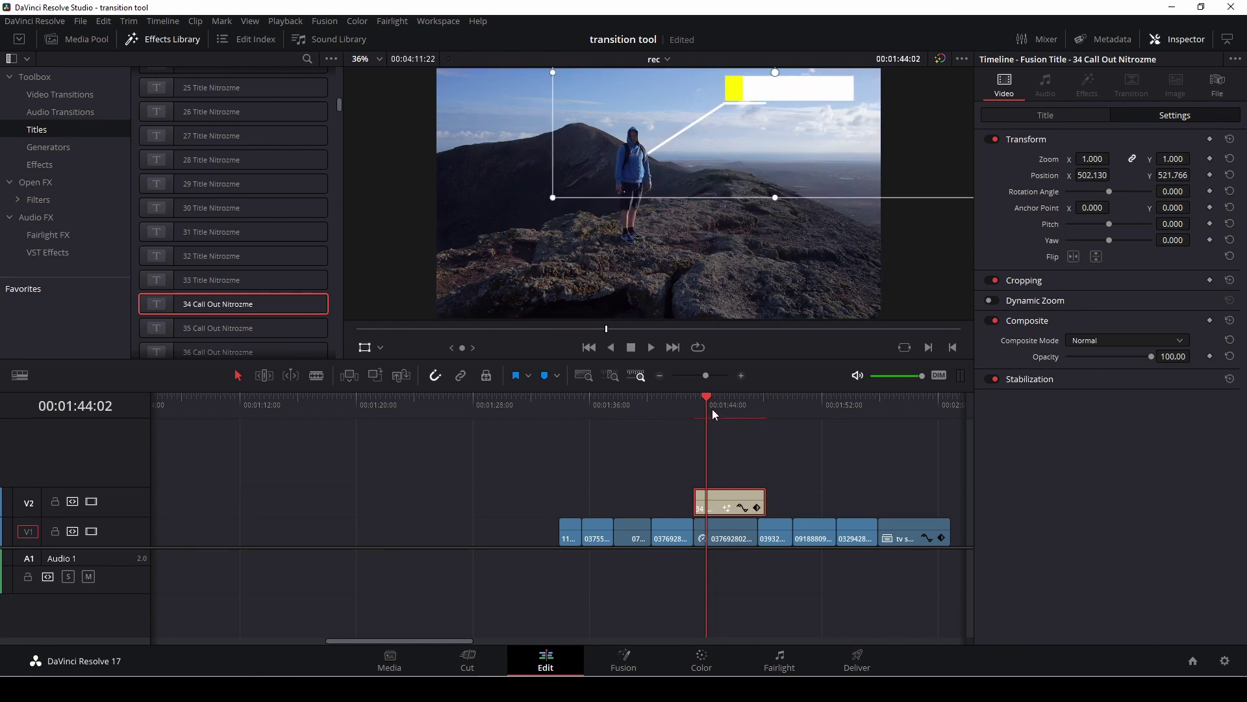
Step: Keyframe the call out's position at 00:01:43:05 and move it to X 572.260, Y 476.883 at 00:01:46:06 to follow the hiker
drag(704, 398, 694, 397)
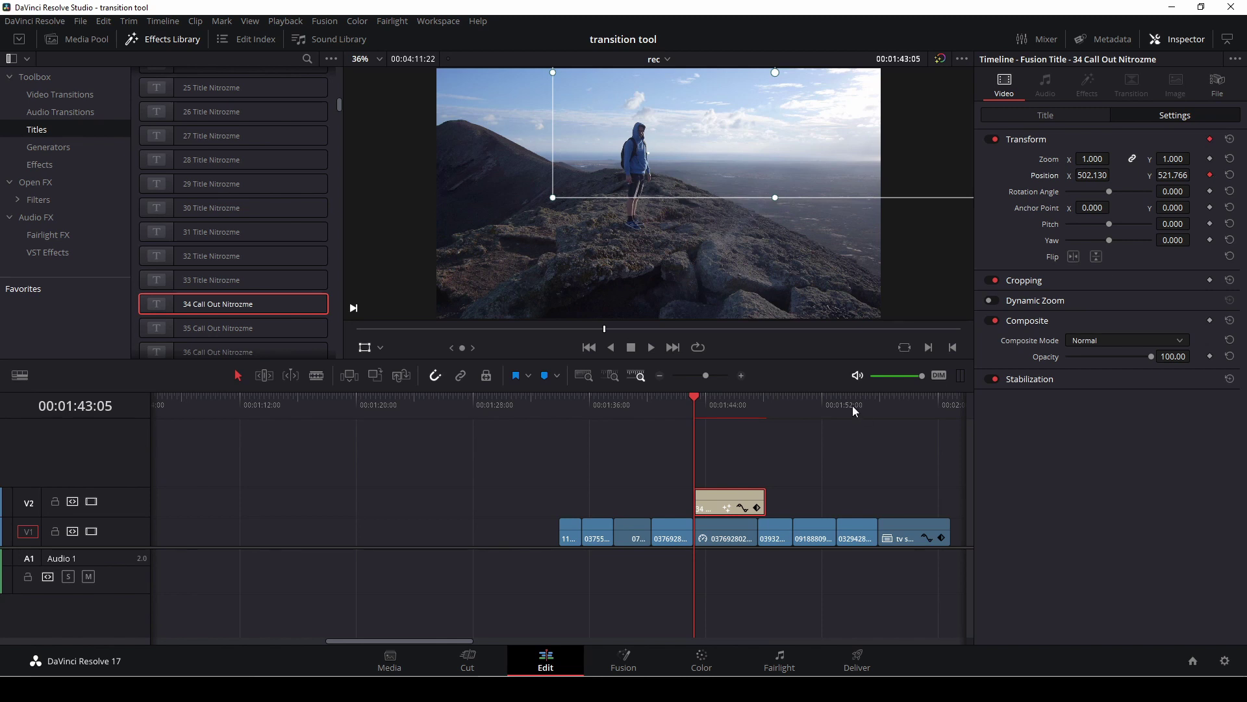
drag(693, 395, 739, 403)
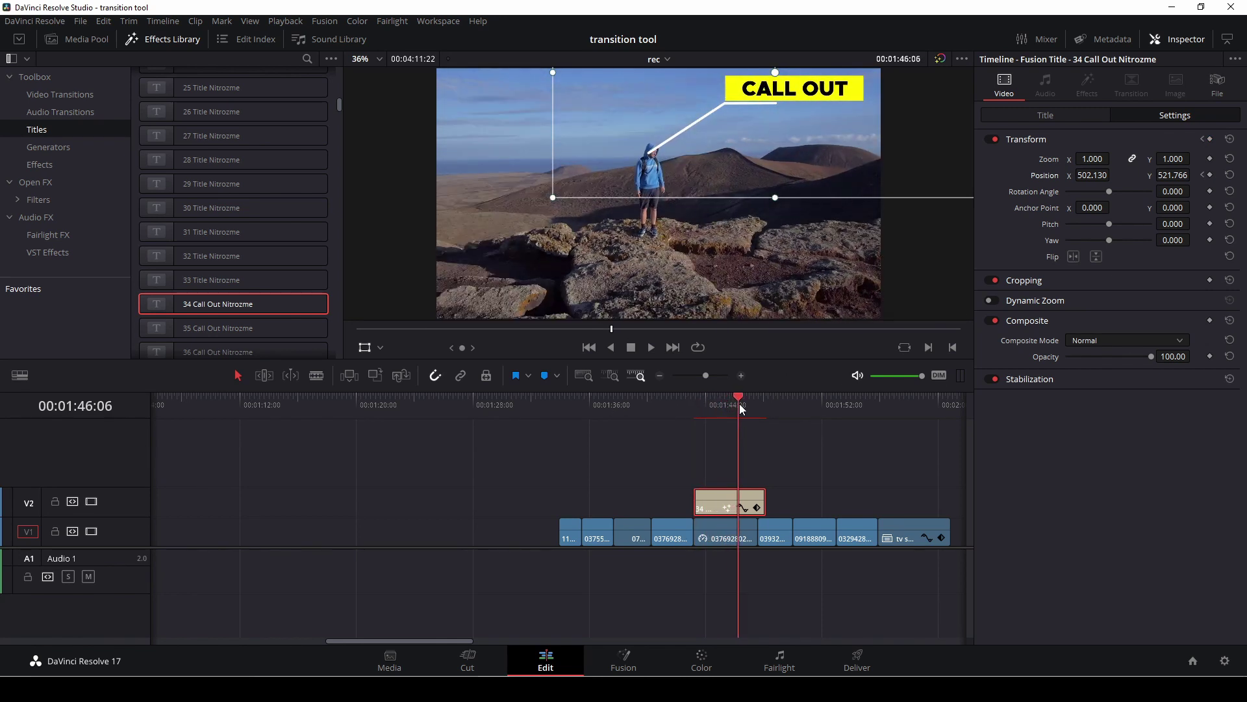
drag(692, 150, 711, 159)
click(757, 400)
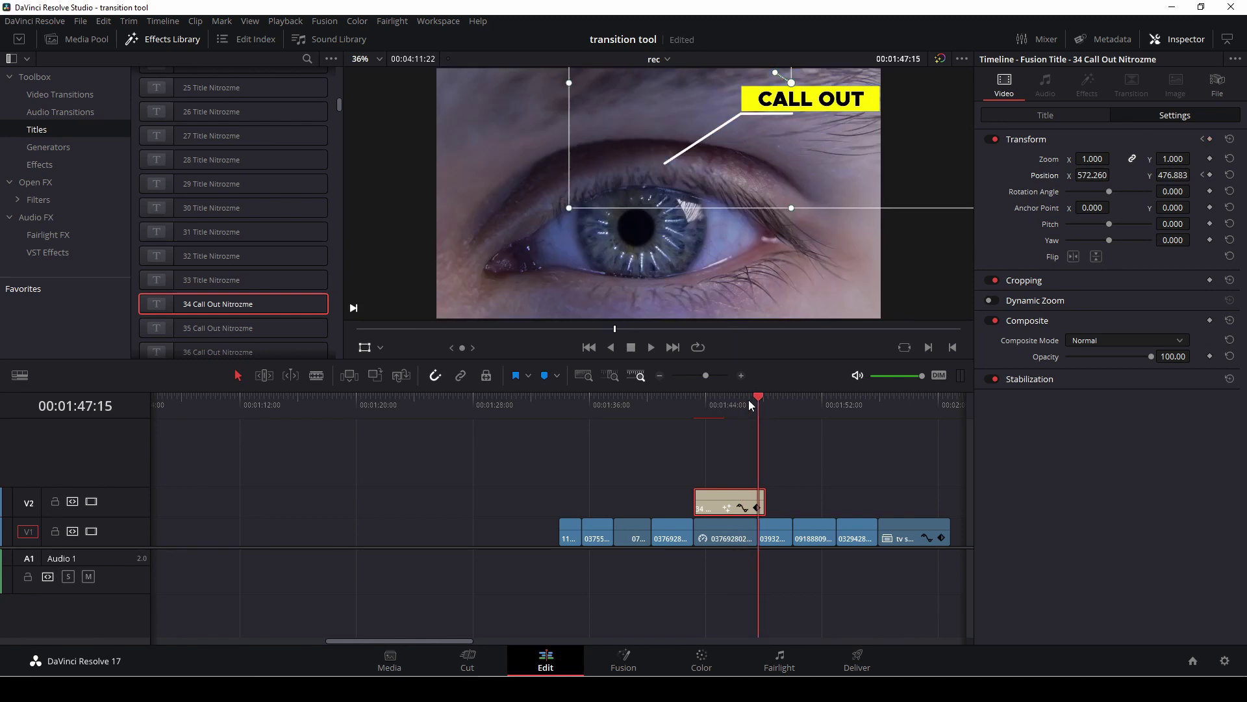
Step: Return to 00:01:43:05, hide the on-screen transform handles and play the keyframed call out
click(703, 404)
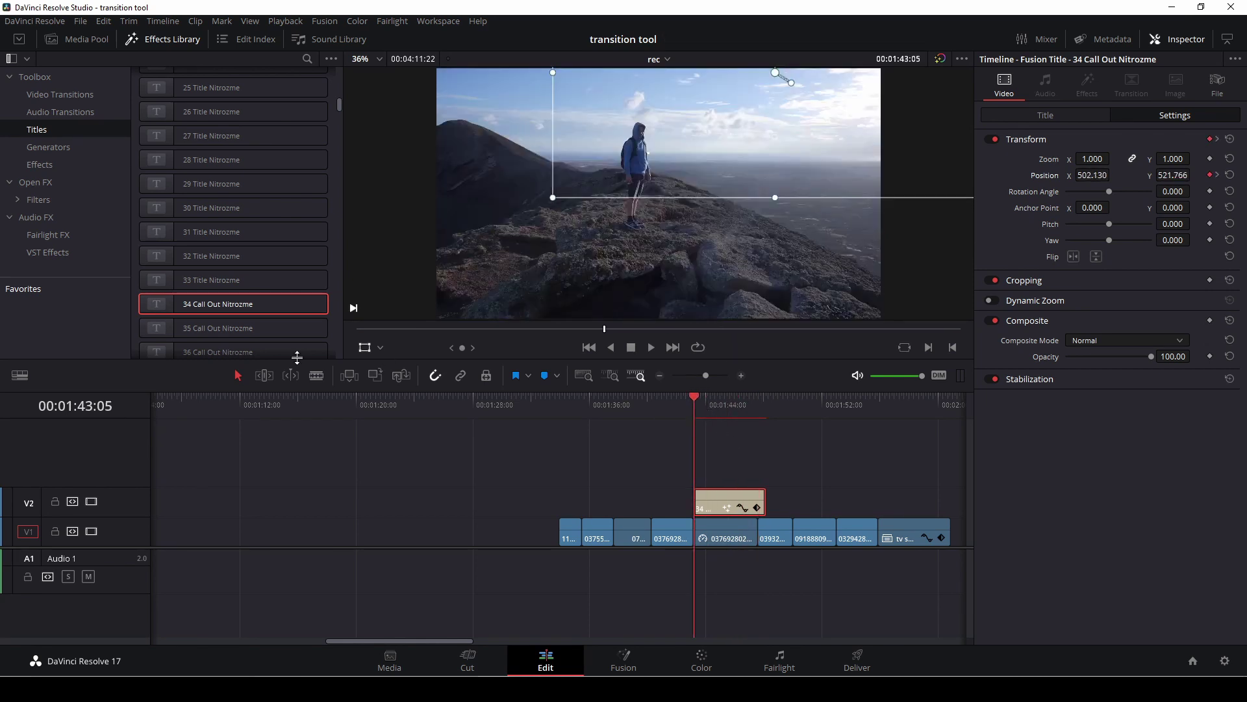
click(363, 353)
key(space)
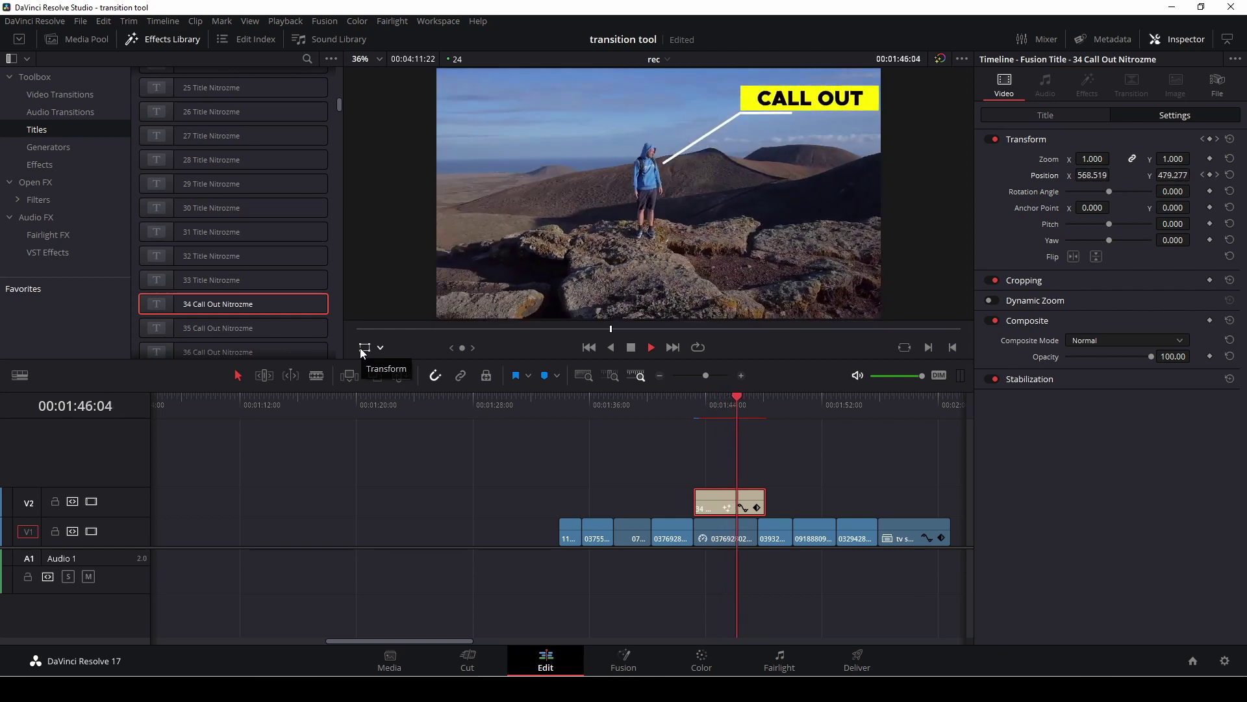
key(space)
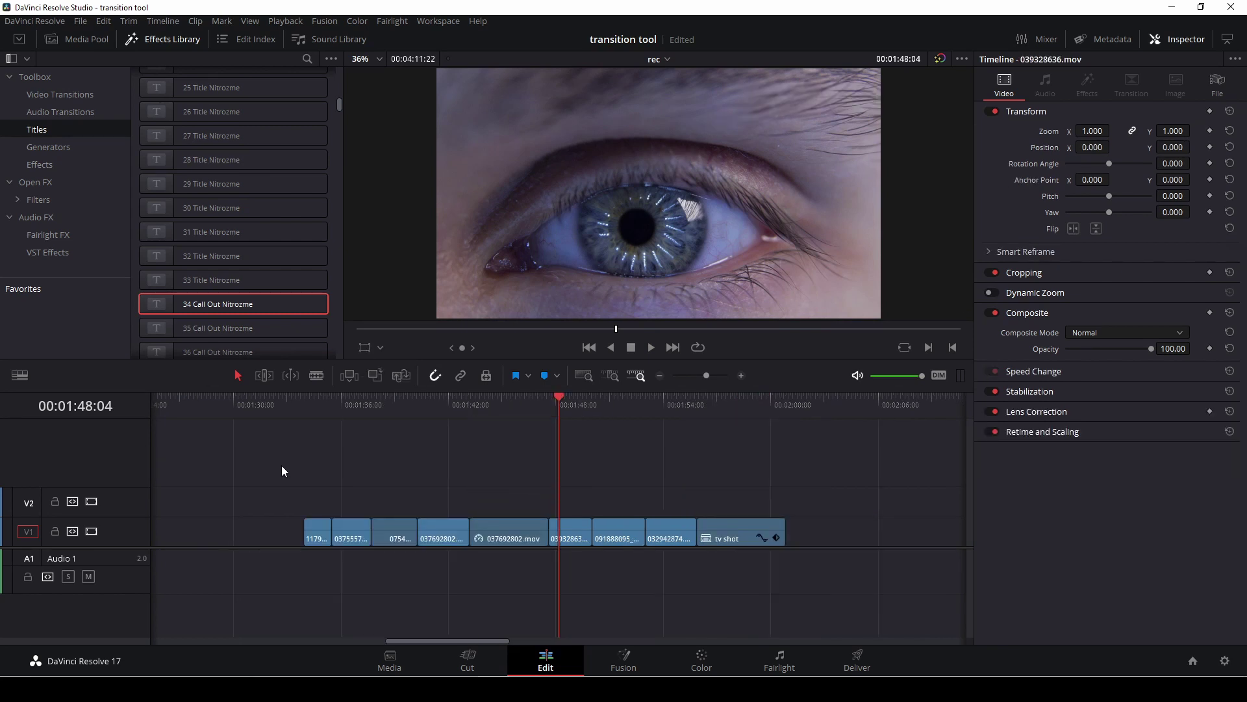
Step: Add the 02.Roll - Left Rays video transition at the cut between the two 037692802 clips on V1
click(96, 97)
scroll(282, 228, down, 2)
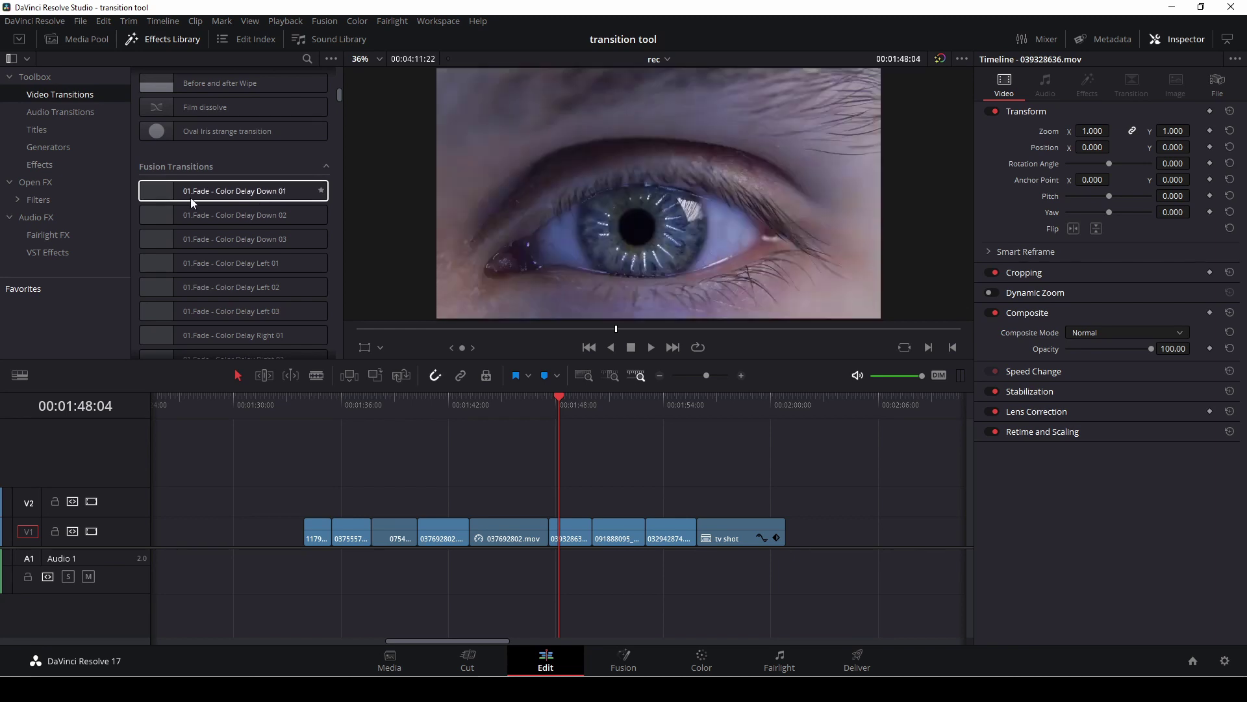
scroll(247, 300, down, 3)
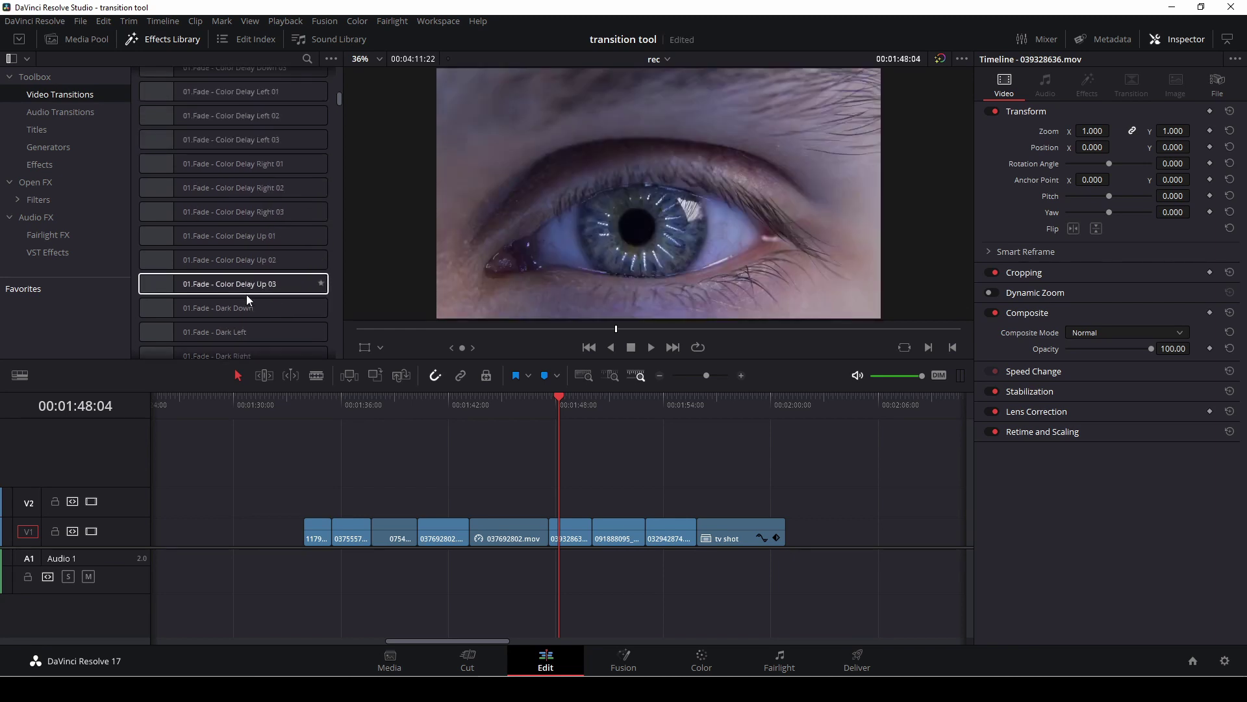
scroll(247, 294, down, 5)
click(185, 234)
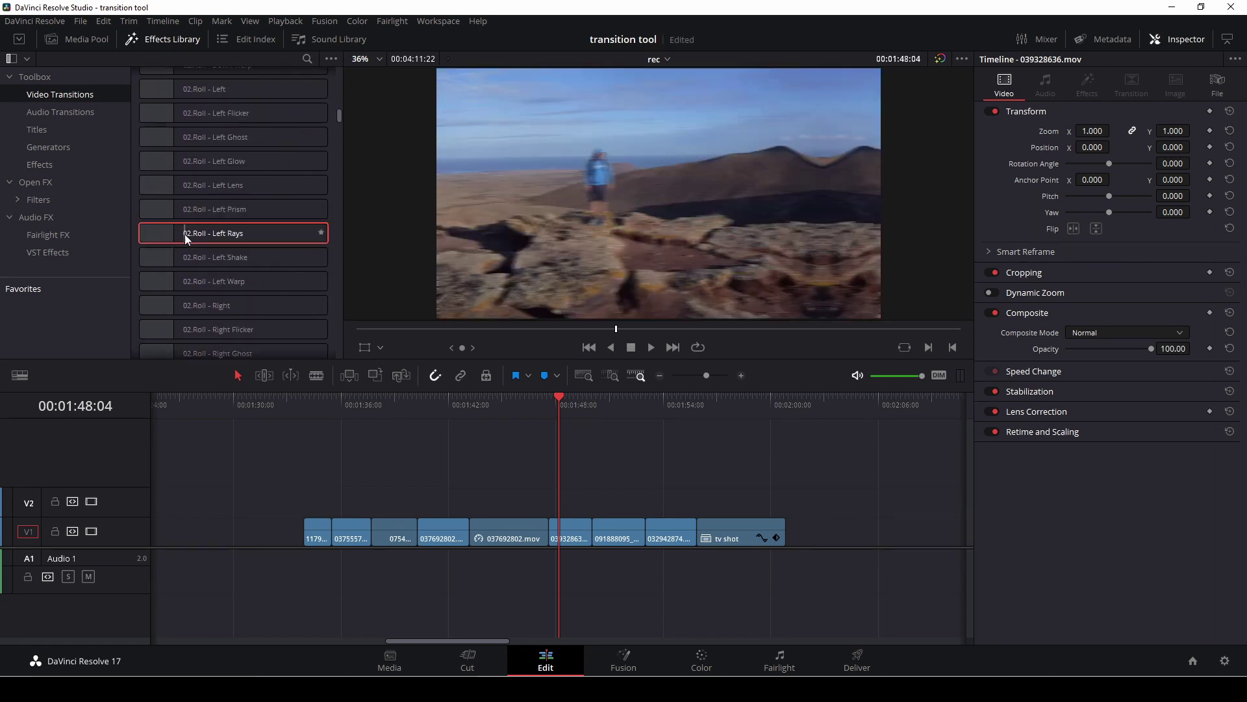
drag(185, 234, 468, 528)
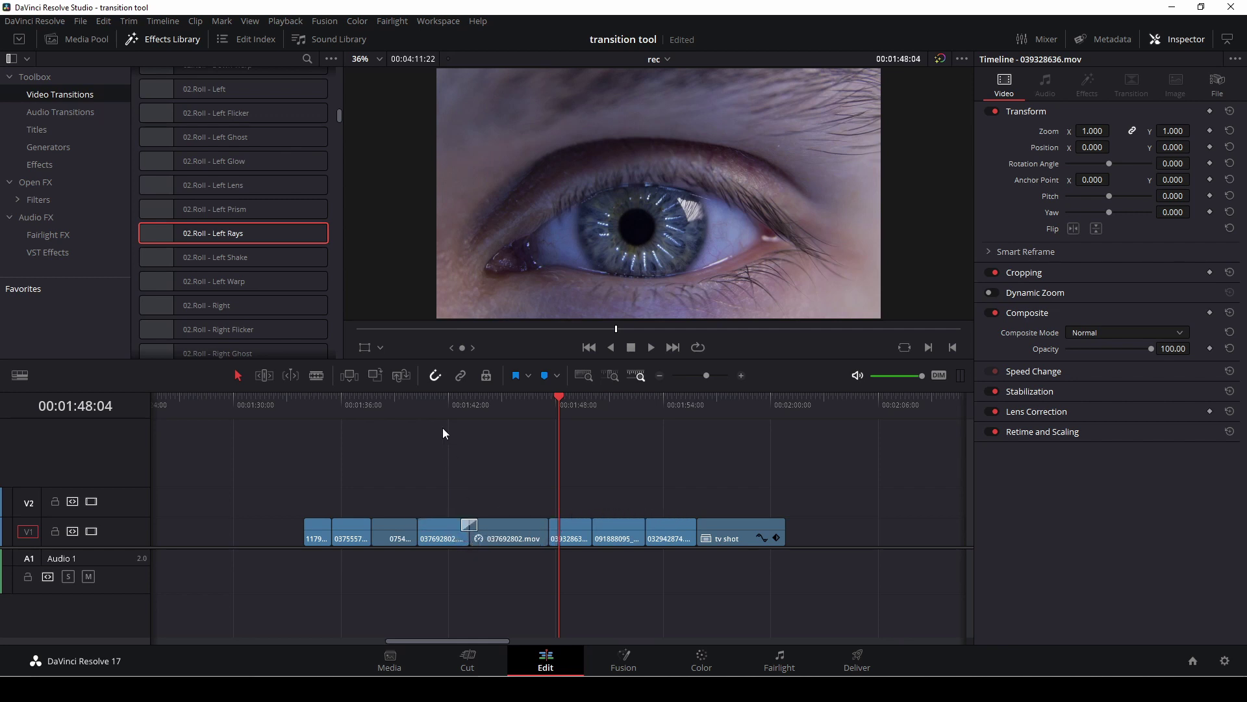
Step: Play the Left Rays transition across the cut and delete it from V1
click(446, 411)
key(space)
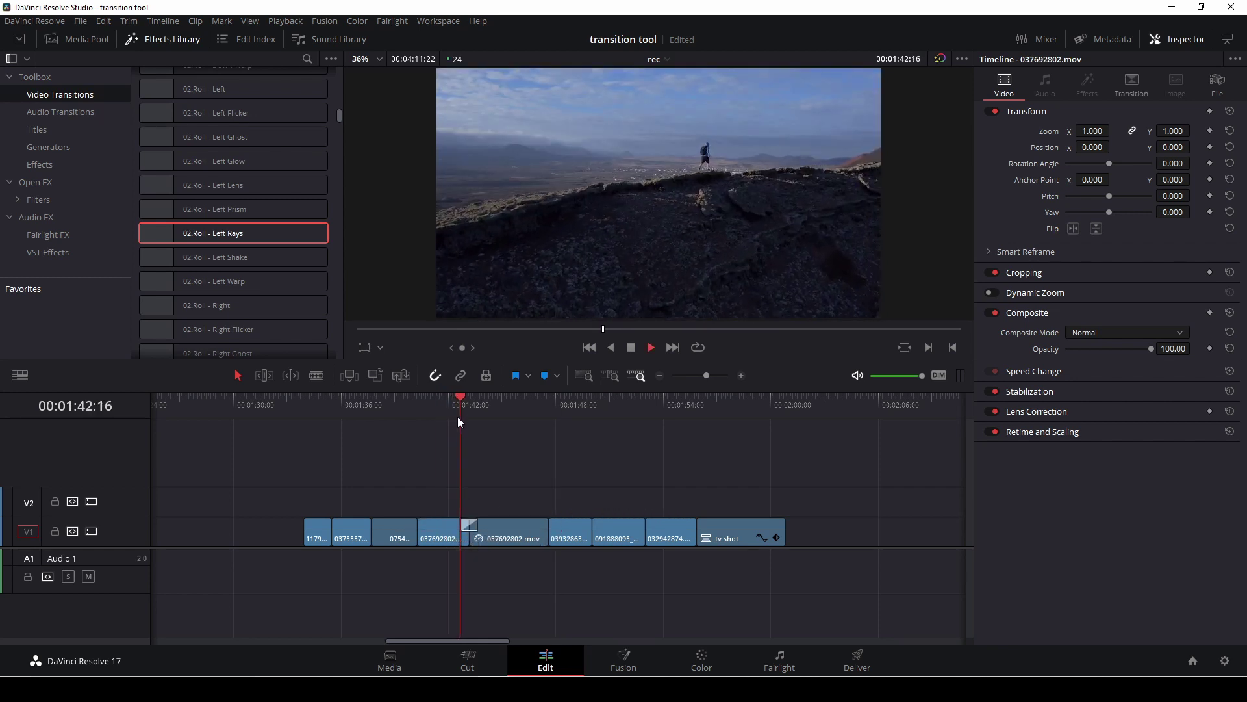
key(space)
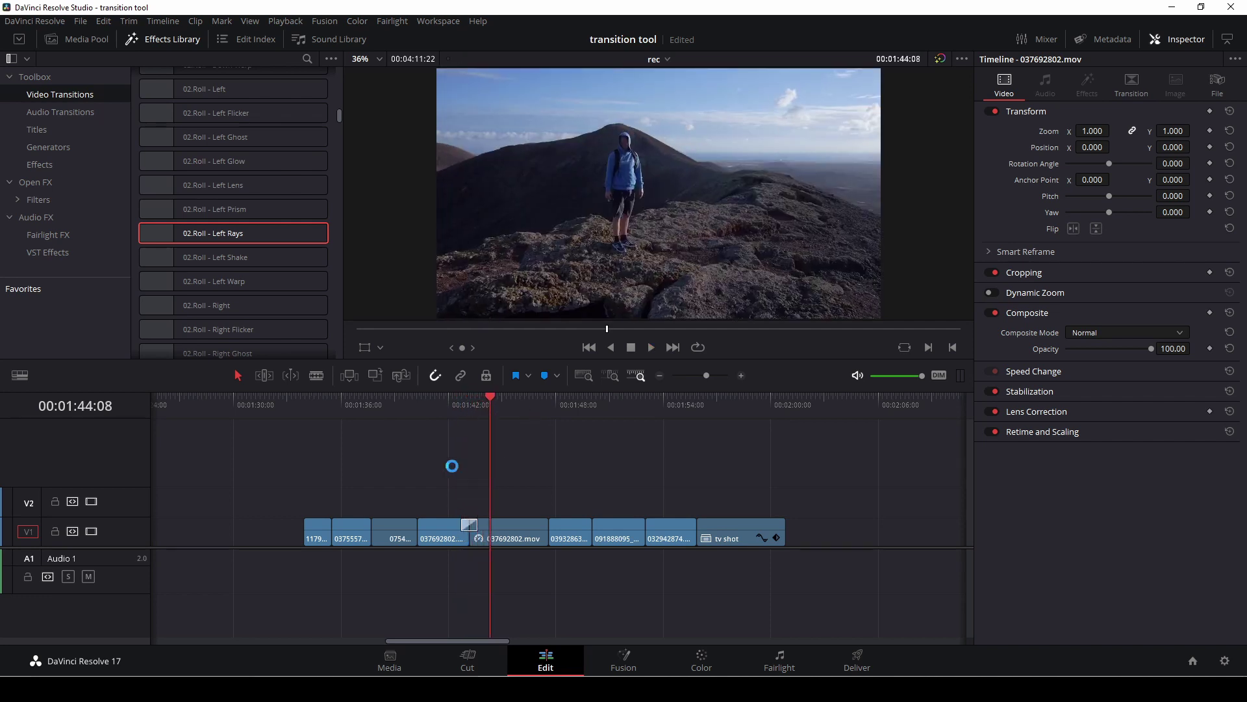
click(474, 524)
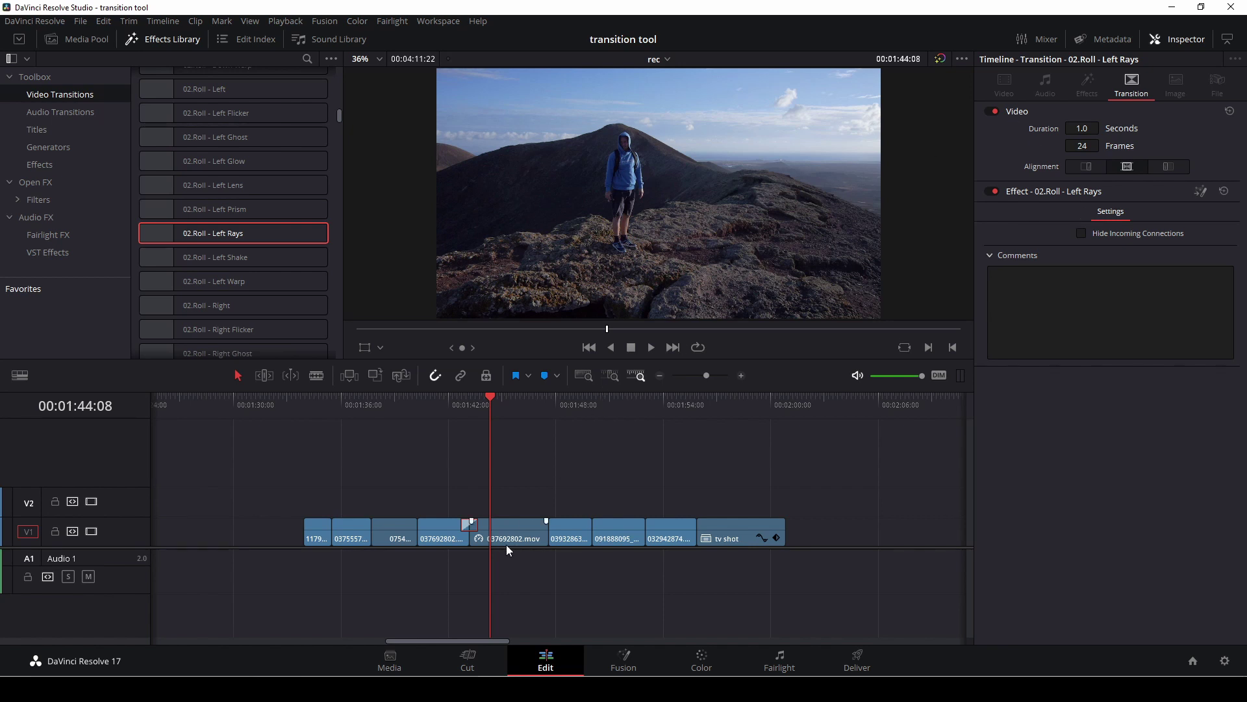
key(Delete)
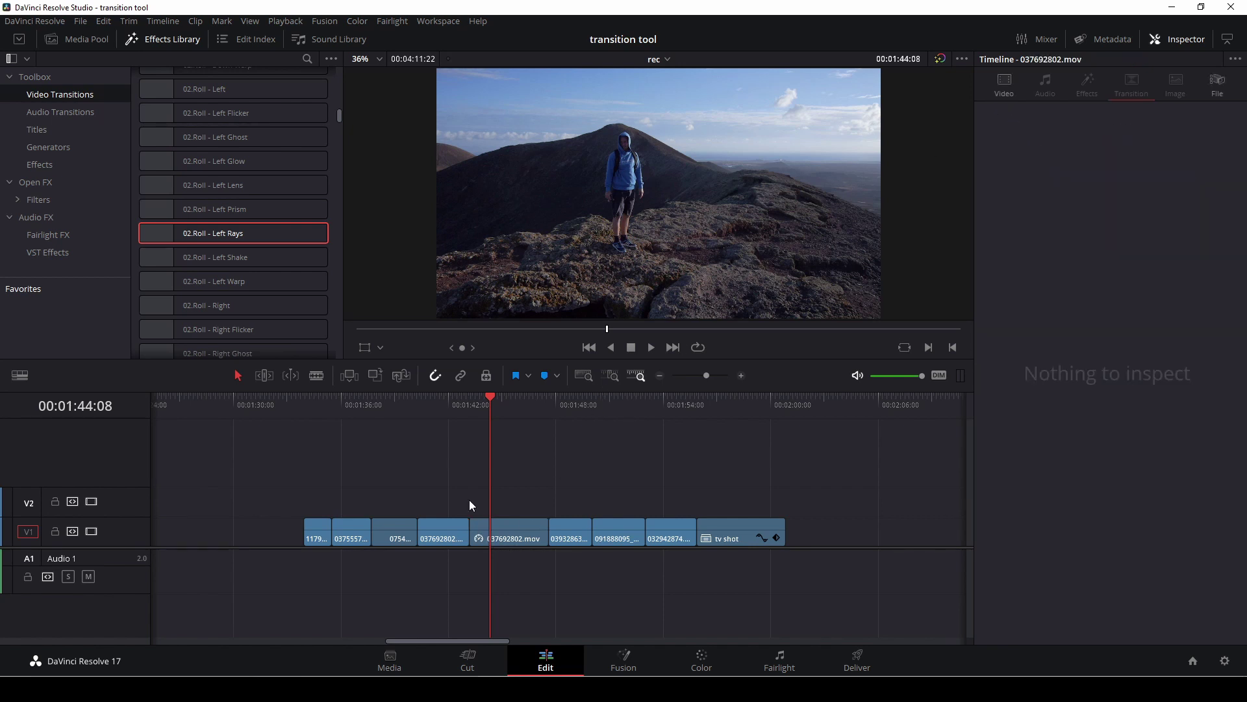
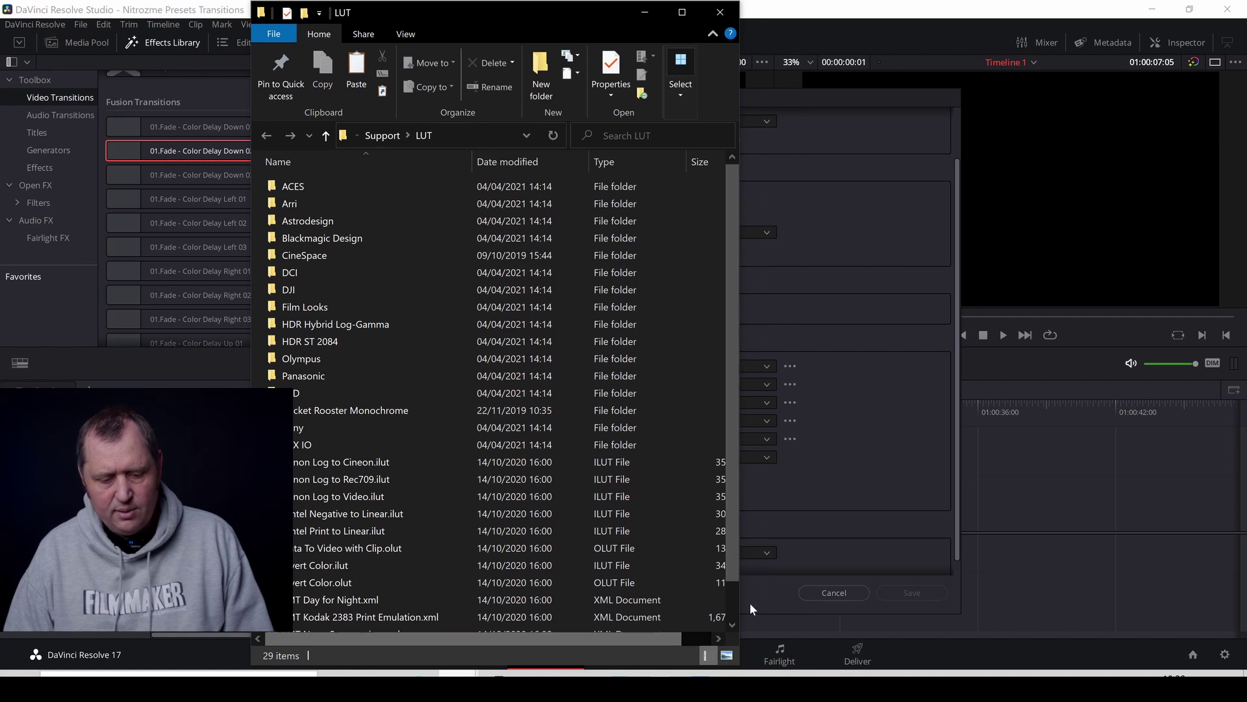
Step: Move the Nitrozme LUTs folder from Transitions Library into the Support LUT folder and update the project's lookup table lists
click(458, 683)
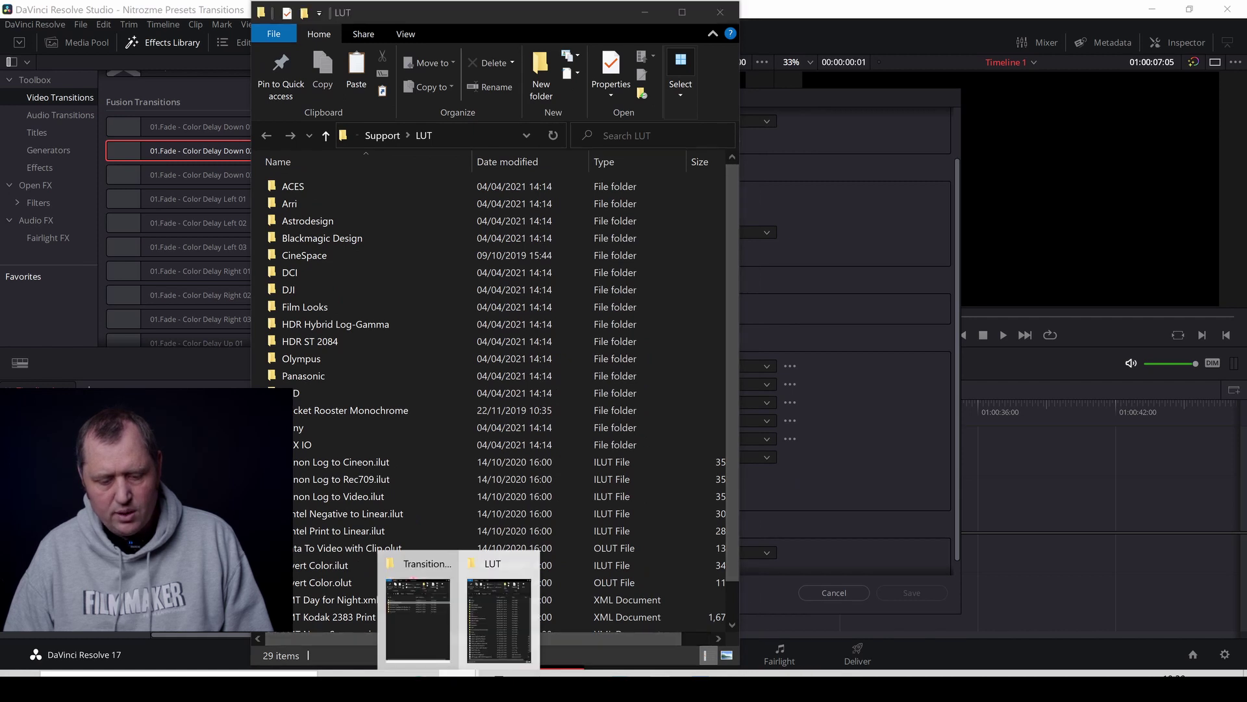
click(430, 625)
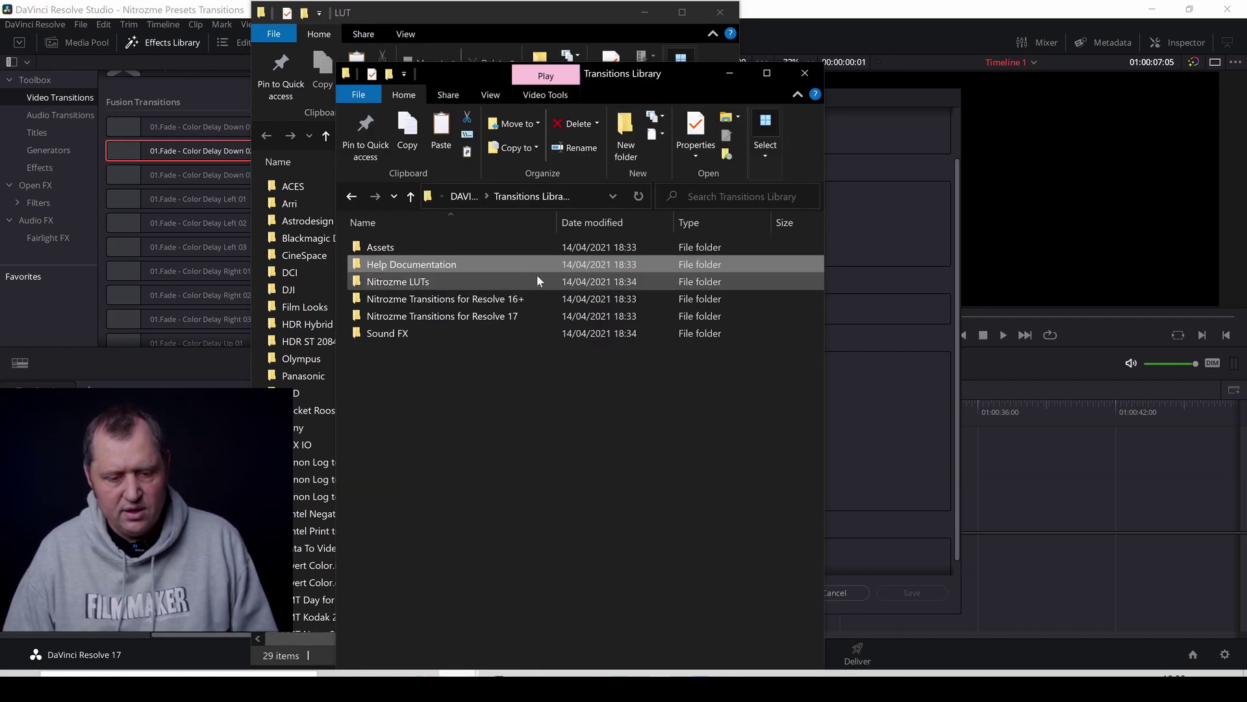
click(430, 280)
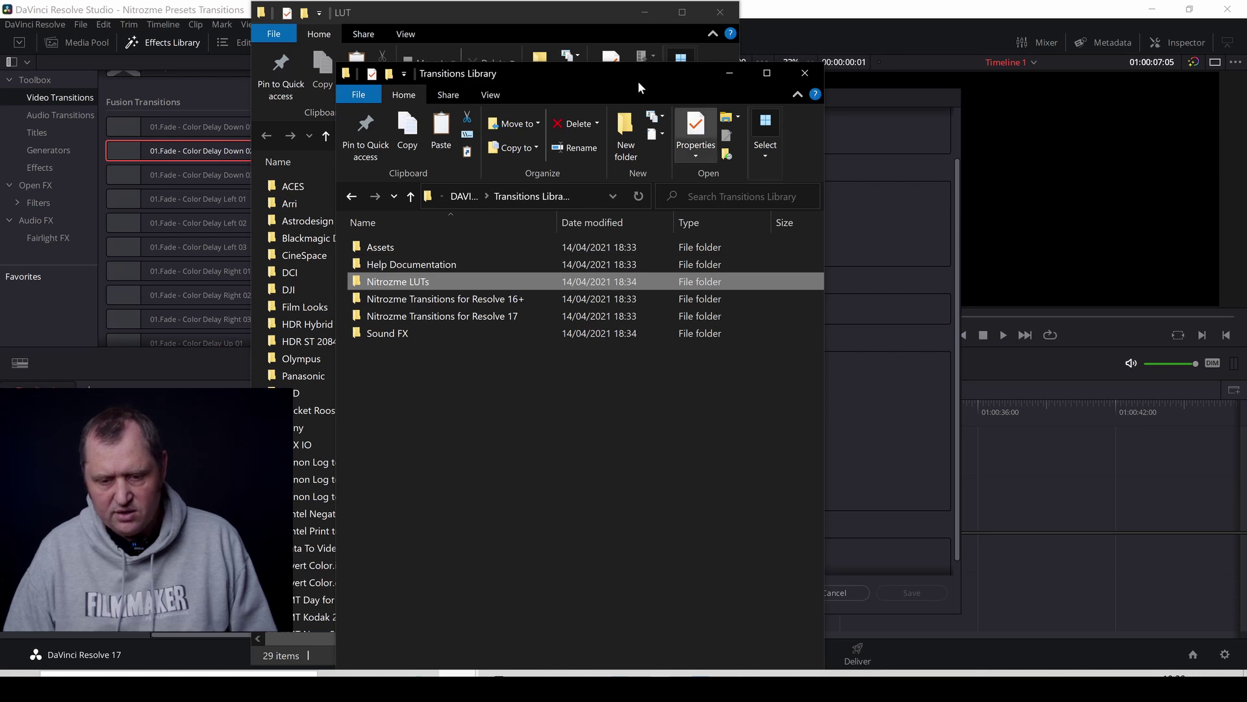
drag(632, 73, 1094, 77)
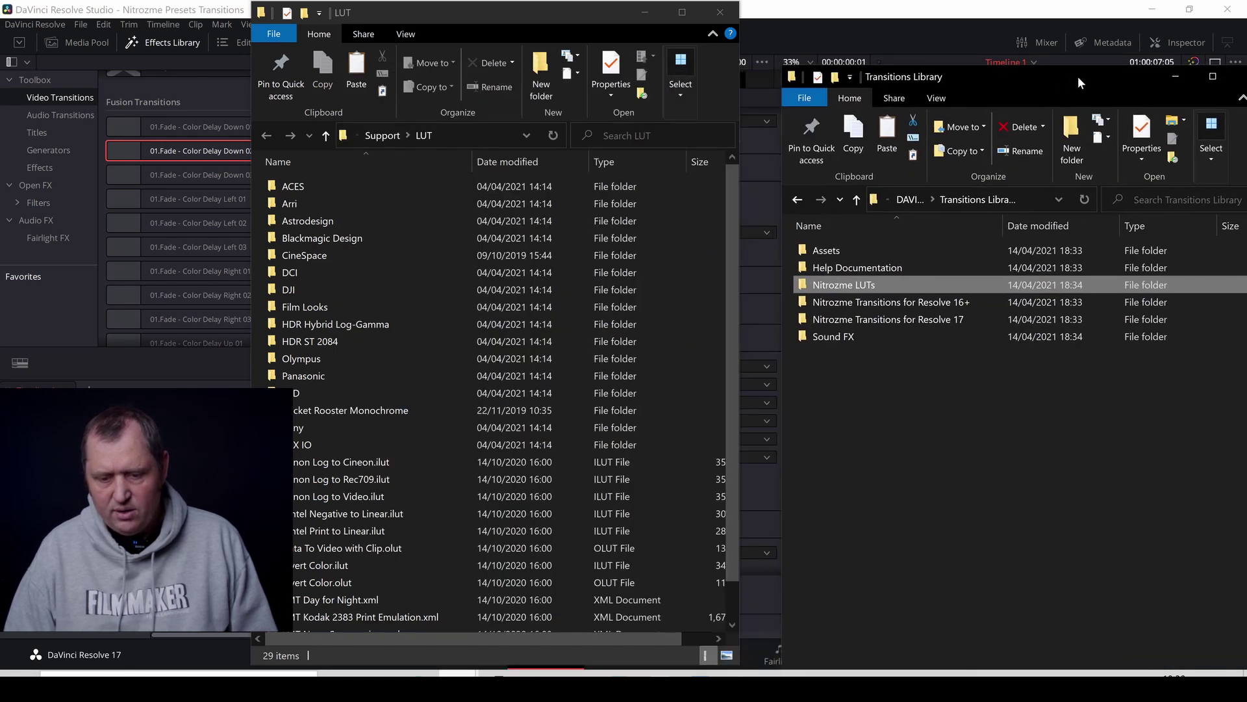
drag(768, 288, 406, 168)
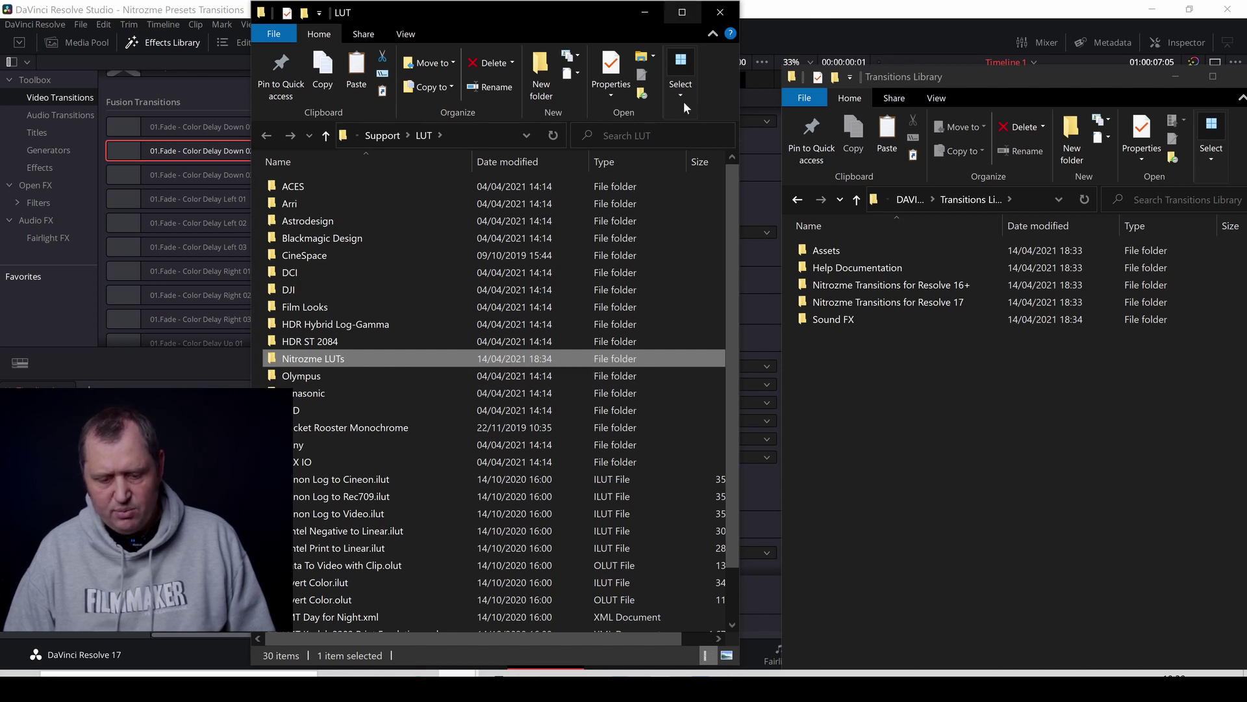
click(726, 13)
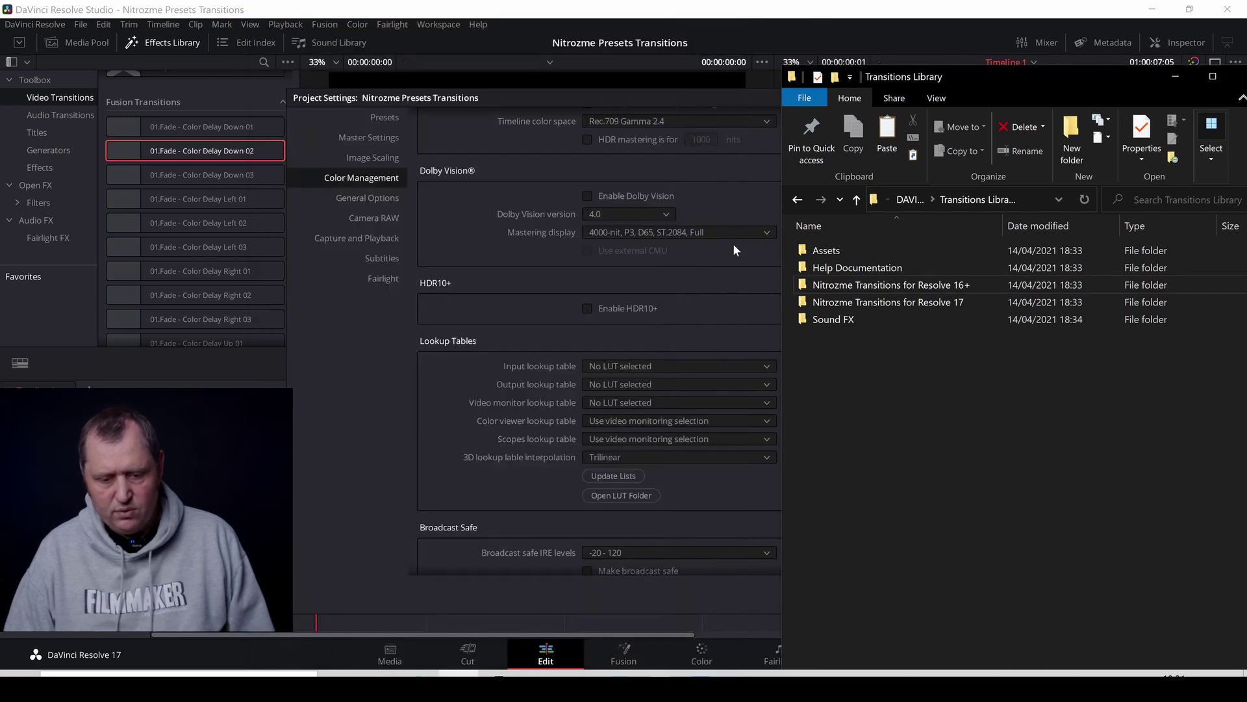
click(629, 477)
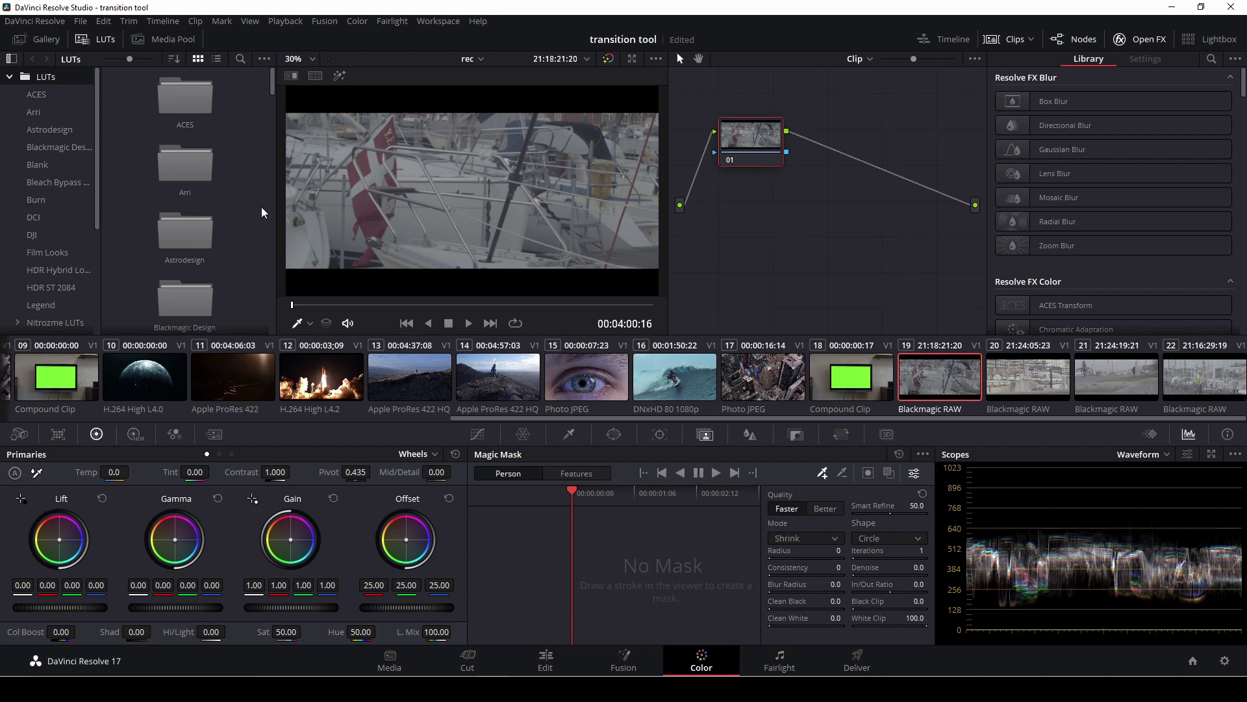
Step: Show the LUT browser and open the Nitrozme LUTs folder to list its categories
click(98, 39)
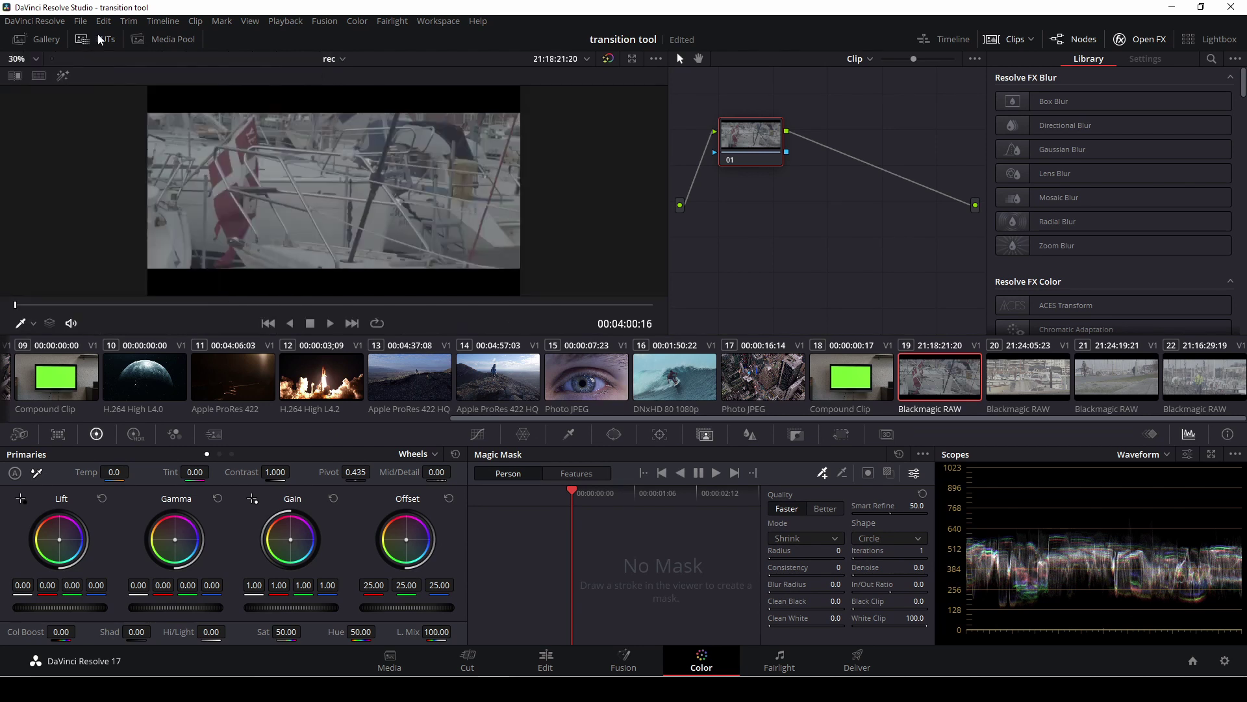
click(96, 39)
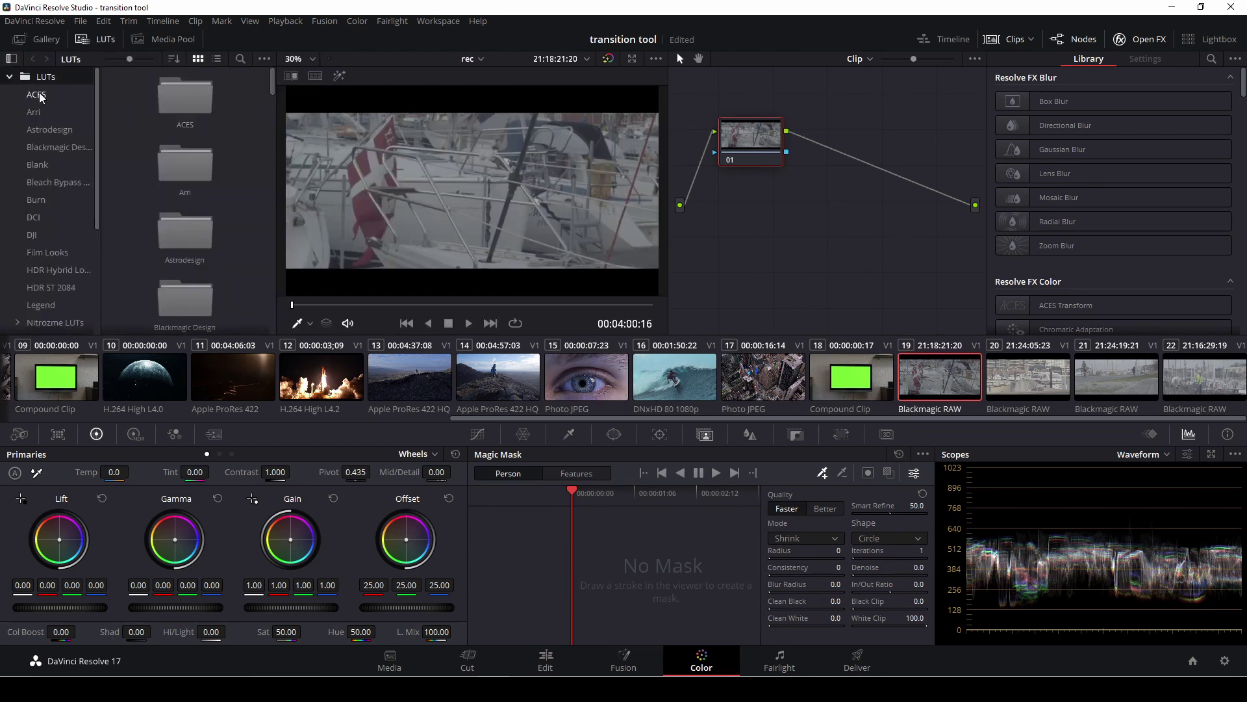
scroll(43, 231, down, 2)
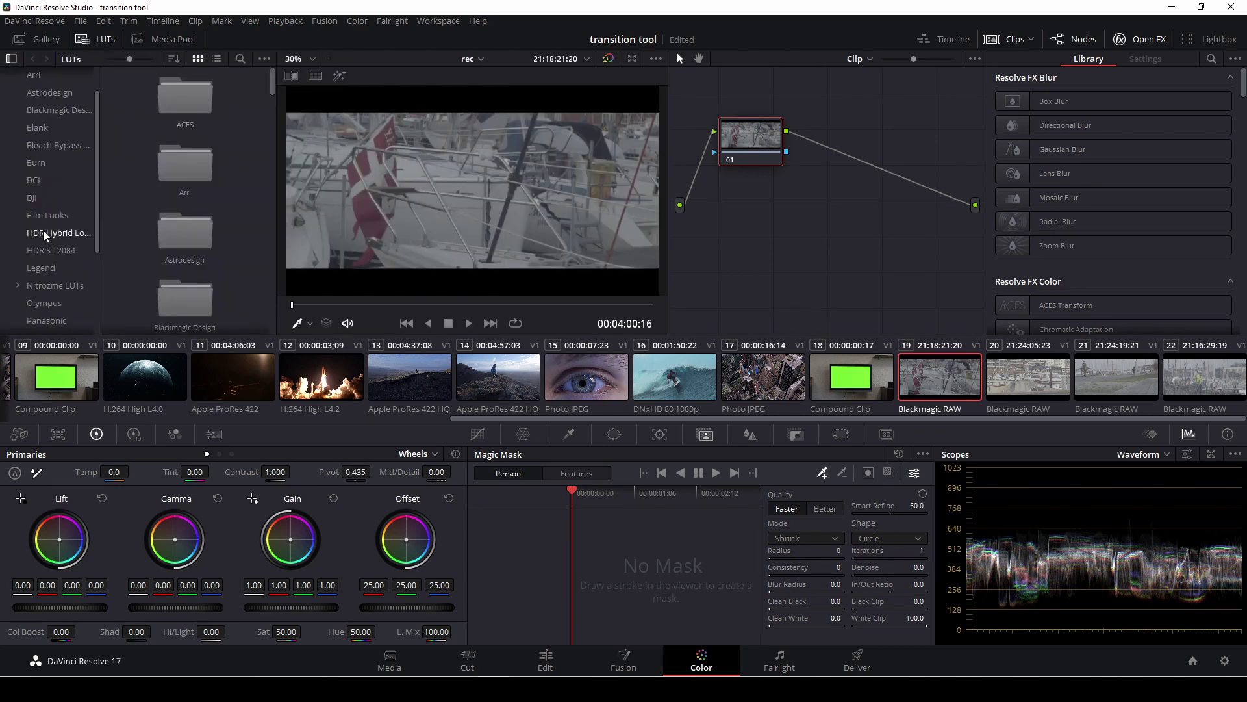
click(56, 285)
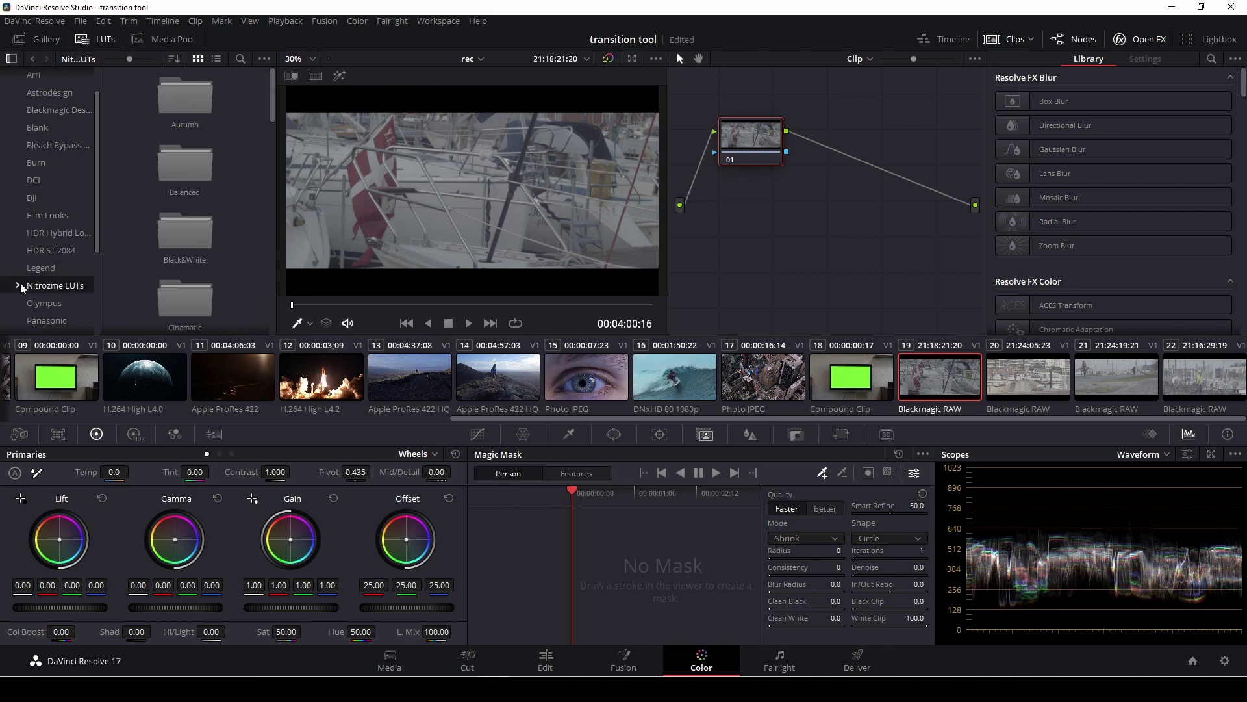
scroll(208, 222, down, 5)
scroll(204, 222, up, 5)
Step: Add a serial node 02 after node 01 on clip 19 and space the two nodes apart
mouse_move(739, 149)
mouse_down()
mouse_move(791, 144)
mouse_move(760, 143)
mouse_up()
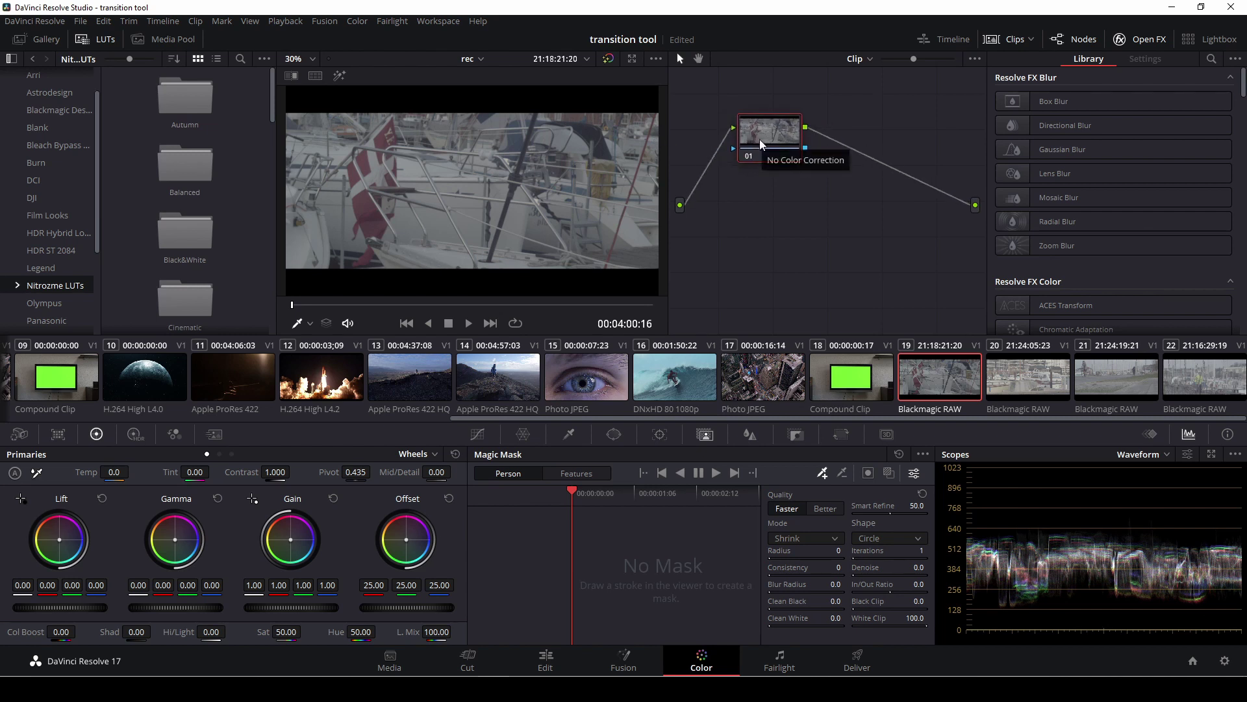
key(alt+s)
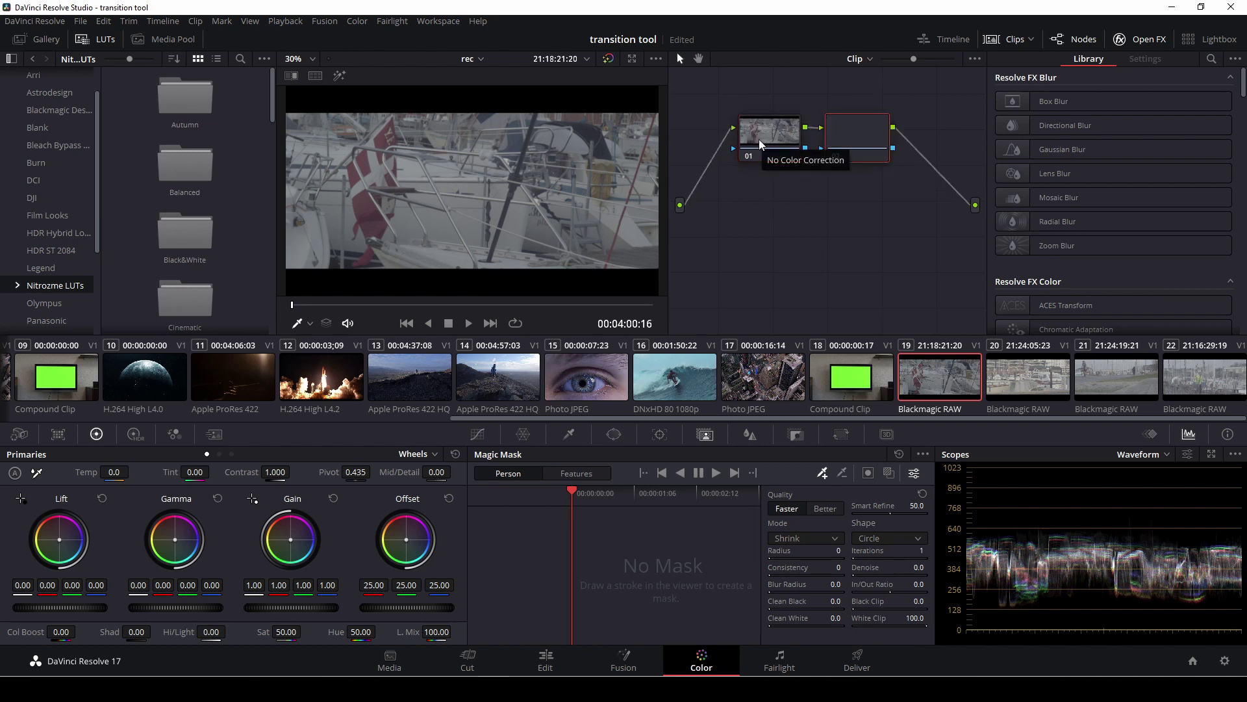
drag(867, 135, 871, 138)
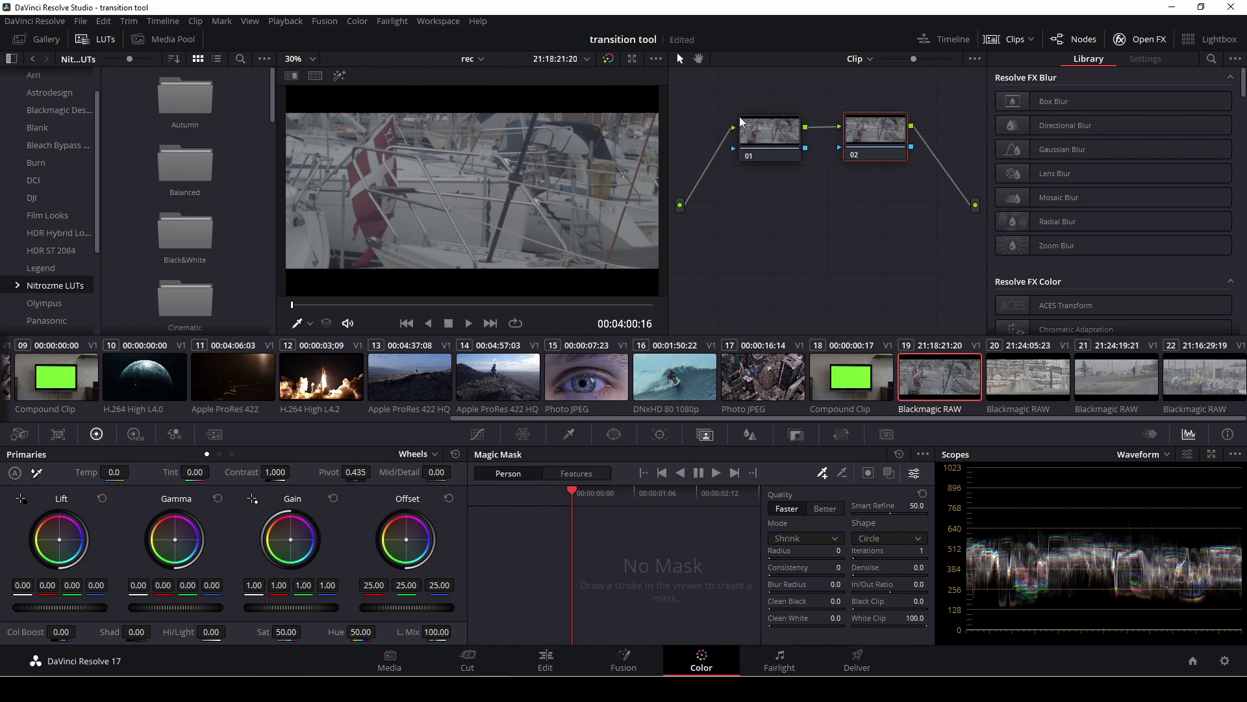
Step: On node 01, pick the black point from a dark area near the mast and the white point from the flag's white cross
drag(766, 132, 768, 132)
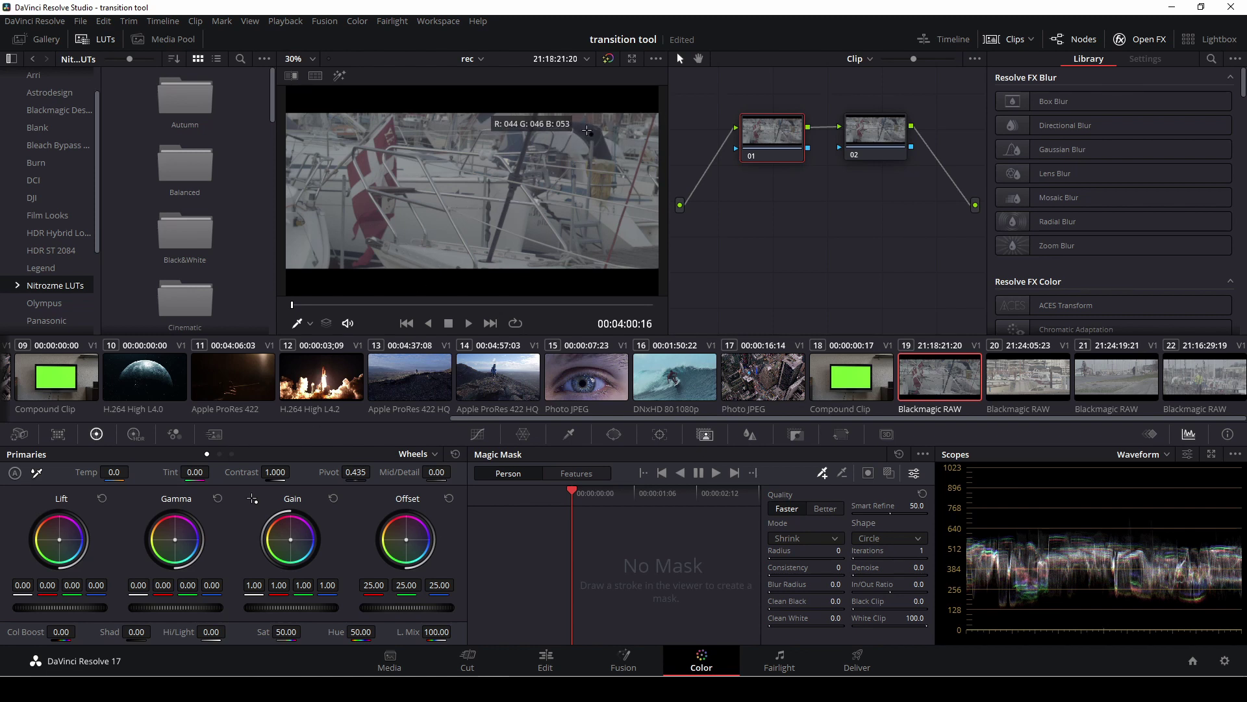
click(569, 121)
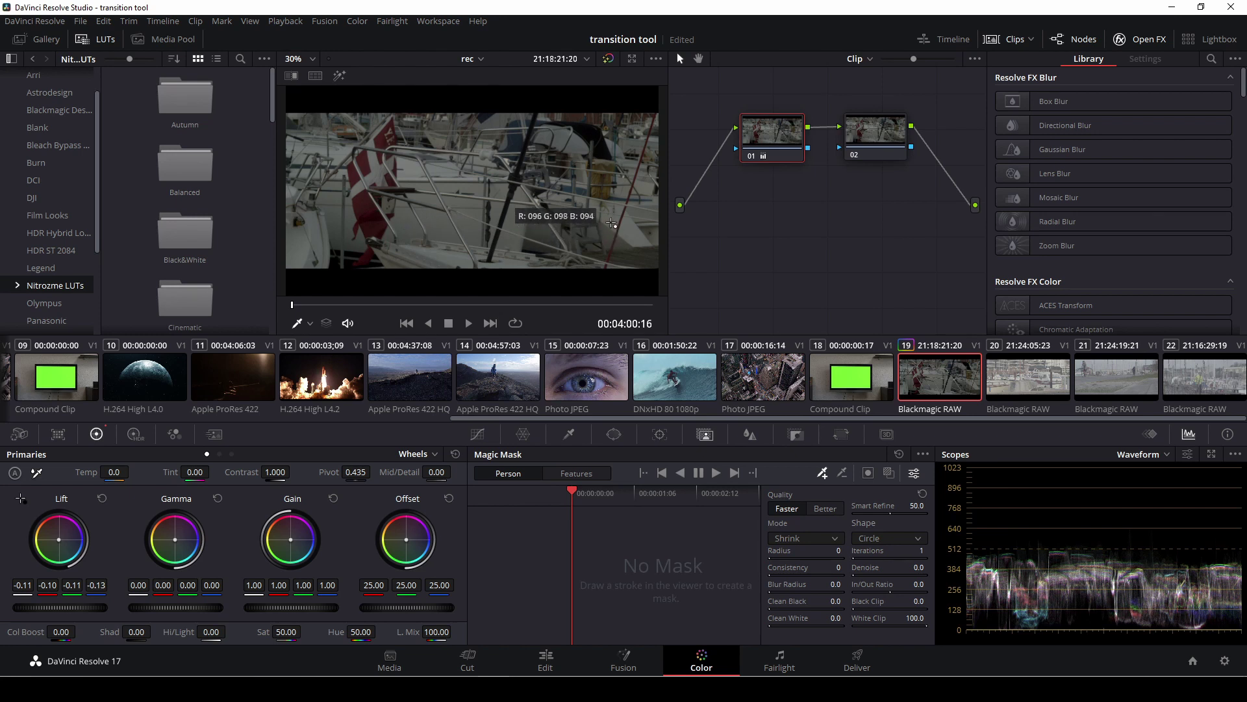
click(377, 172)
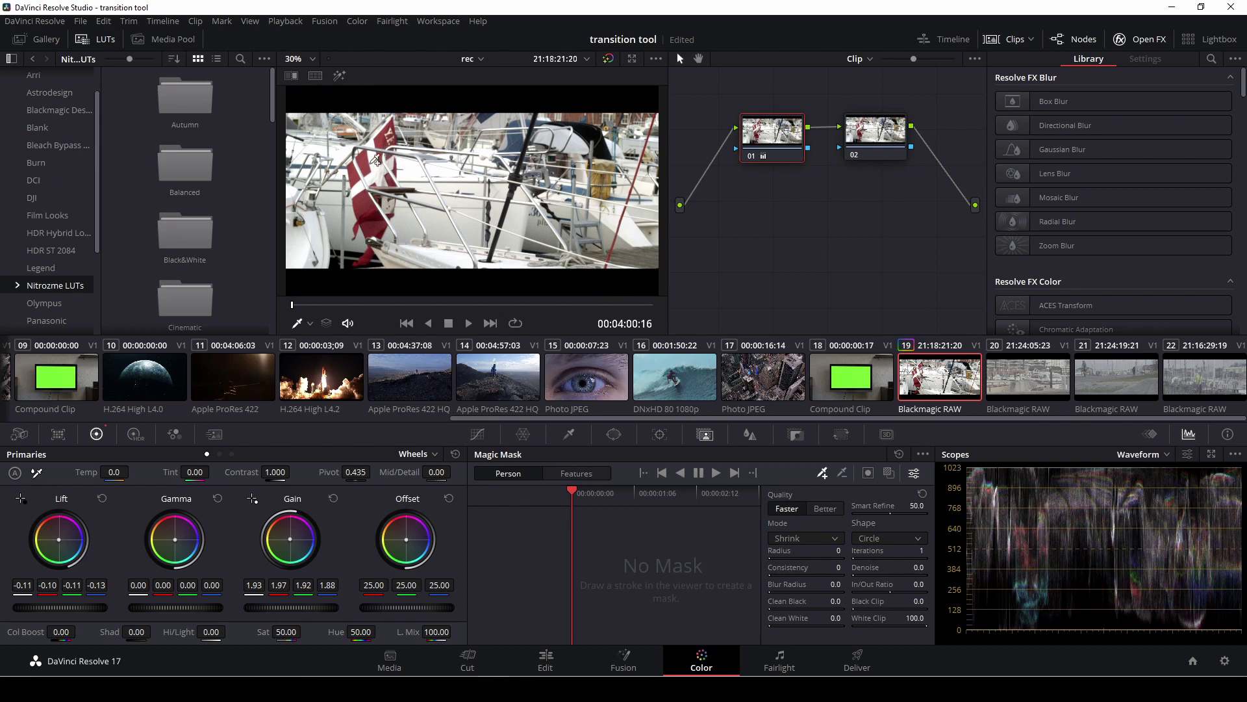
Step: Select node 02 and preview the Nitrozme Autumn and Color Shift LUTs on the boat clip
click(869, 147)
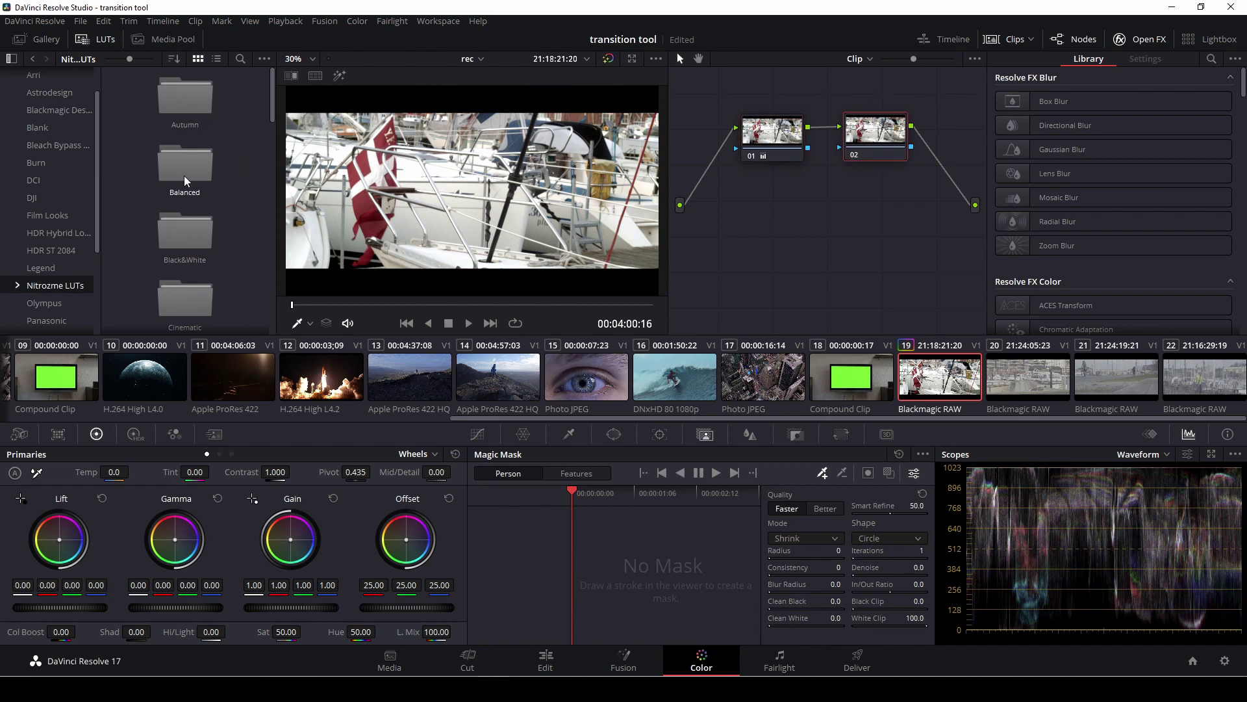
double_click(192, 96)
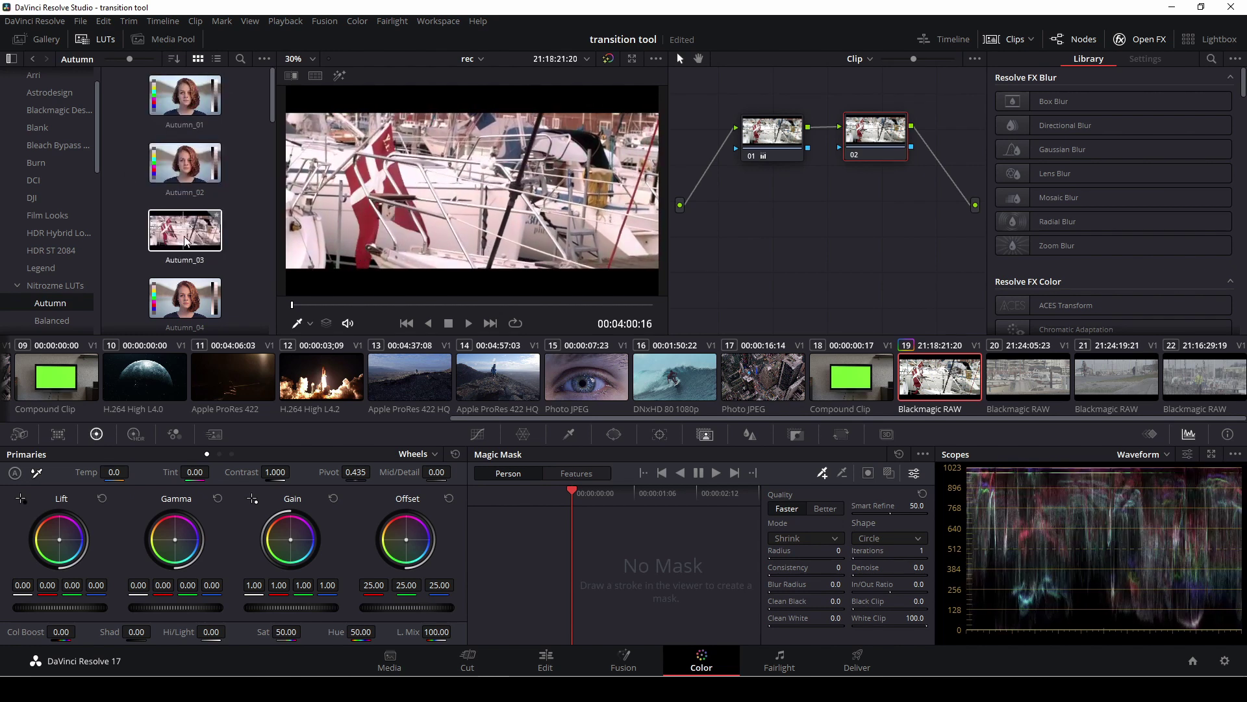
scroll(65, 237, down, 3)
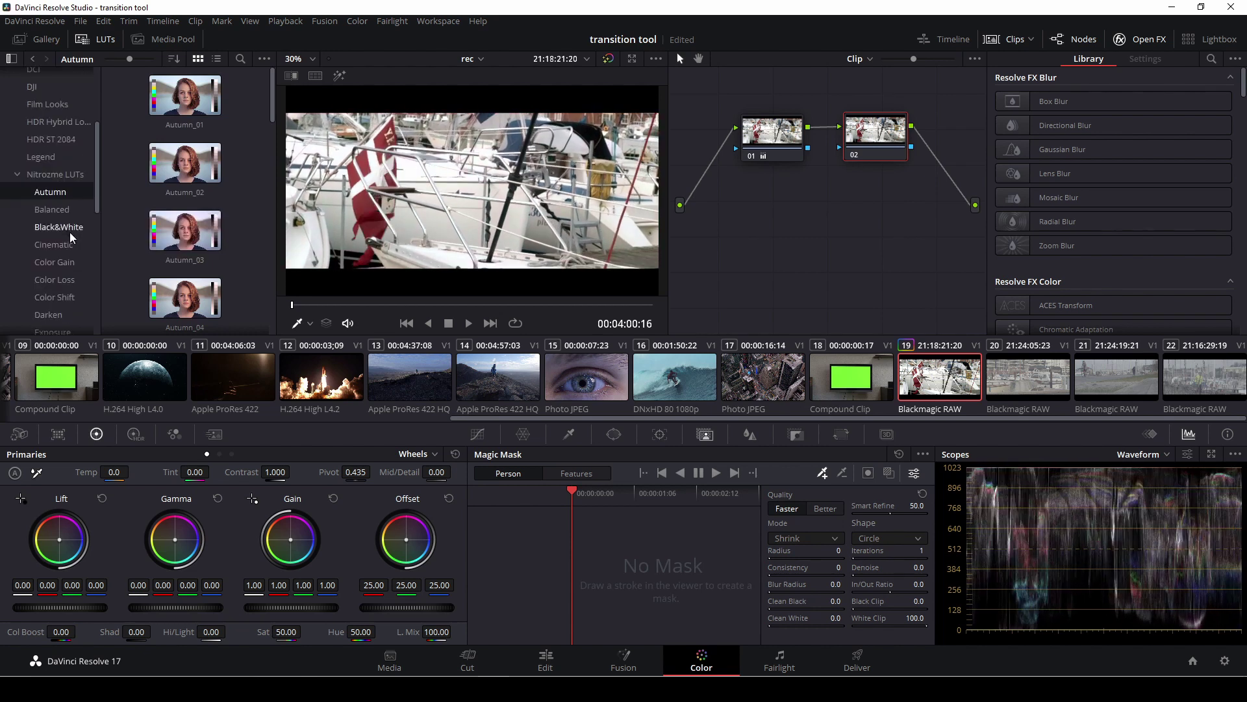
scroll(59, 297, down, 1)
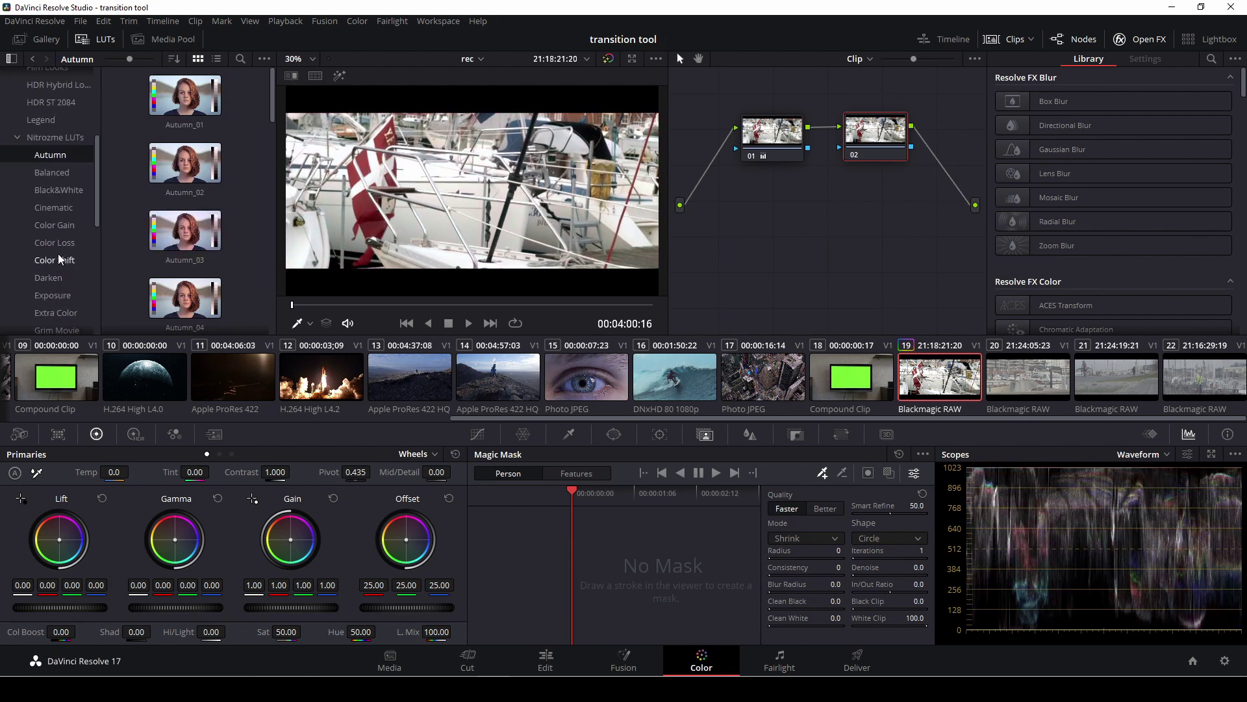
click(54, 261)
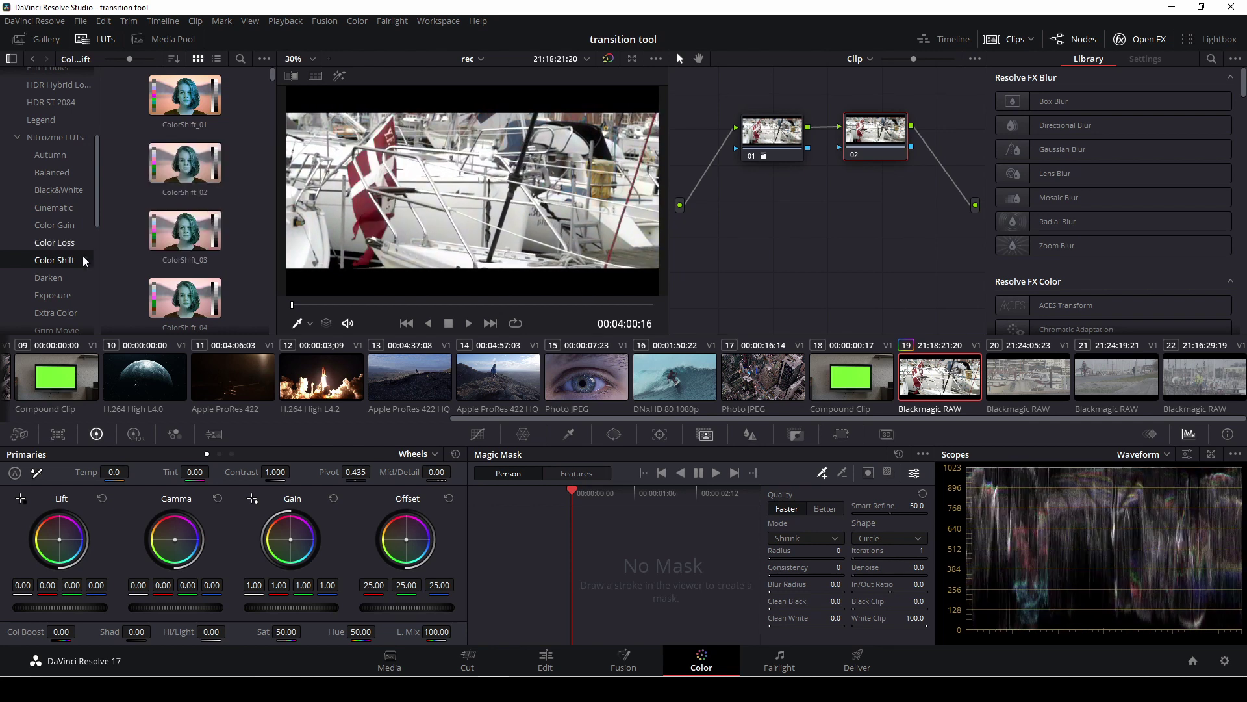
Step: Apply the Hollywood_01 LUT from the Nitrozme Hollywood folder to node 02 of clip 19
scroll(63, 278, down, 2)
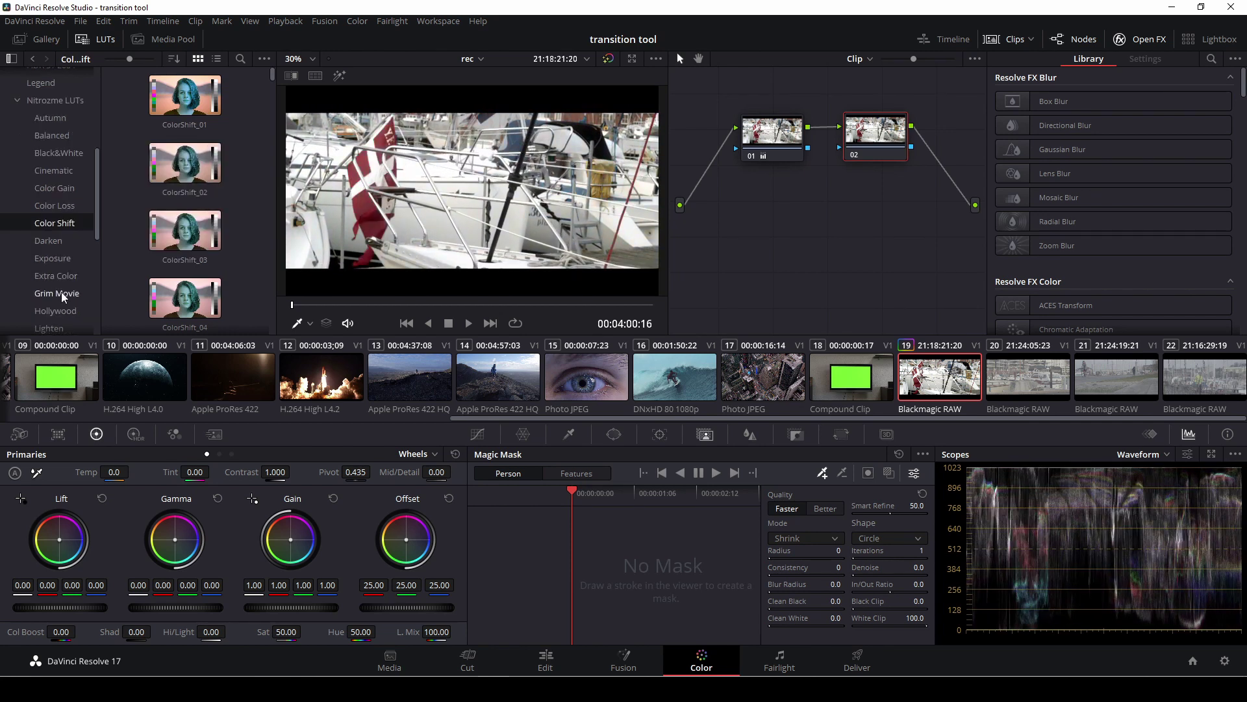
click(64, 310)
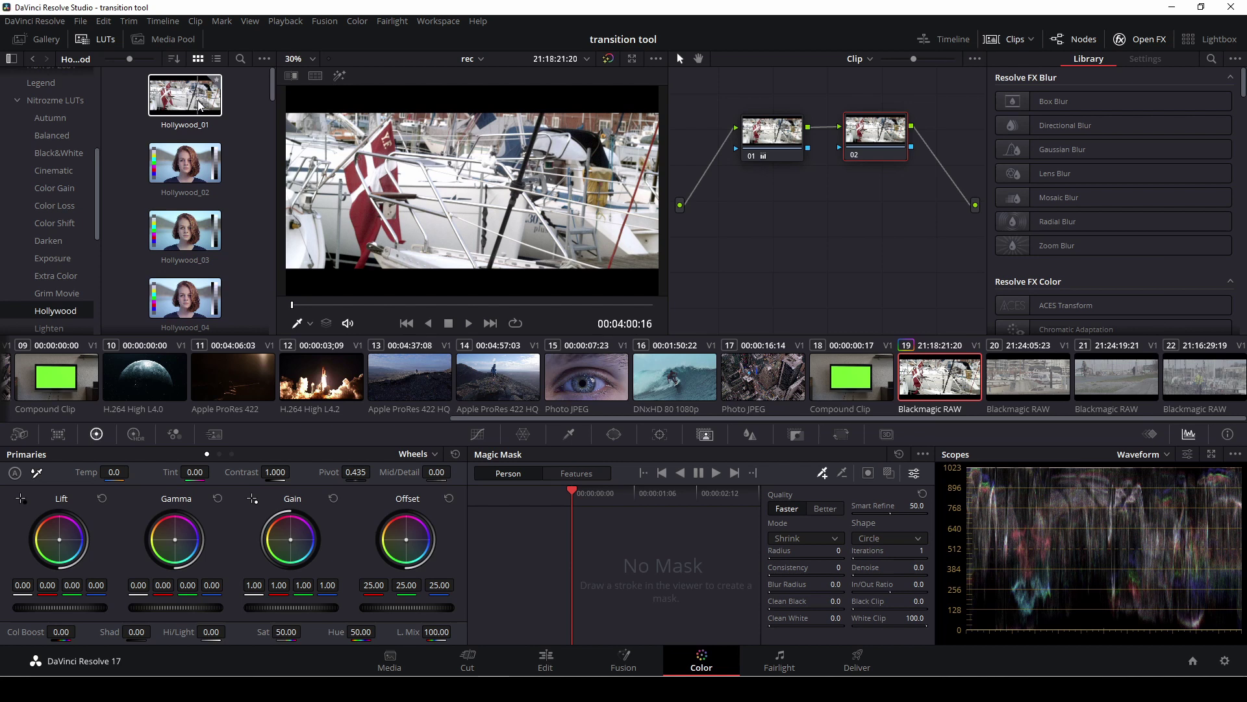
drag(200, 106, 893, 145)
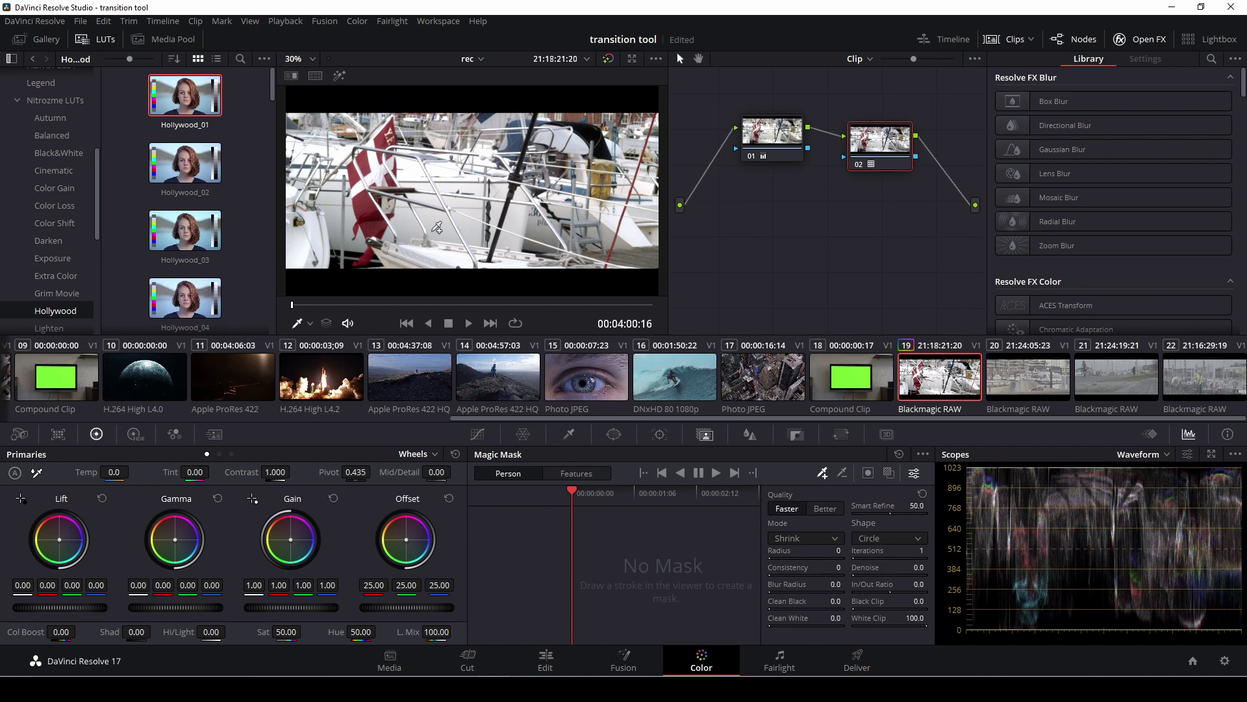
Step: Copy clip 19's grade onto clip 20 and reset the correction on its node 01
click(1046, 383)
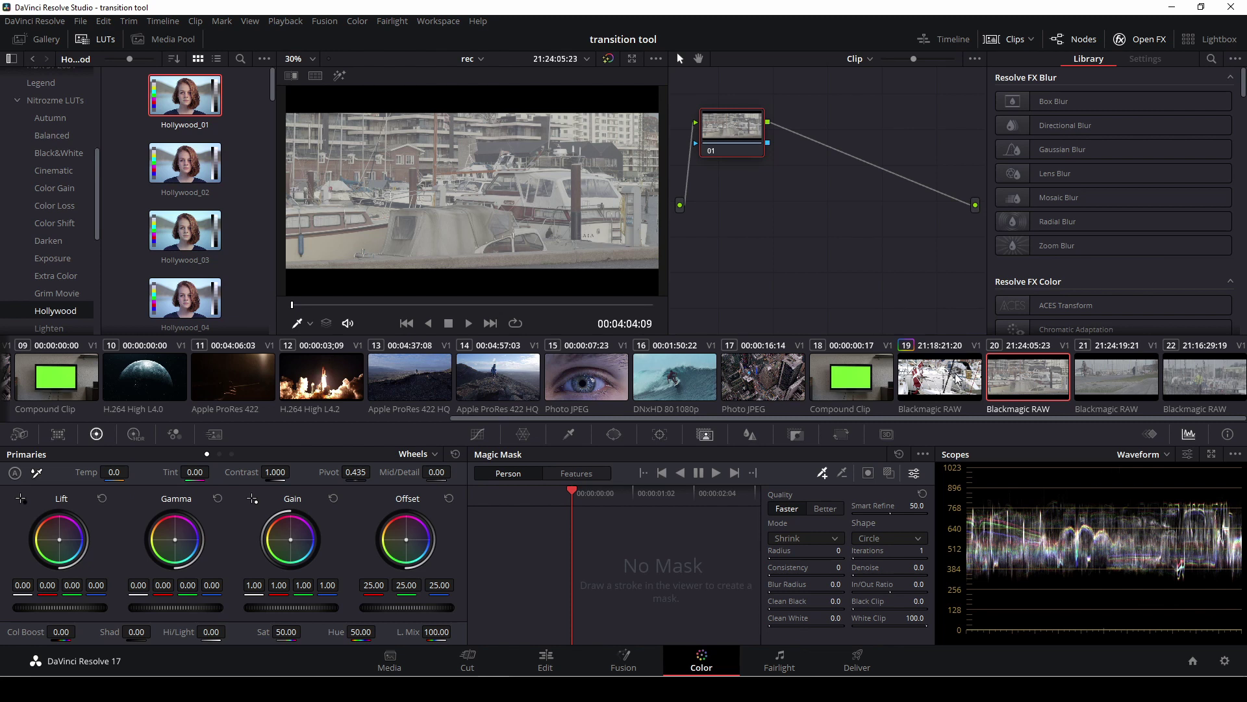
middle_click(955, 379)
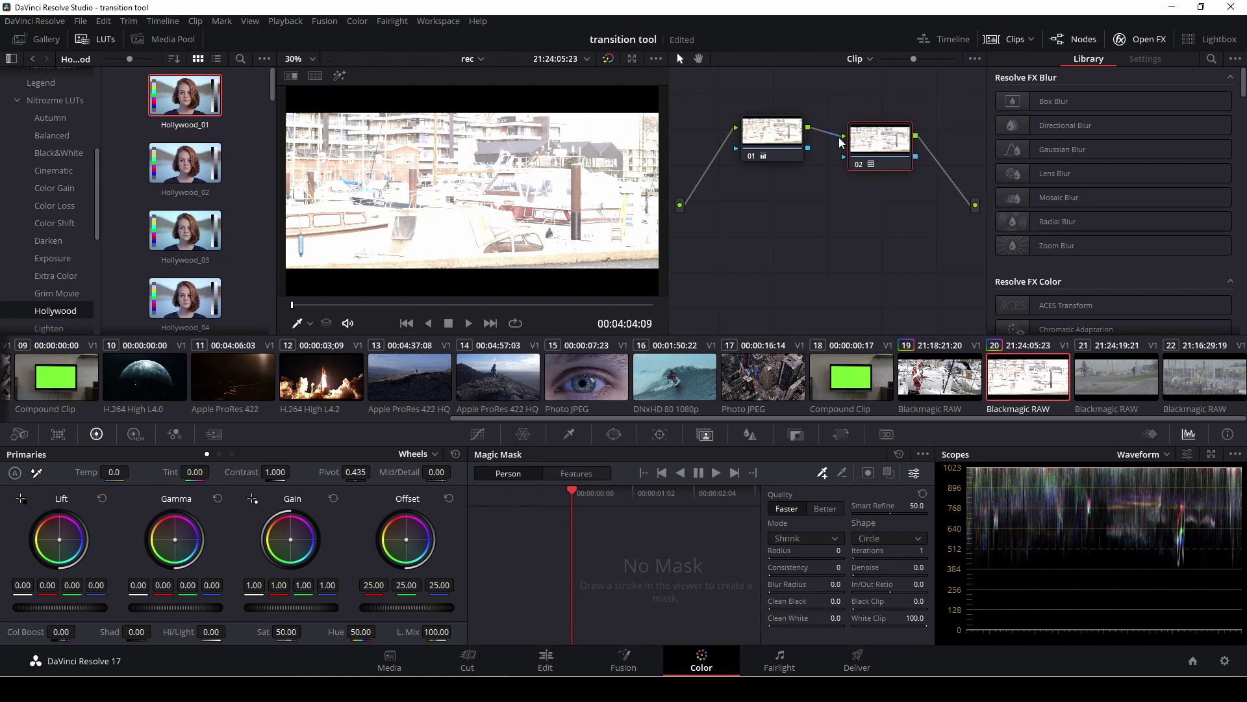
right_click(762, 137)
click(790, 147)
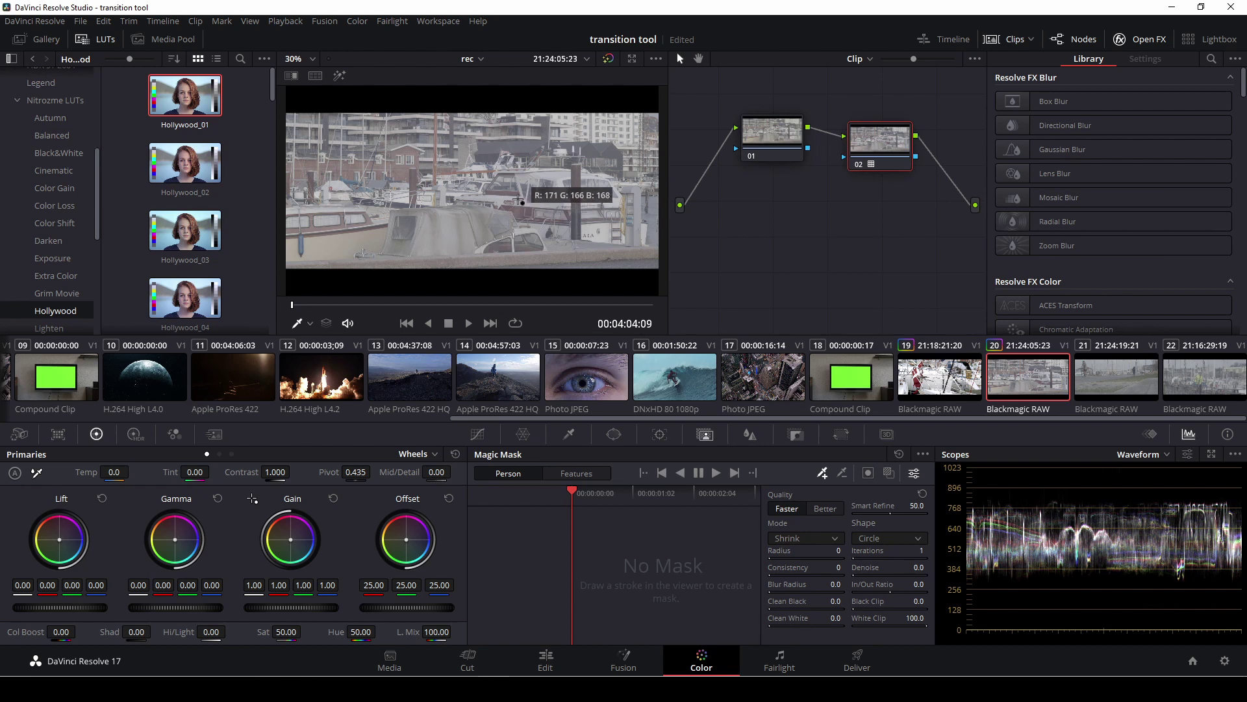
Step: On clip 20's node 02, pick the black point from a dark building area and the white point from a bright spot above the boat
click(489, 157)
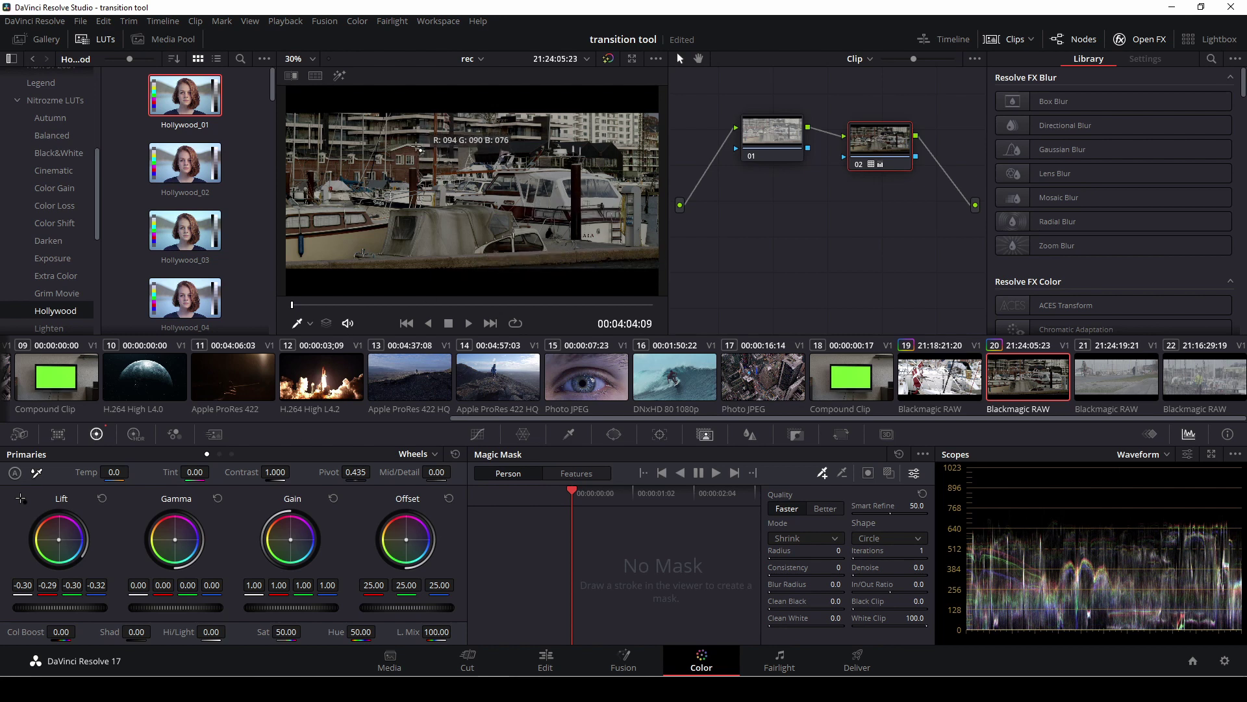
scroll(599, 237, up, 1)
scroll(599, 236, up, 5)
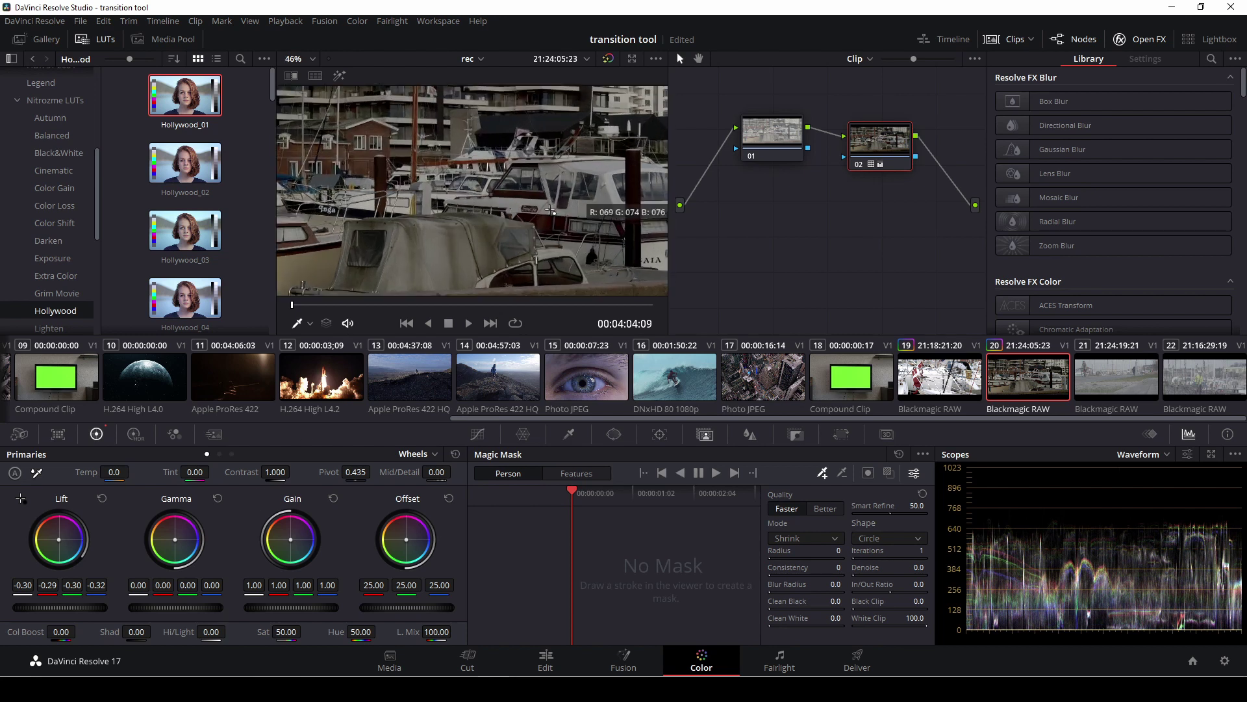
mouse_move(422, 162)
mouse_down()
mouse_move(412, 151)
mouse_move(420, 158)
mouse_up()
drag(495, 132, 324, 159)
scroll(325, 158, down, 1)
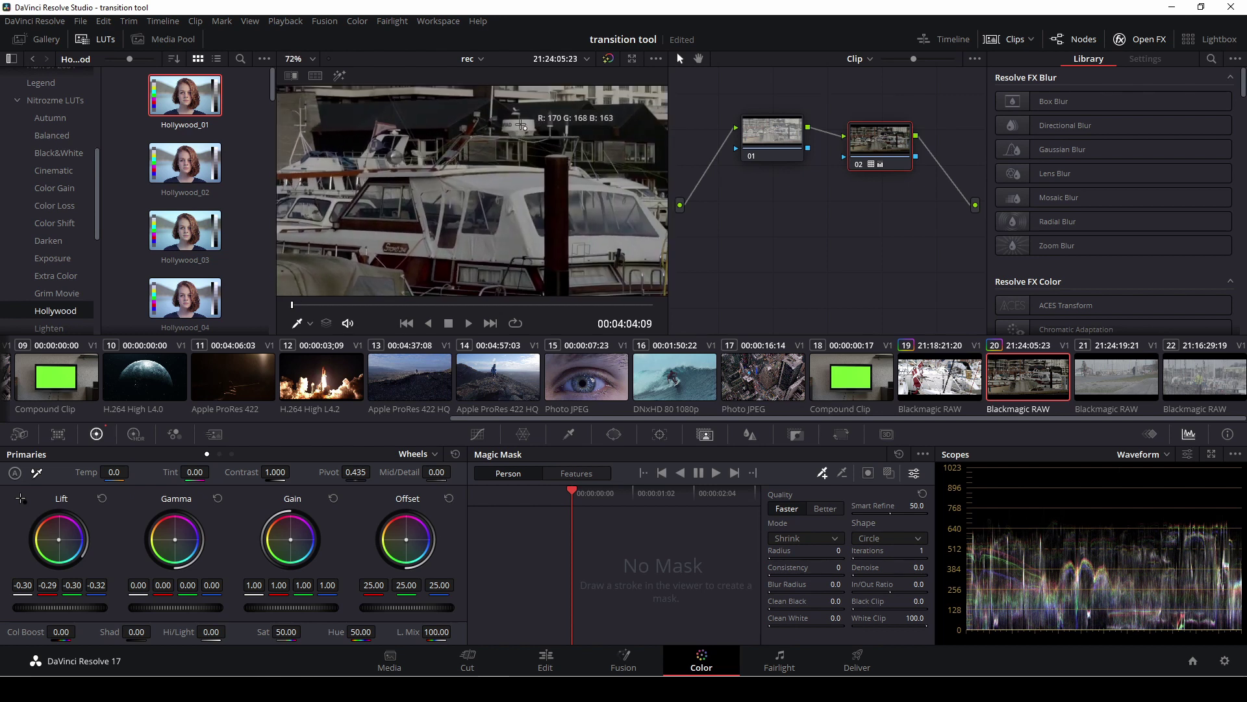
click(520, 127)
scroll(525, 148, down, 3)
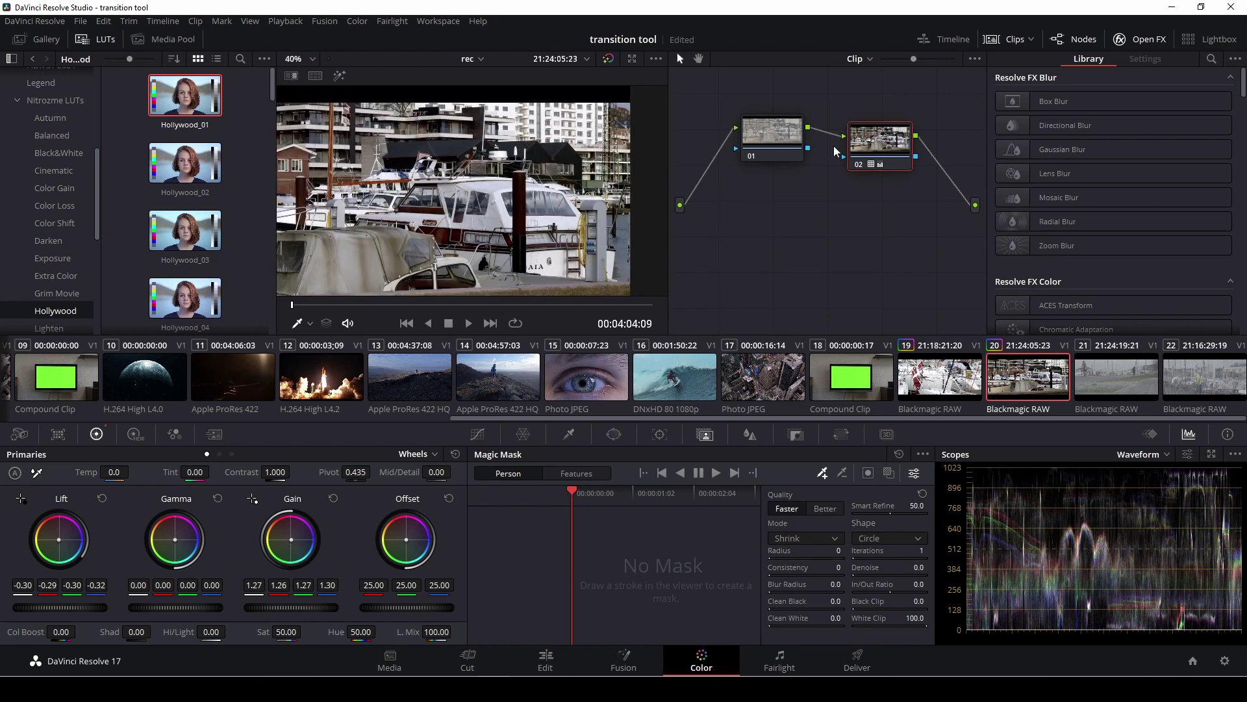
Step: Bypass and re-enable the grades on clip 20 to compare the image before and after
scroll(817, 148, down, 1)
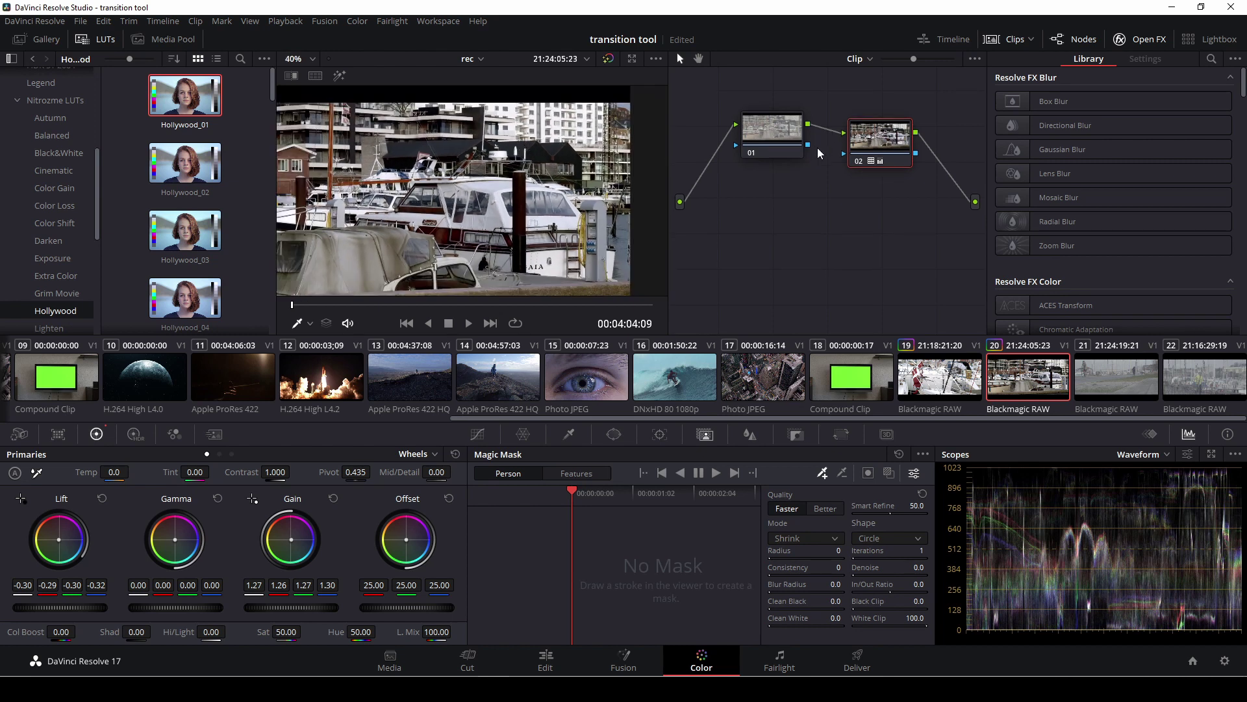
click(608, 58)
click(608, 58)
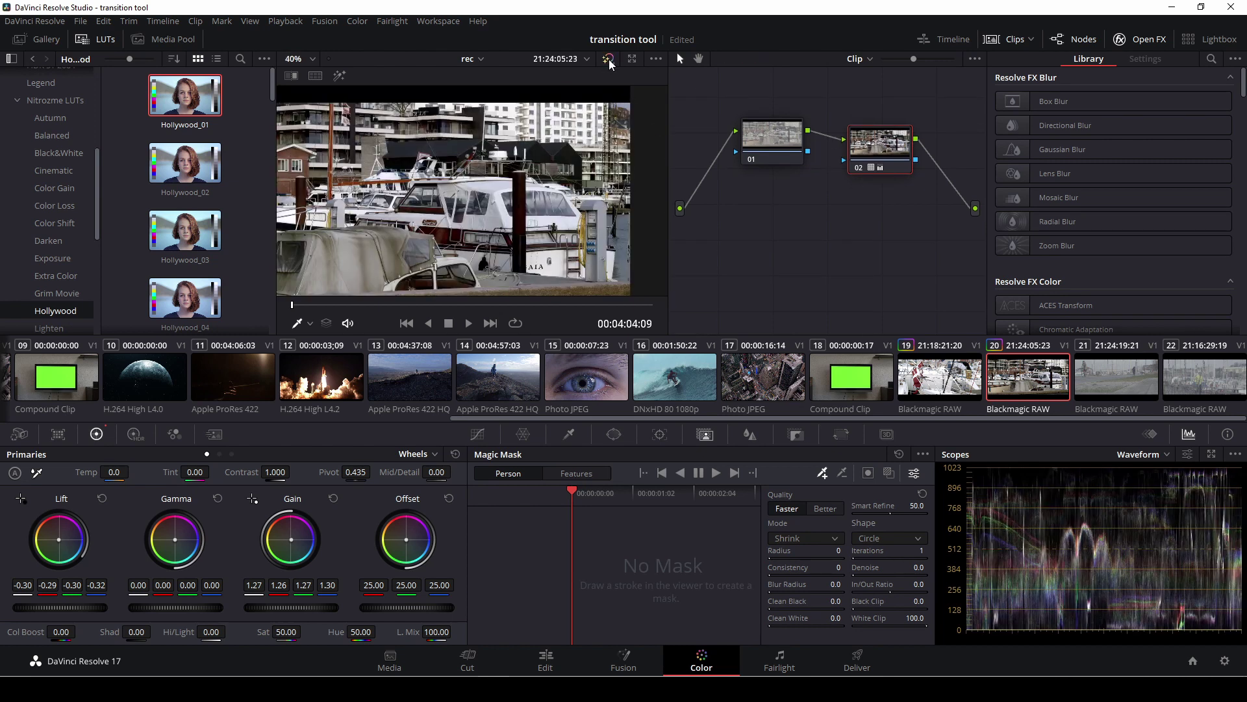